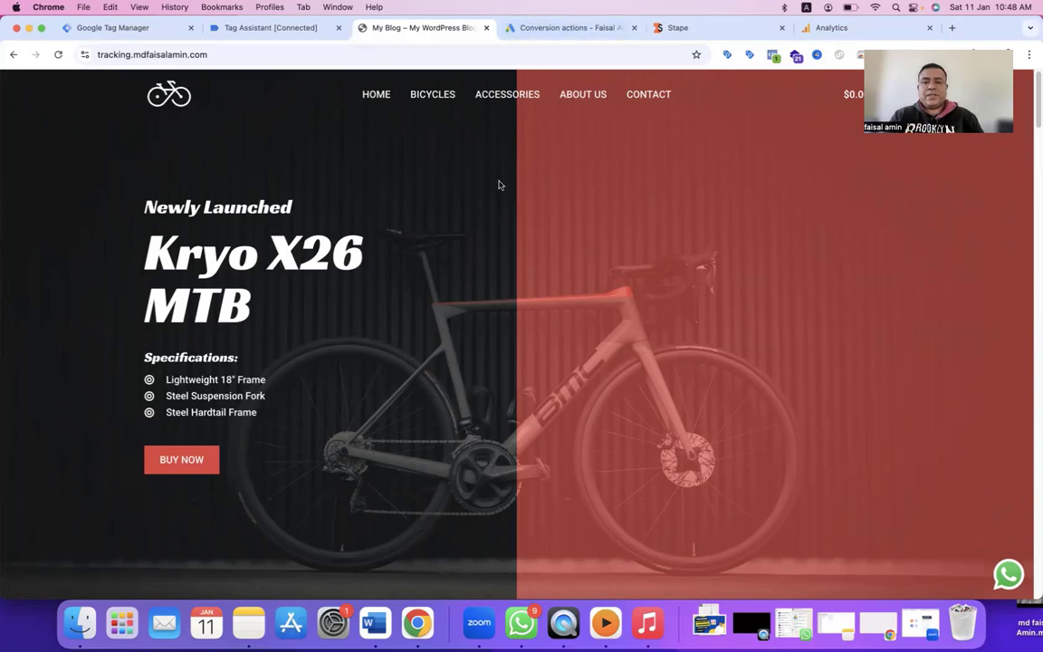
Review the purchase event's data layer in Tag Assistant and the existing tags in Google Tag Manager
click(277, 29)
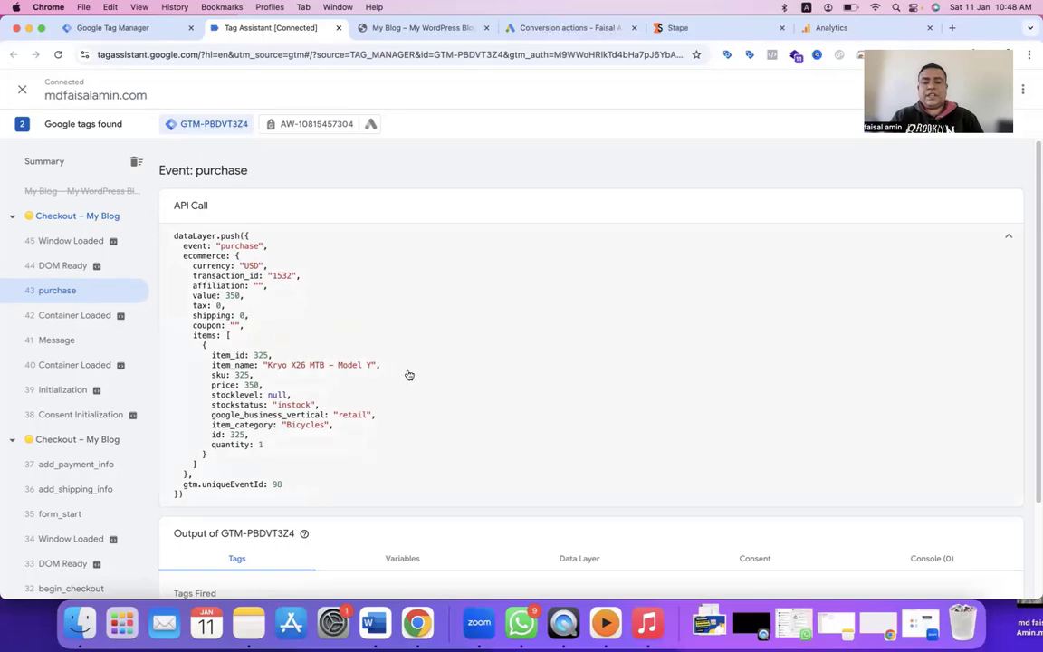
click(94, 29)
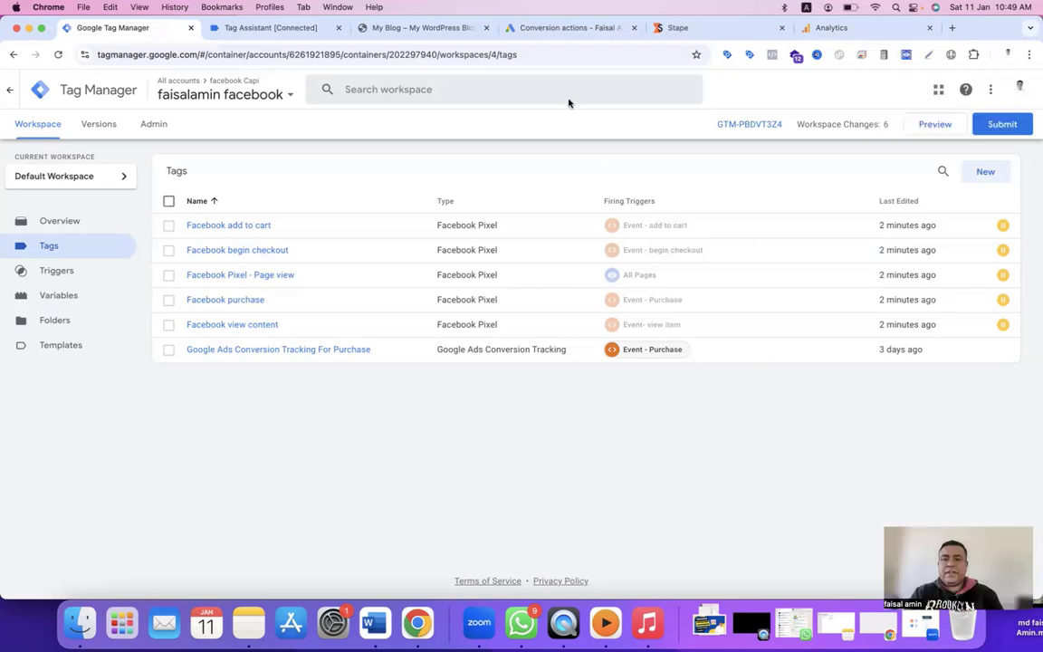
click(516, 29)
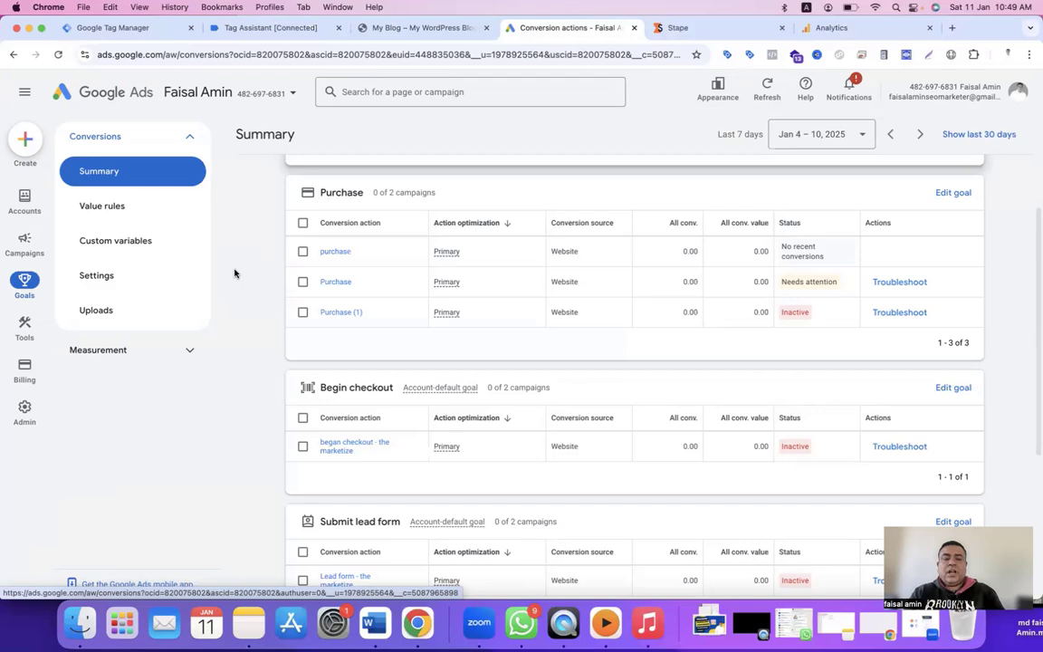
click(335, 251)
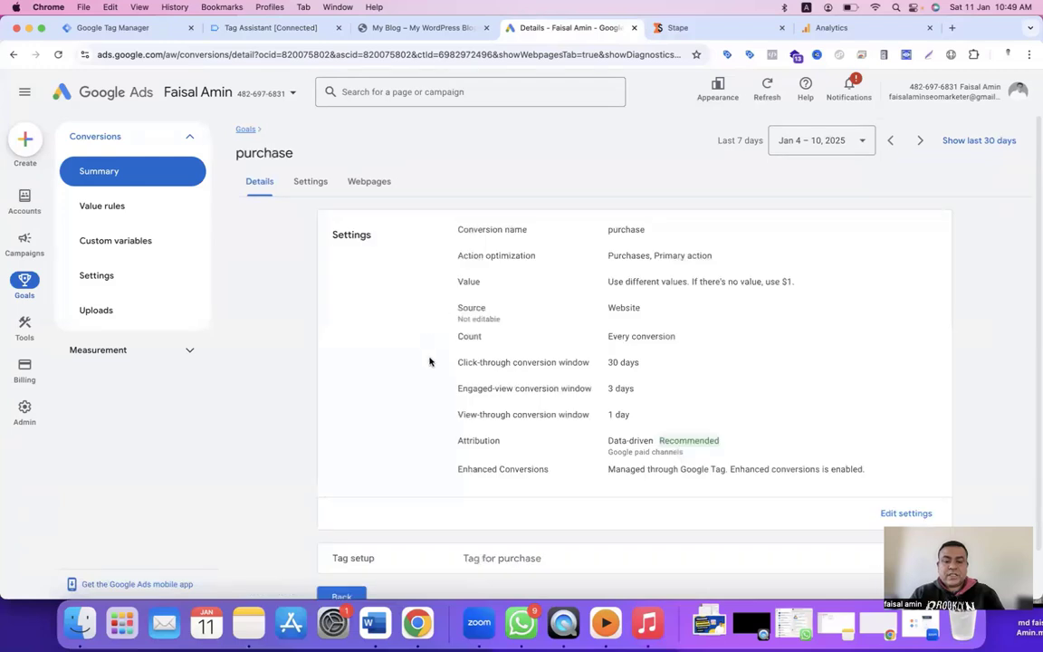
scroll(390, 328, down, 2)
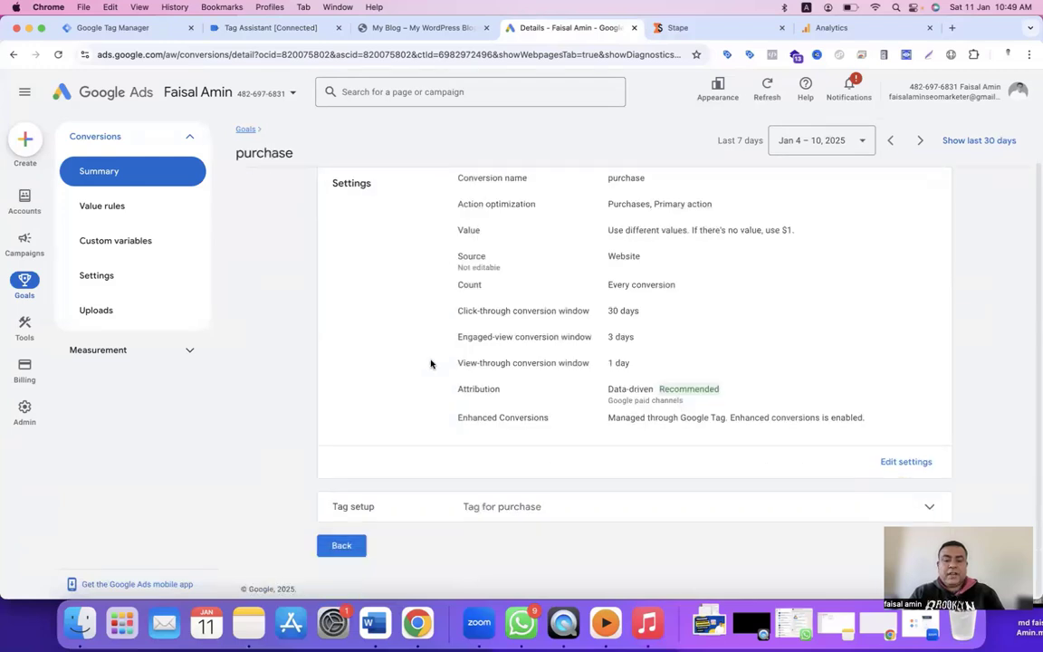
click(705, 507)
scroll(625, 462, down, 3)
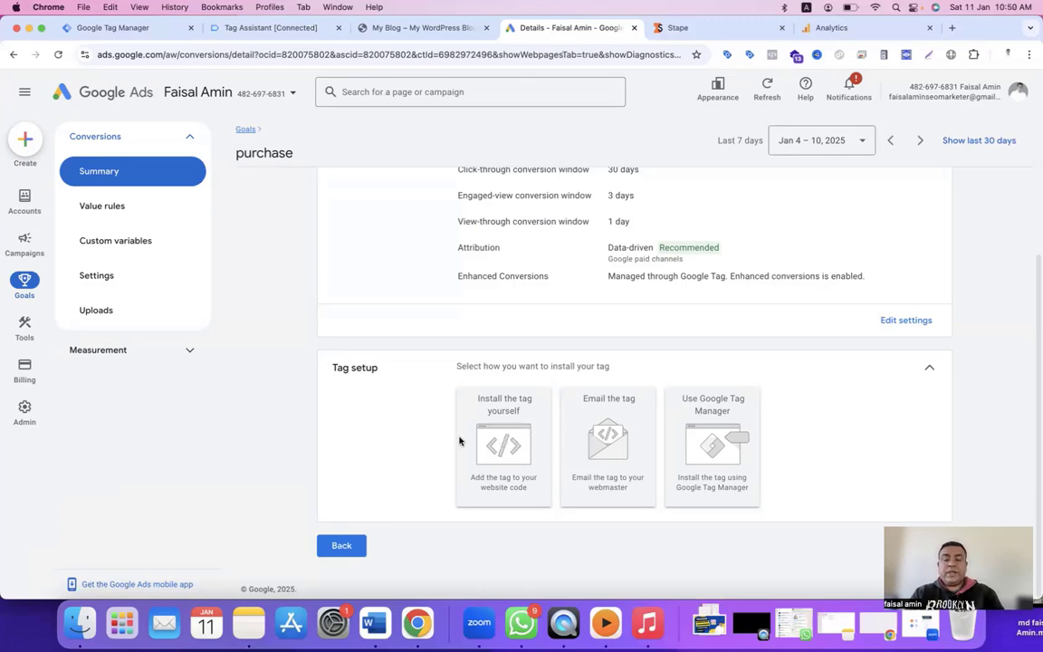
click(508, 449)
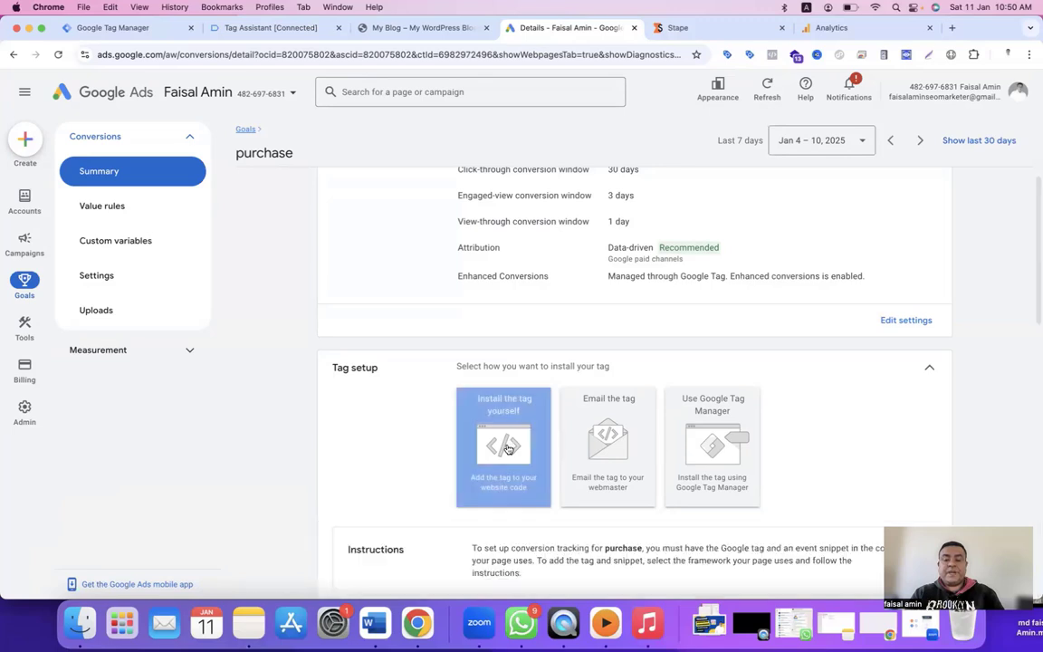
scroll(543, 480, down, 5)
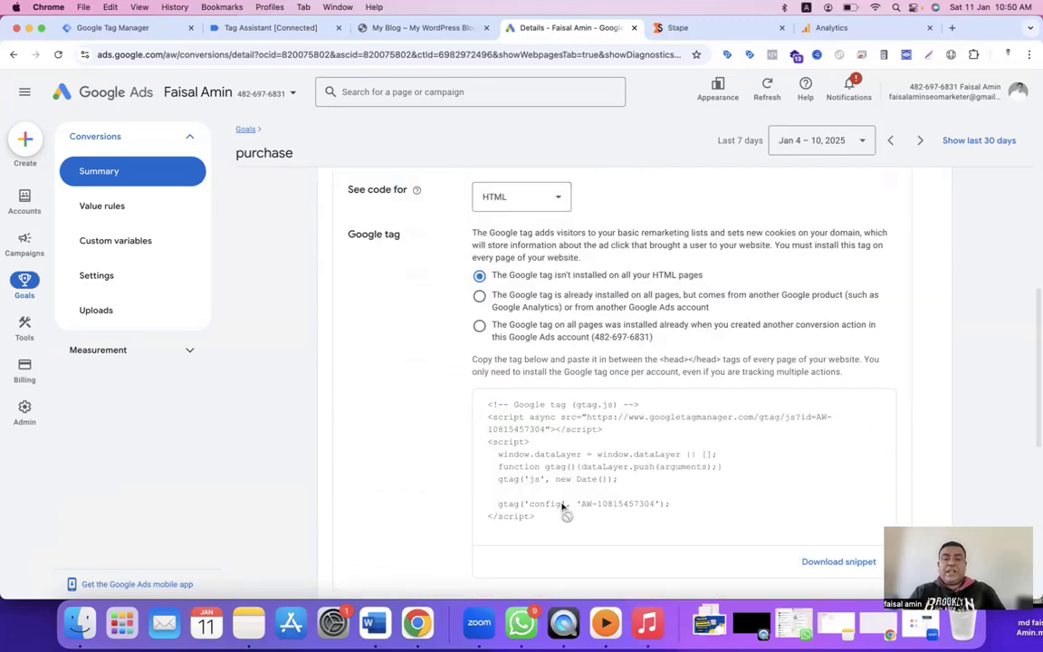
drag(581, 505, 652, 509)
key(super+c)
click(158, 28)
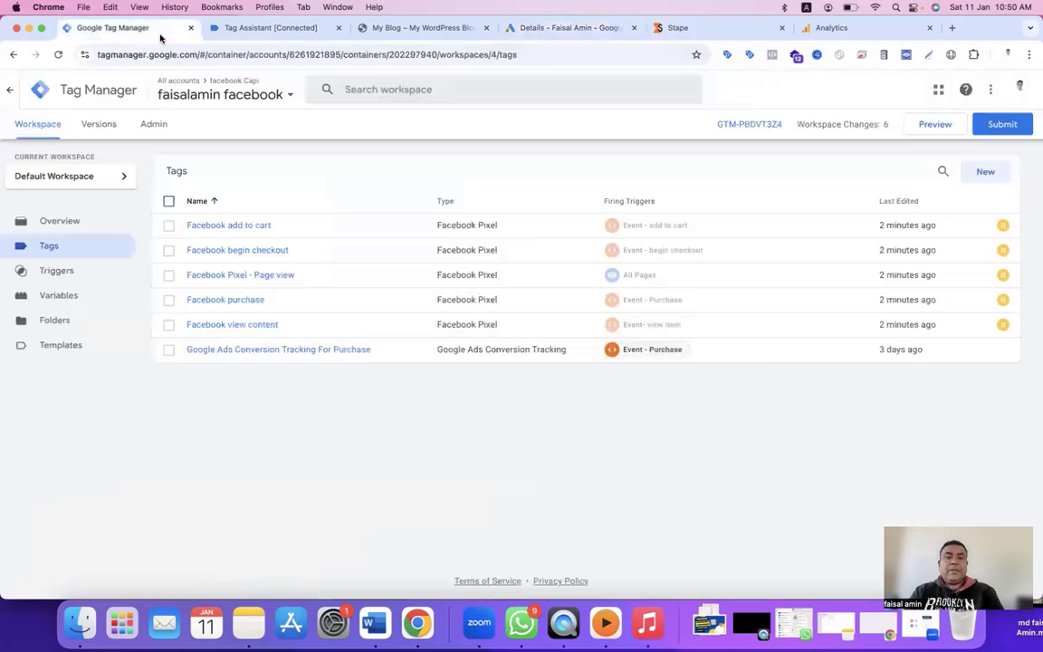
click(984, 173)
click(554, 209)
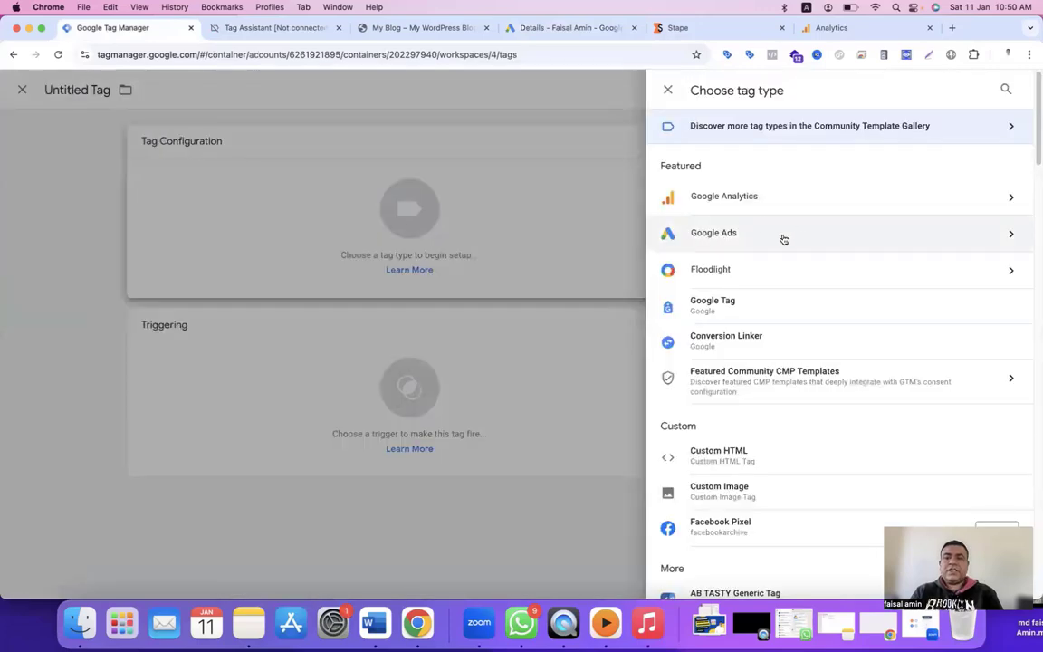
click(715, 310)
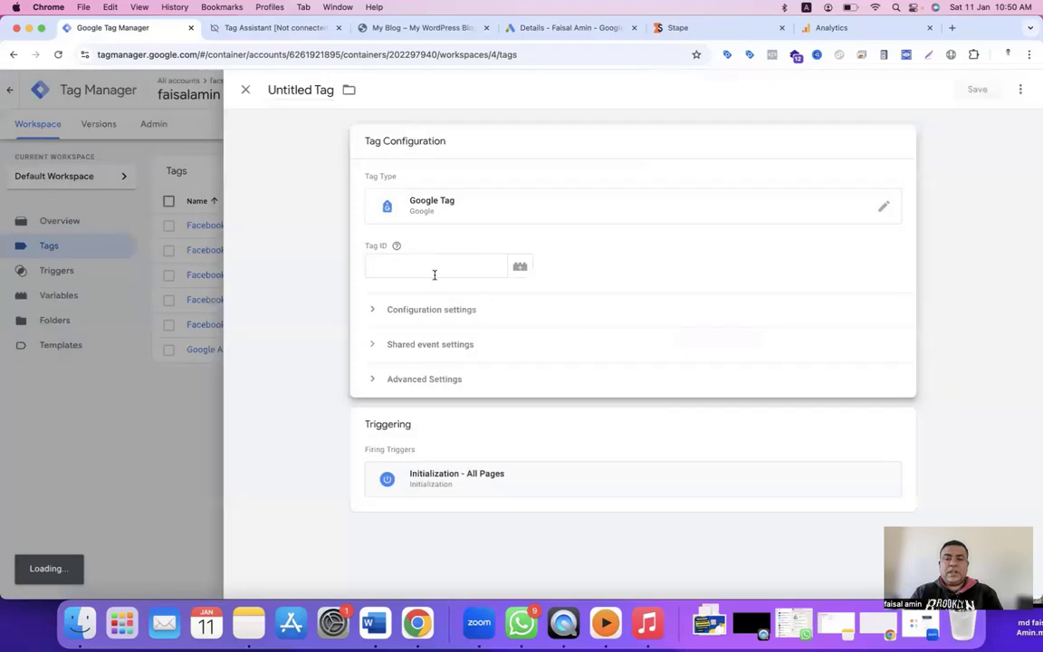
click(430, 264)
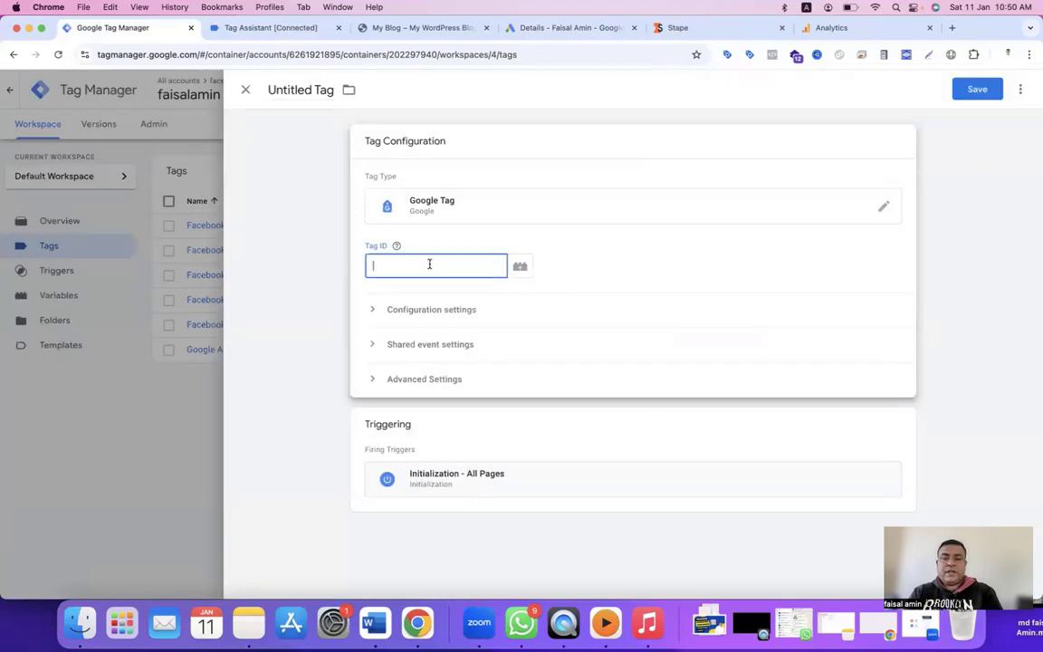
key(super+v)
click(609, 264)
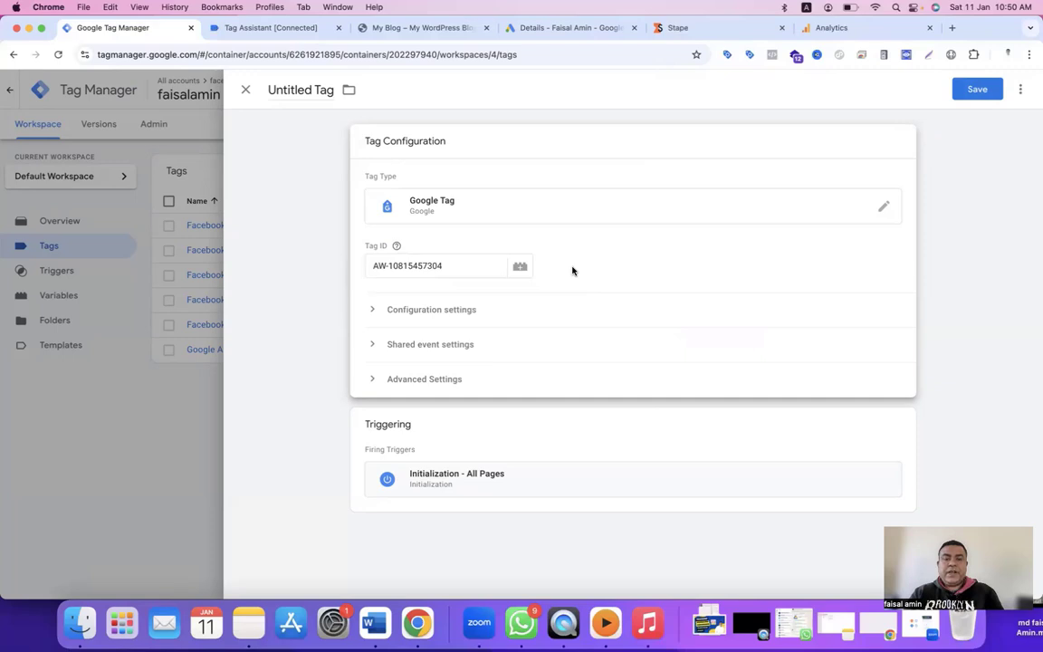
Replace the new Google Tag's firing trigger with the All Pages page view trigger
click(899, 424)
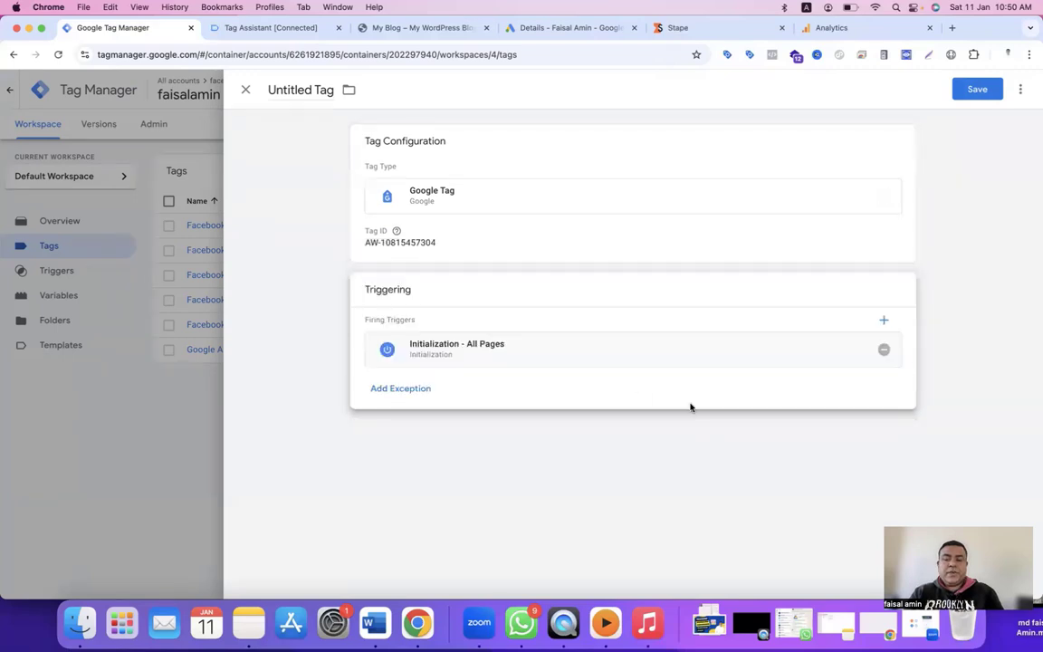
click(634, 362)
click(363, 144)
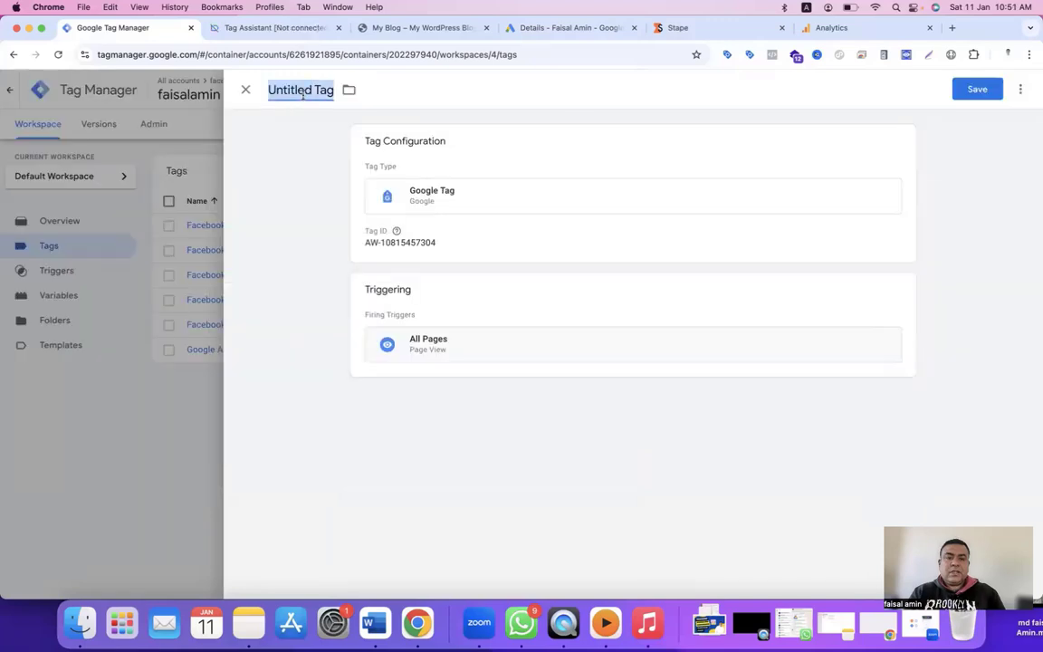
Name the tag "Google Tag Id" and save it
text(Go)
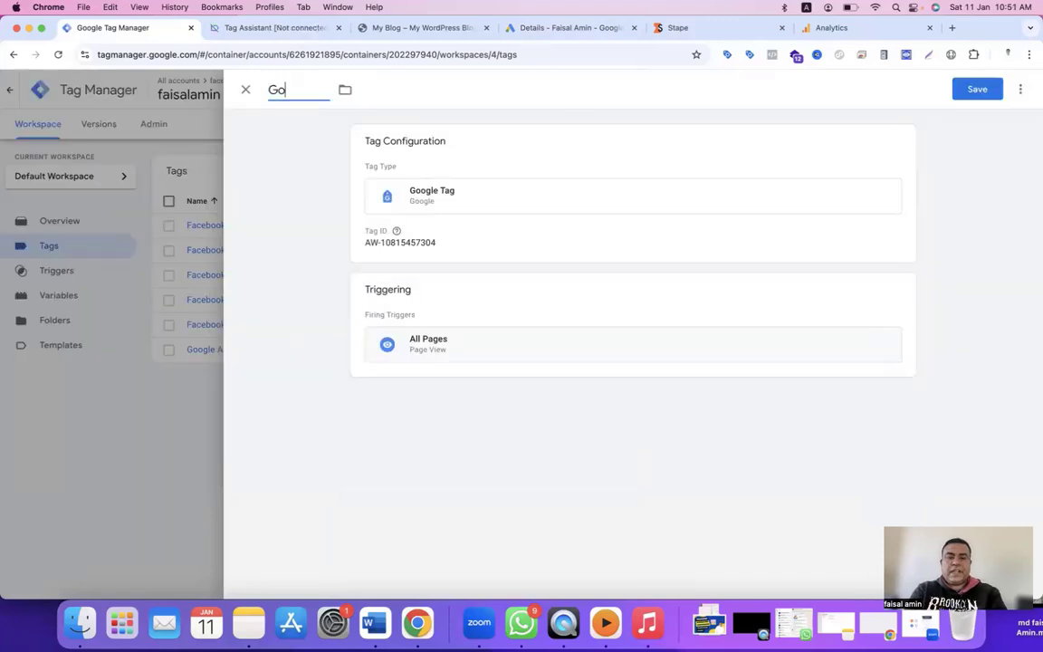
text(ogle Tag Id)
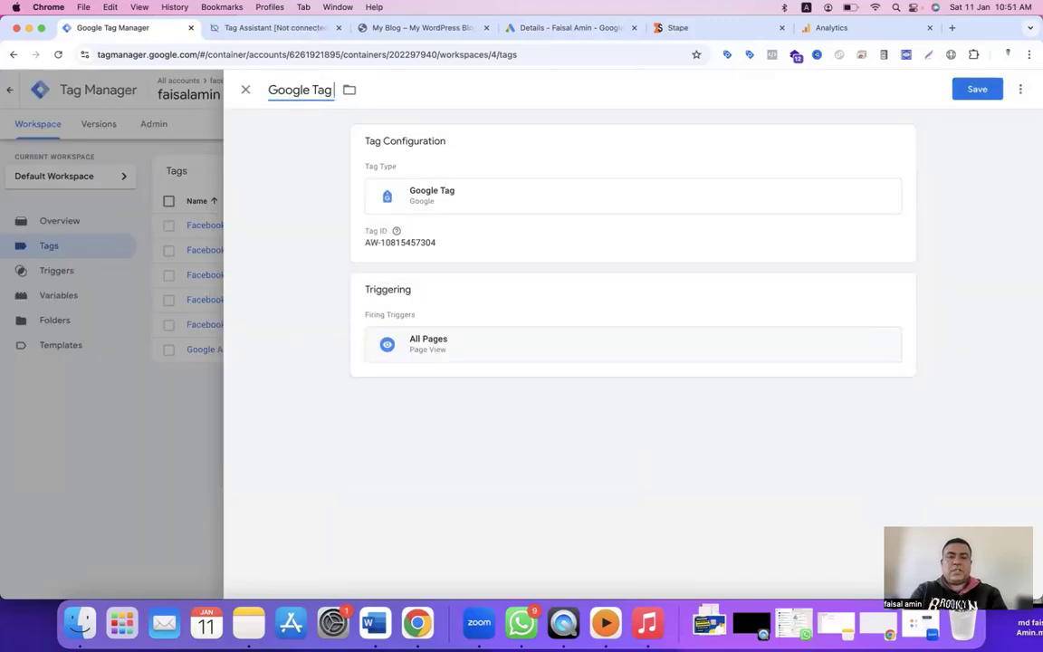
click(962, 93)
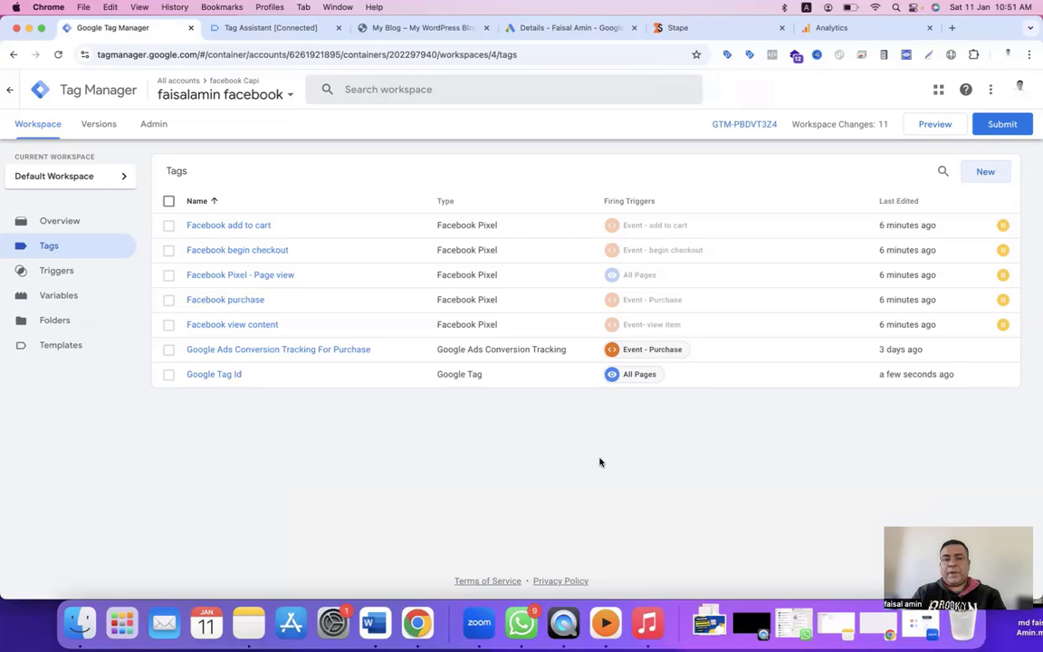
Start another new tag, choosing Google Tag from the Google Analytics tag types
click(983, 173)
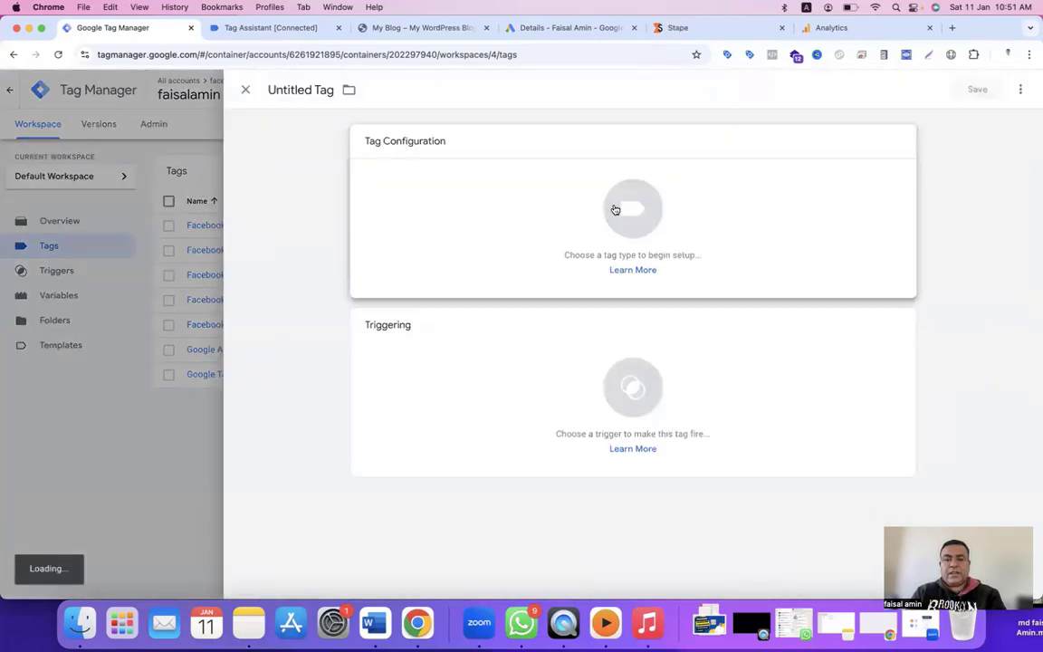
click(613, 209)
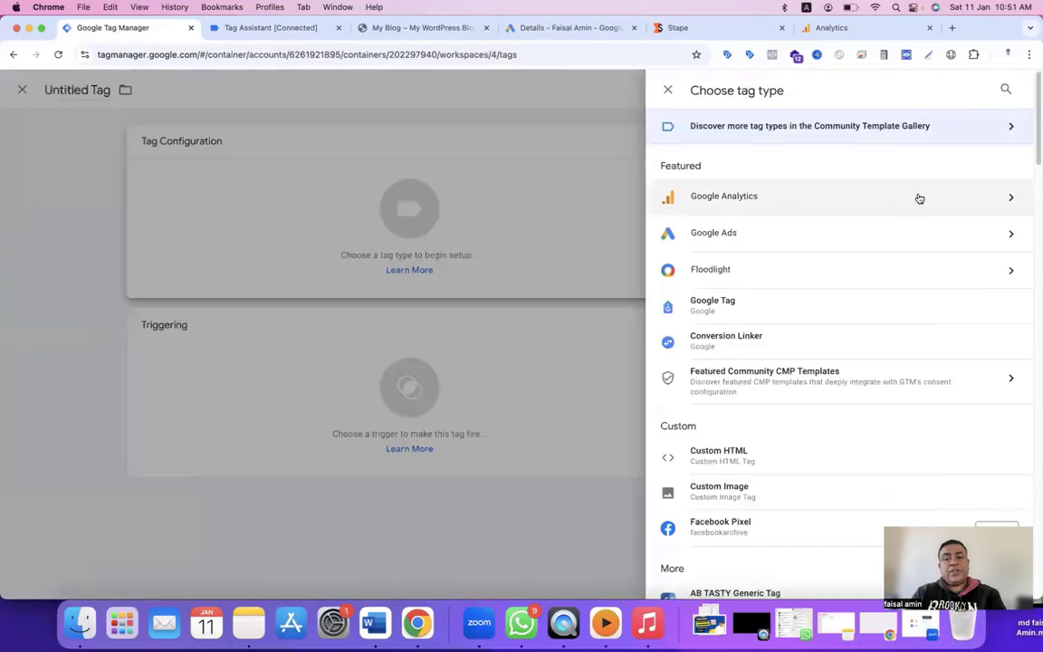
click(919, 198)
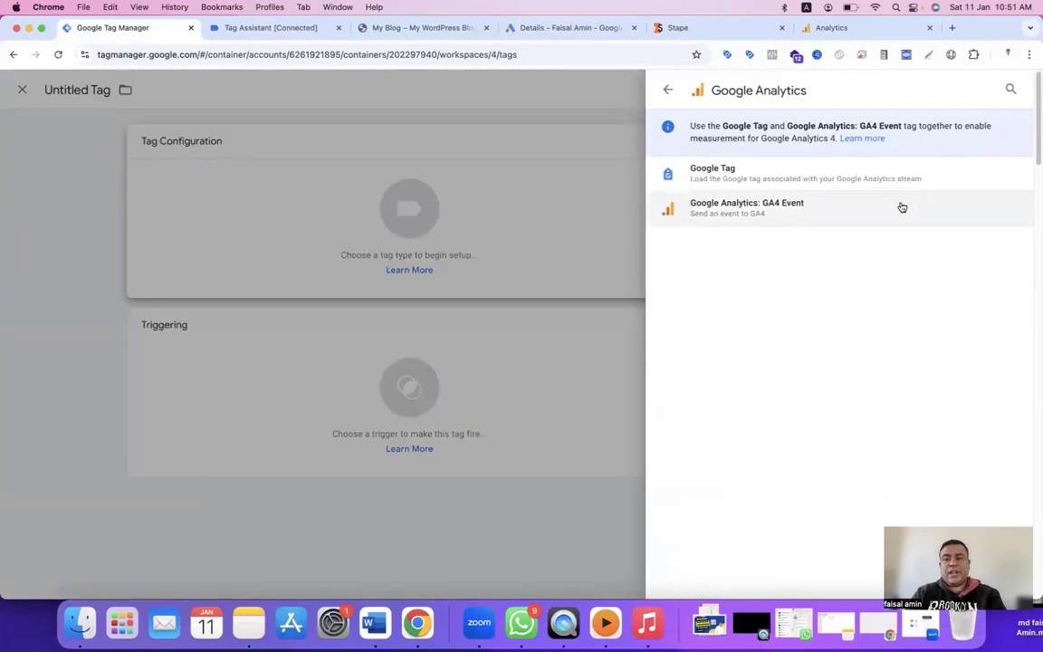
click(768, 176)
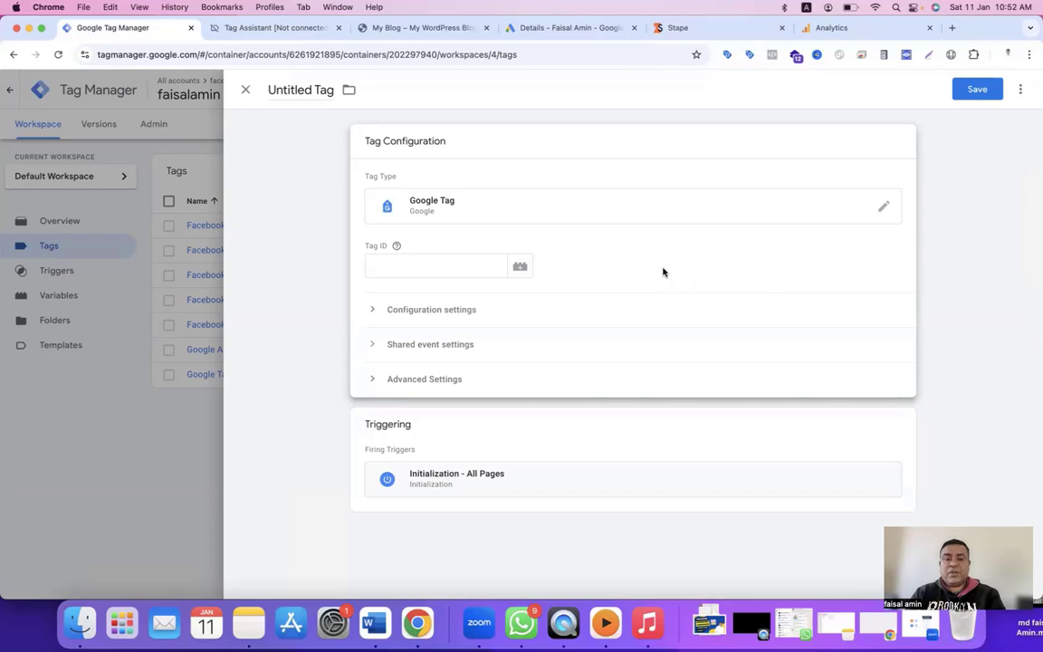
Copy the web stream's measurement ID G-1EDL8SRFEG from Google Analytics and set it as the new tag's Tag ID in Google Tag Manager
click(827, 29)
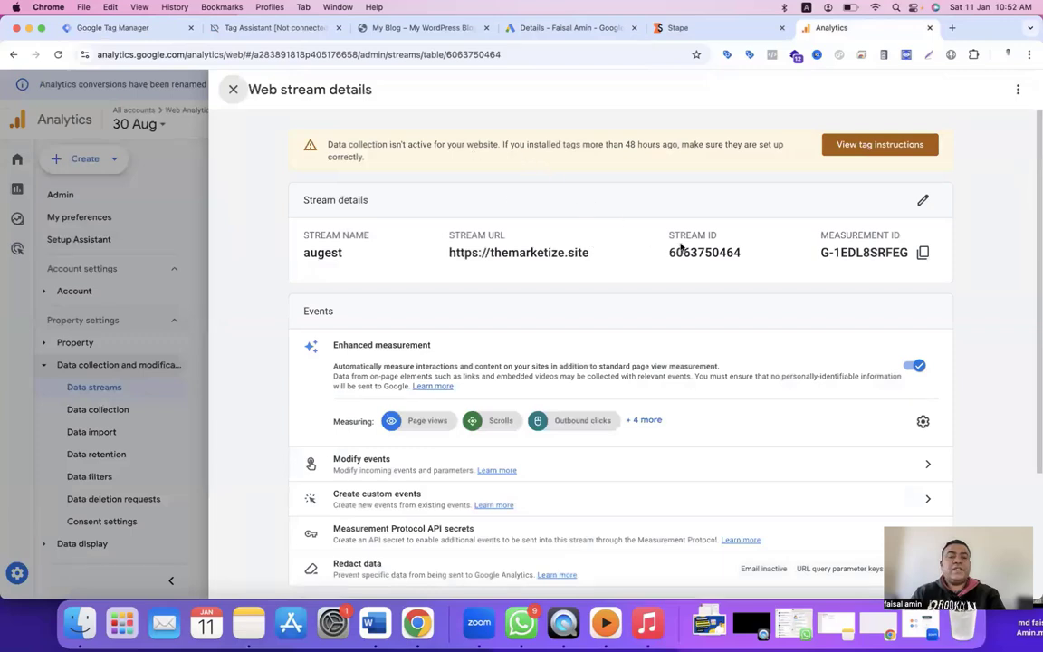
click(922, 253)
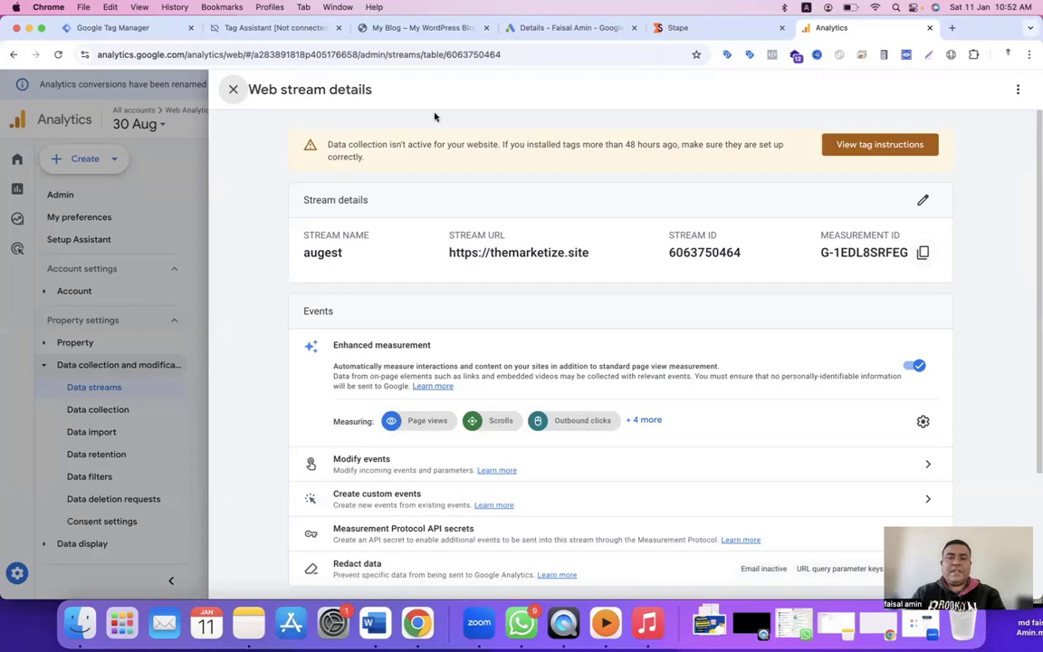
click(180, 36)
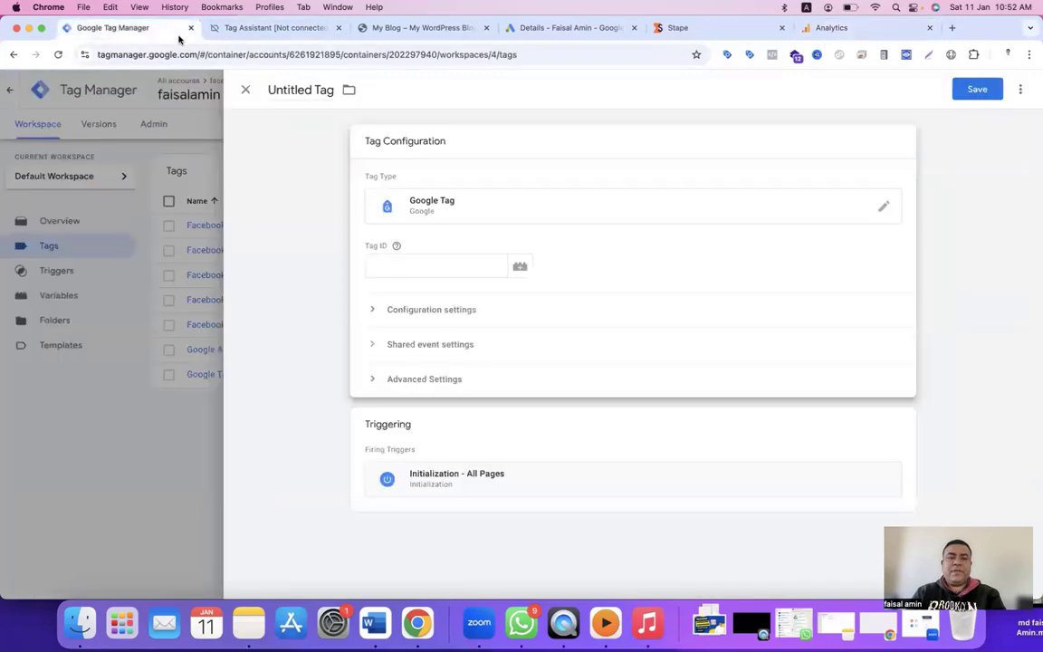
click(420, 265)
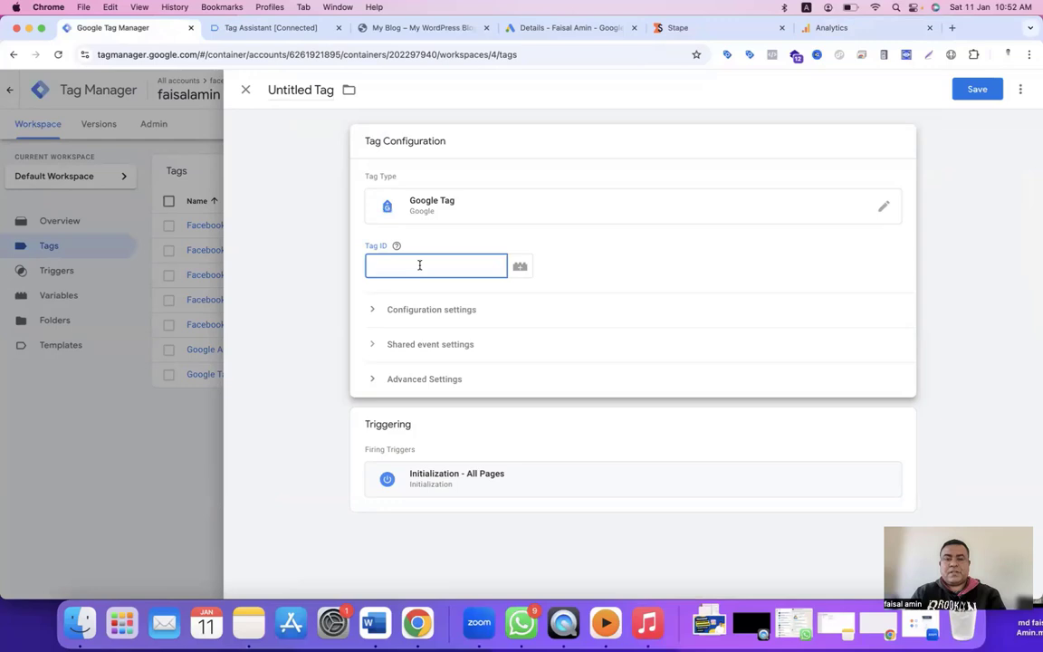
key(super+v)
click(521, 295)
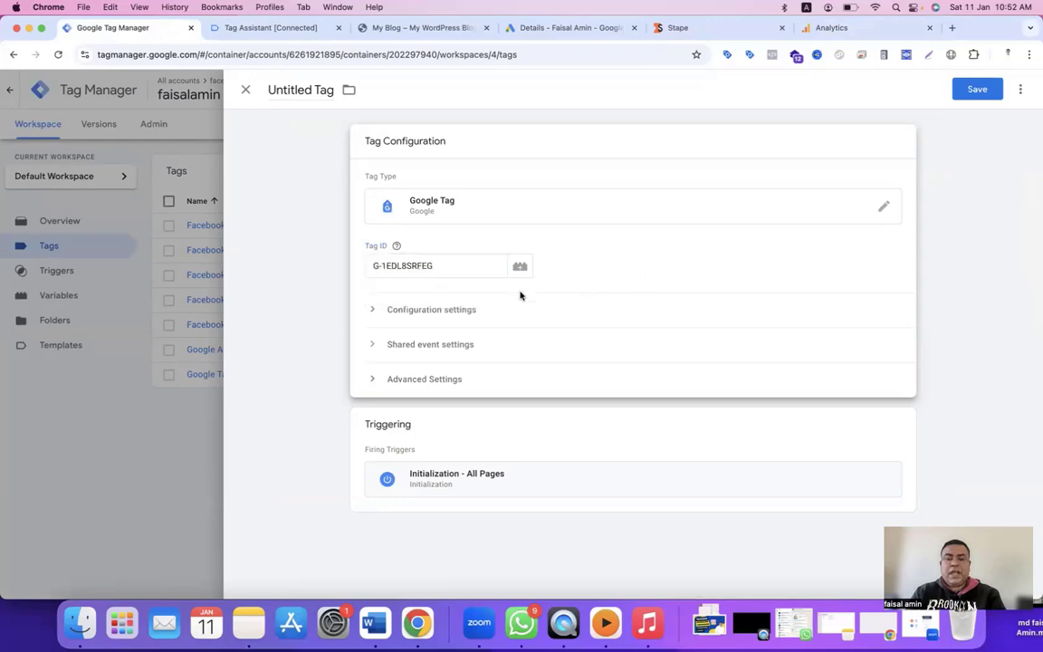
Add a server_container_url configuration parameter in the Google Tag's configuration settings
click(371, 310)
click(436, 423)
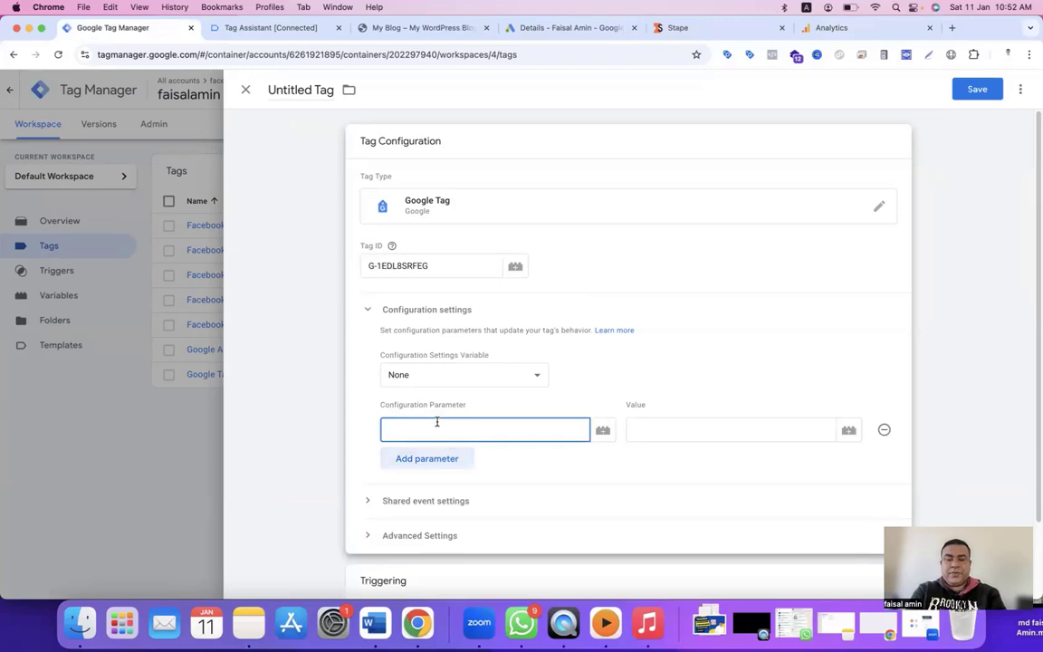
text(serv)
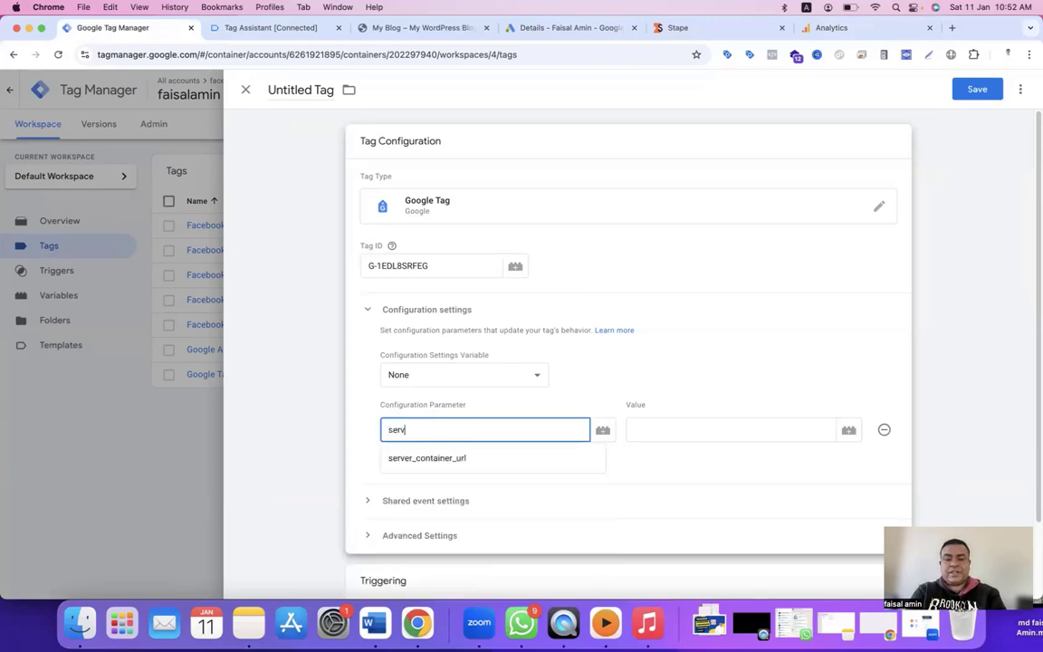
click(519, 457)
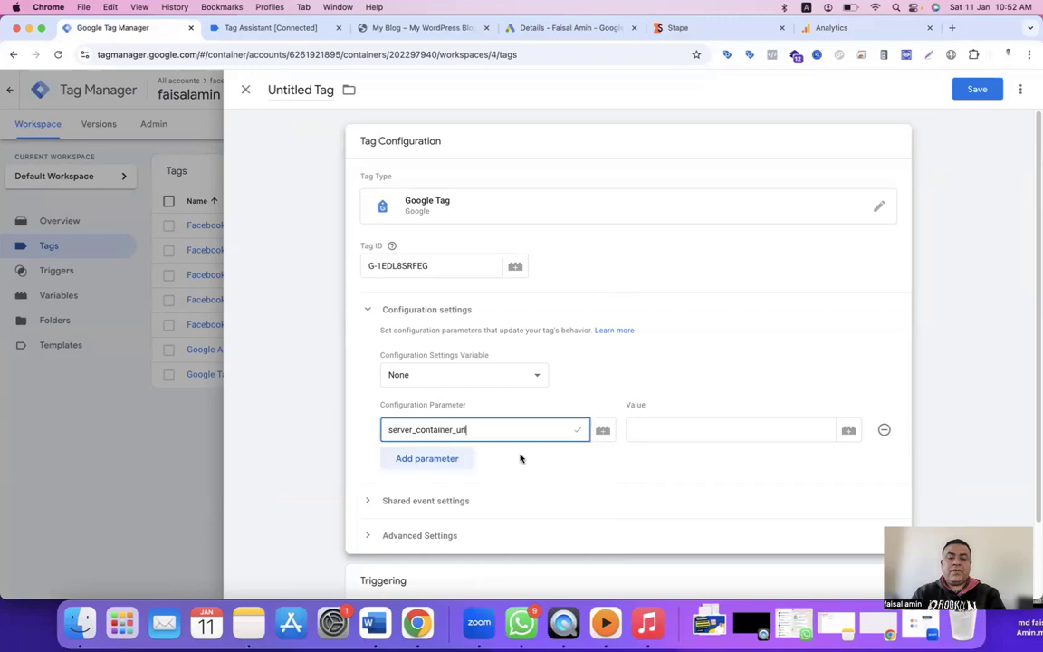
click(686, 429)
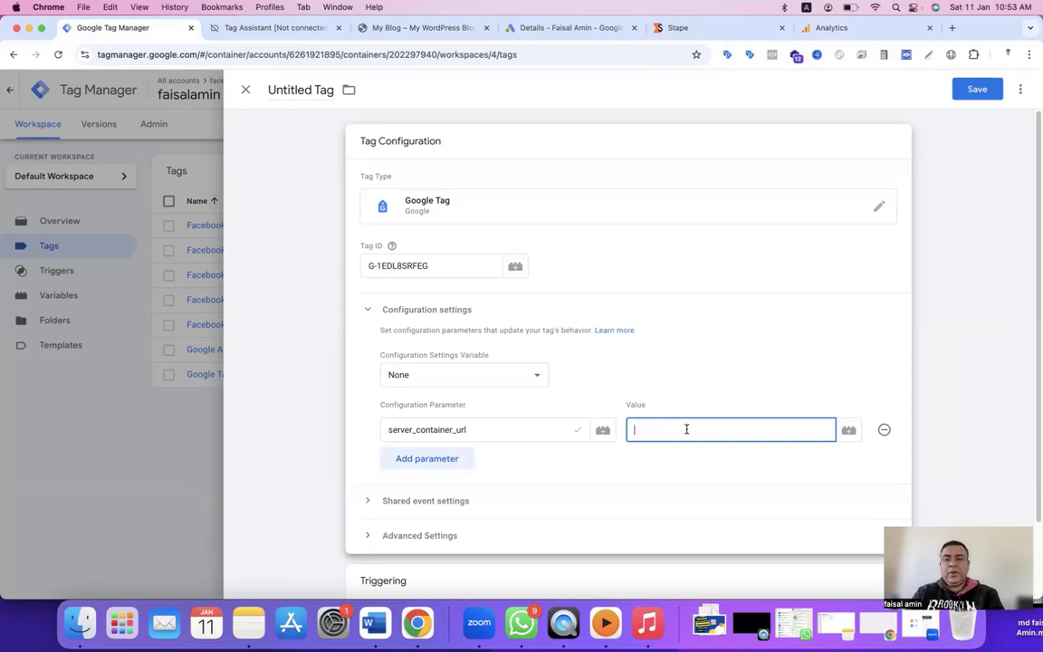
click(693, 31)
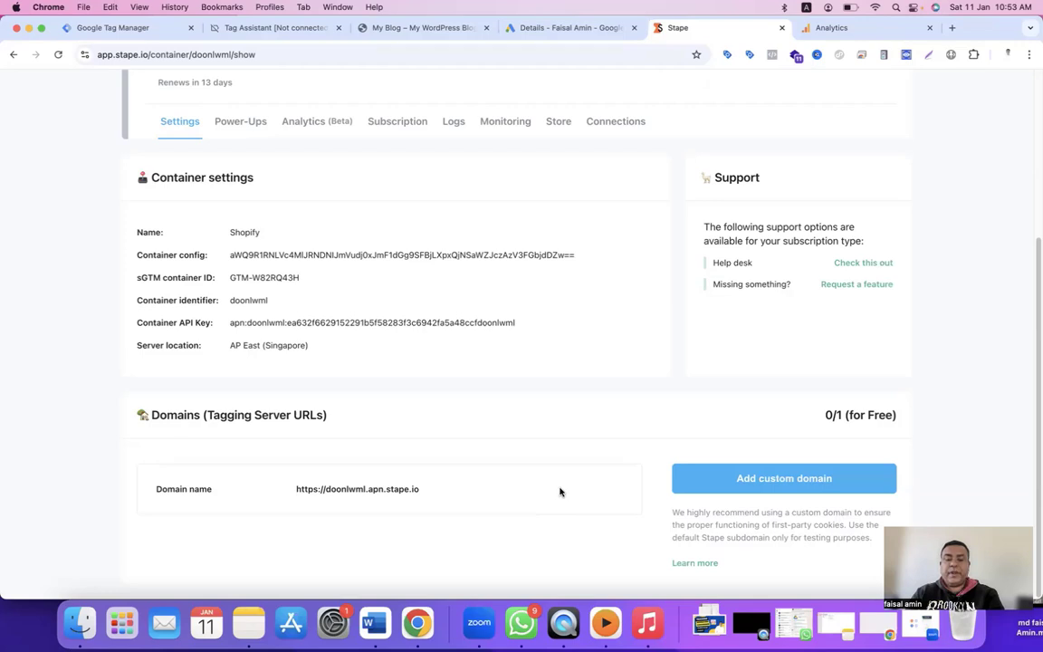
click(427, 491)
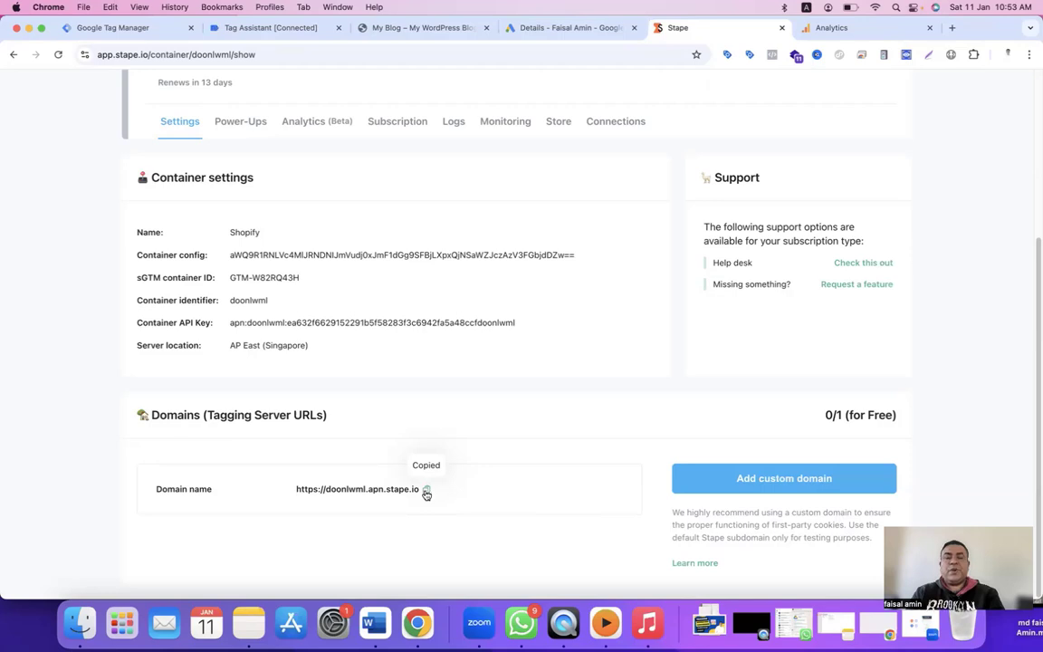
click(136, 28)
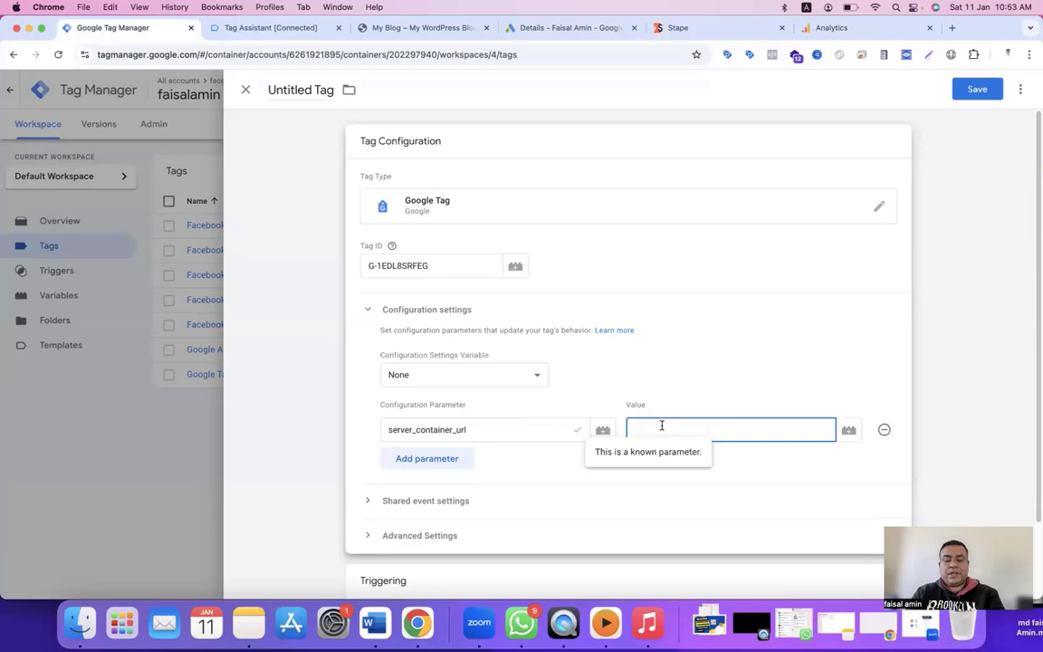
key(super+v)
Add a send_page_view configuration parameter with the value true to the Google Tag
click(435, 458)
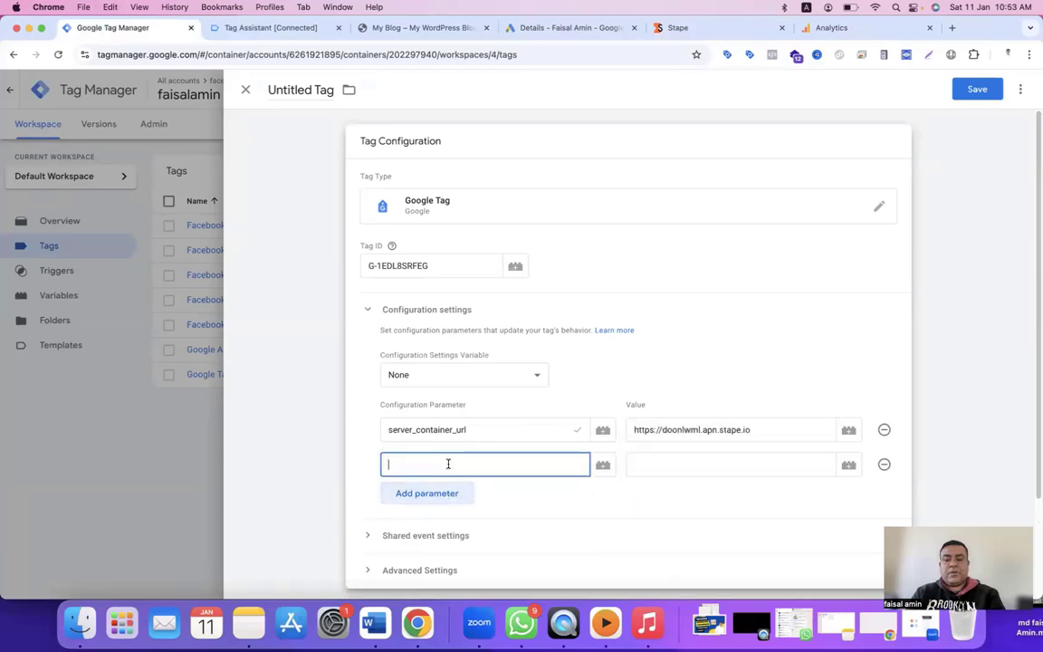
text(sen)
click(584, 490)
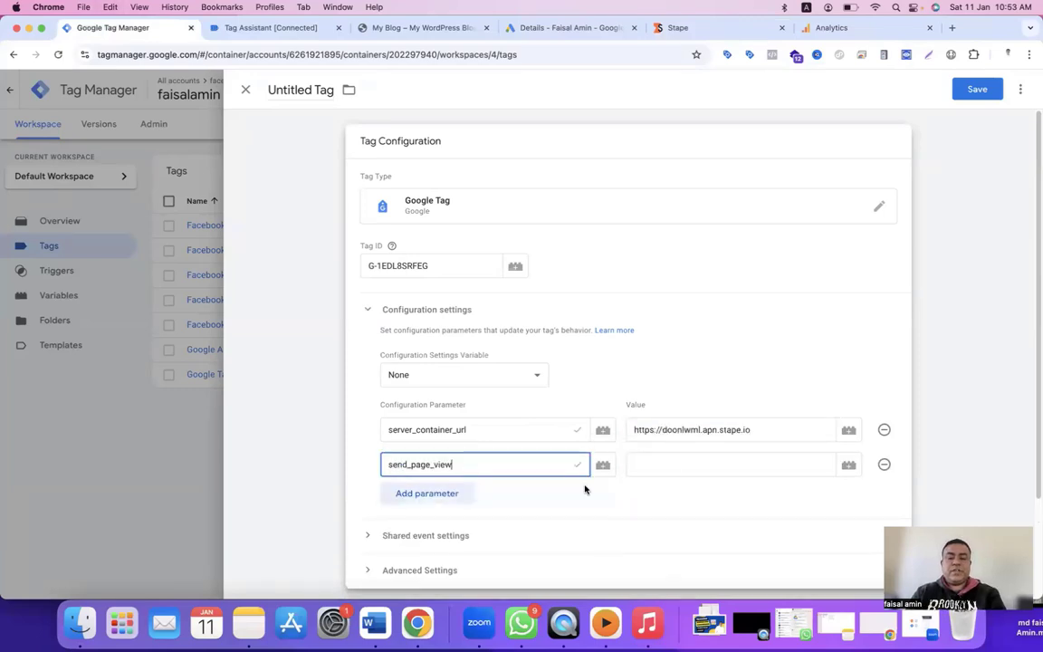
click(674, 466)
text(true)
Set the Google Tag's firing trigger to All Pages
scroll(848, 506, down, 2)
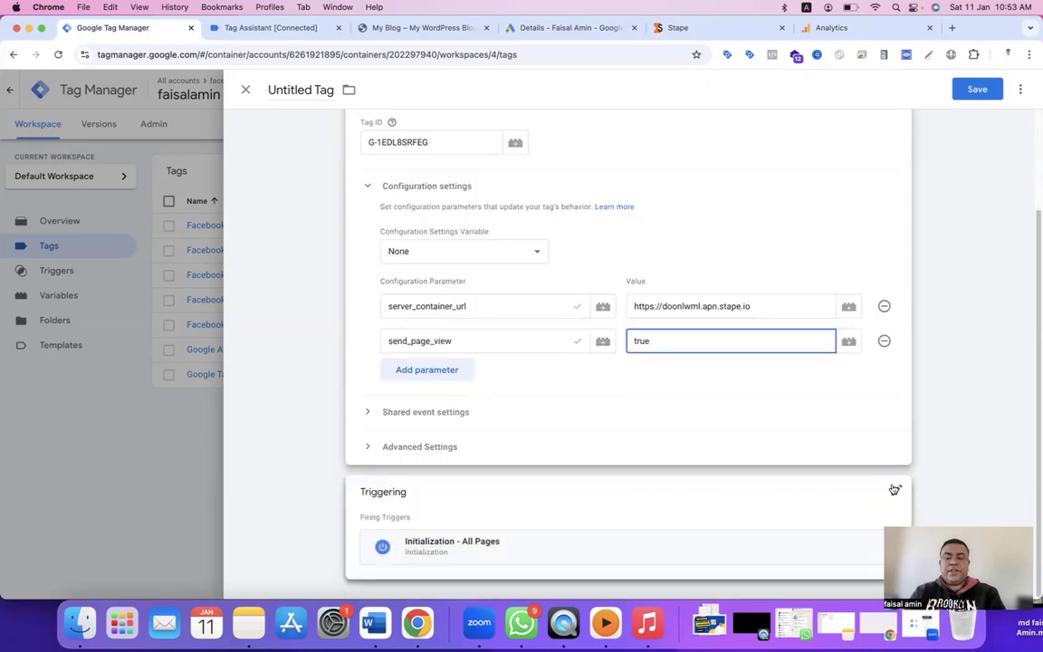
click(848, 505)
click(752, 447)
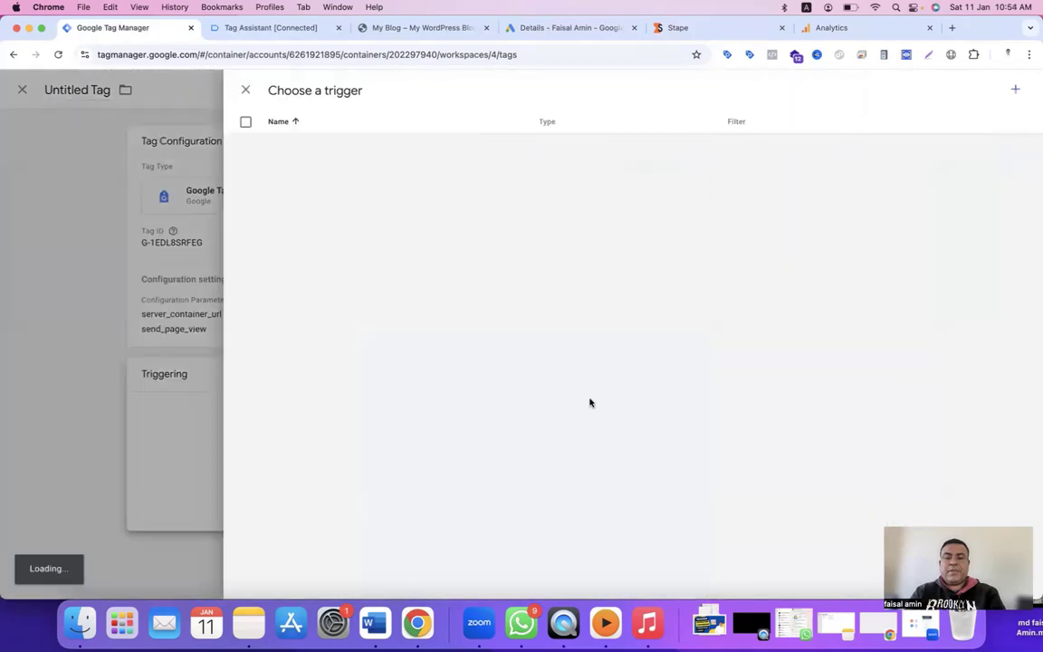
click(285, 150)
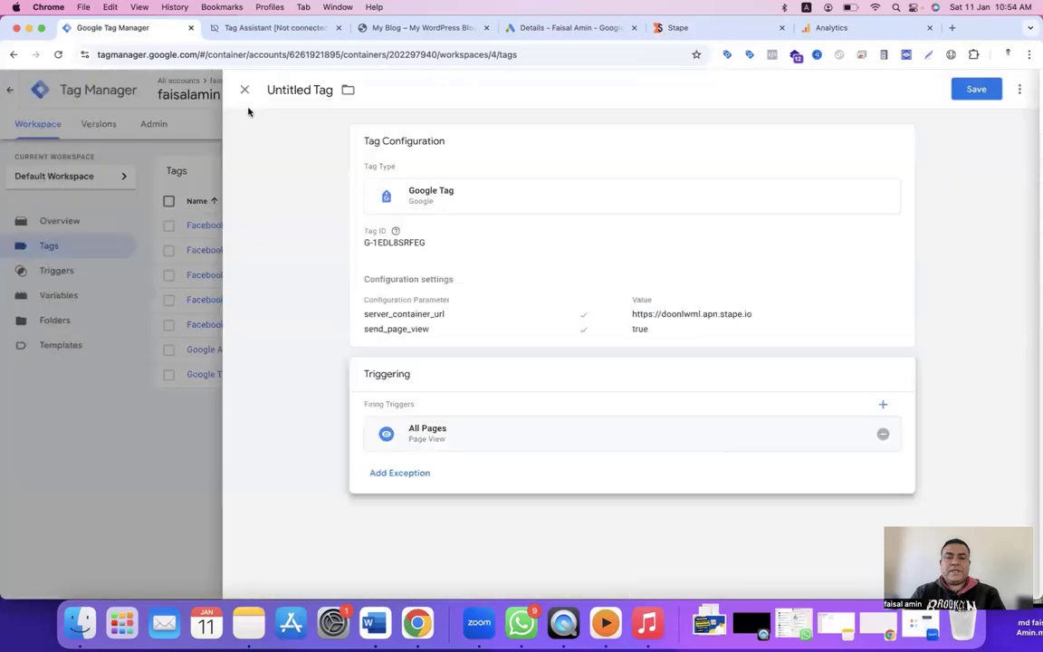
Name the tag Google Tag - GA4 and save it
click(295, 91)
text(Google)
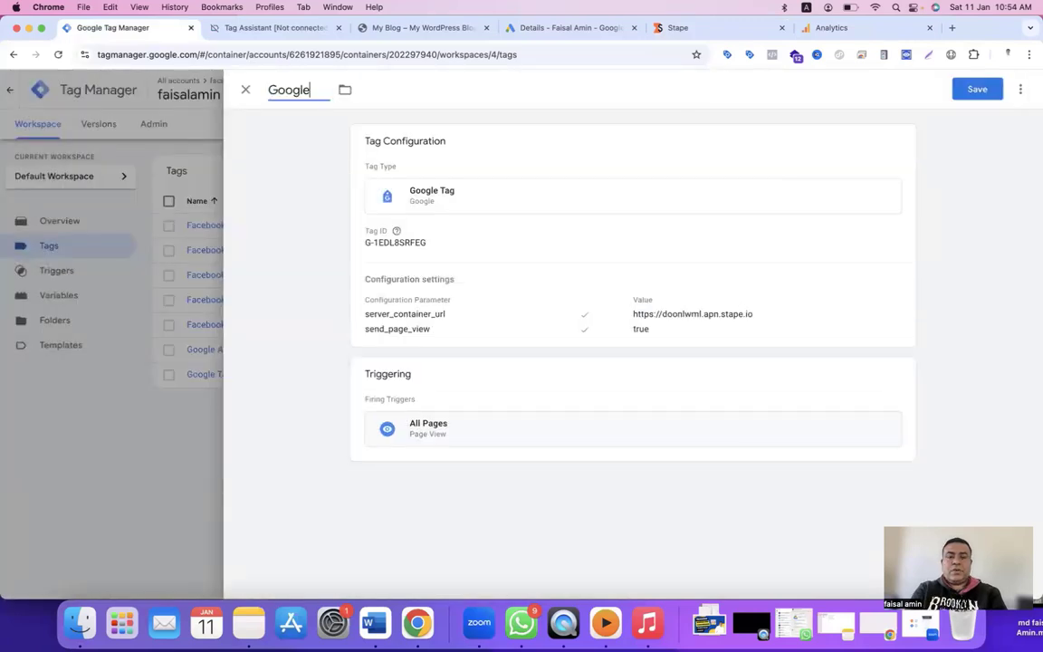
text( Tag -)
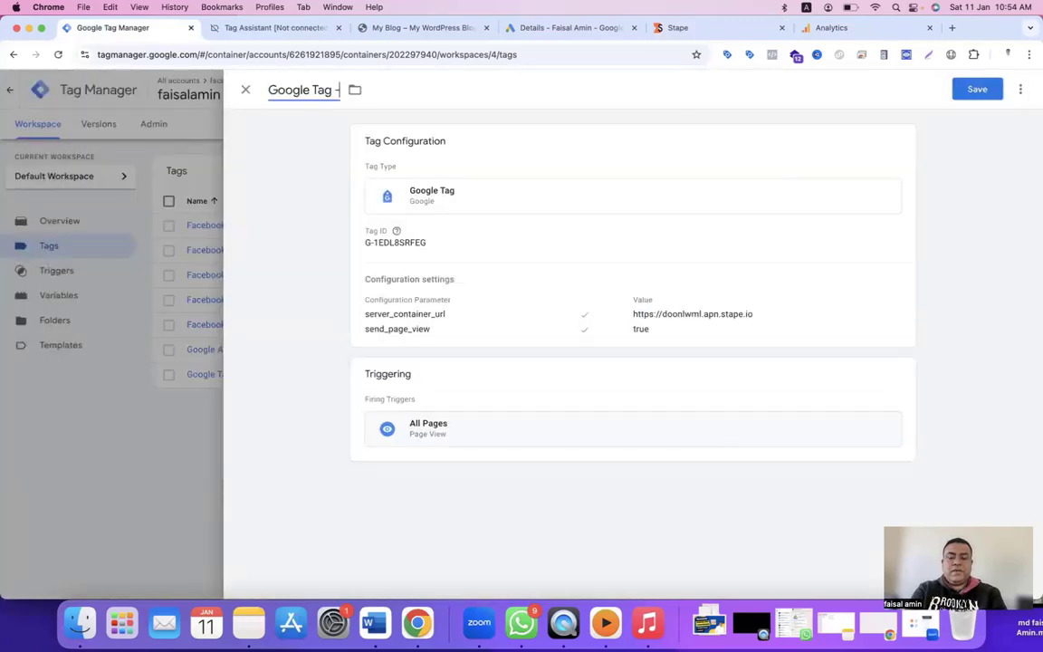
text( GA4)
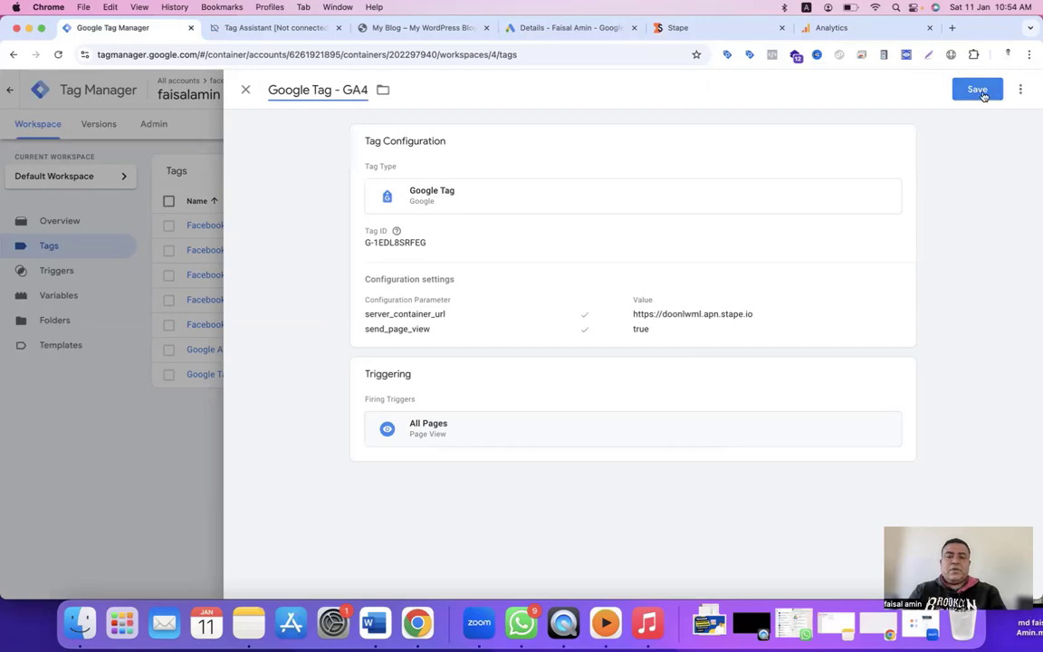
click(978, 90)
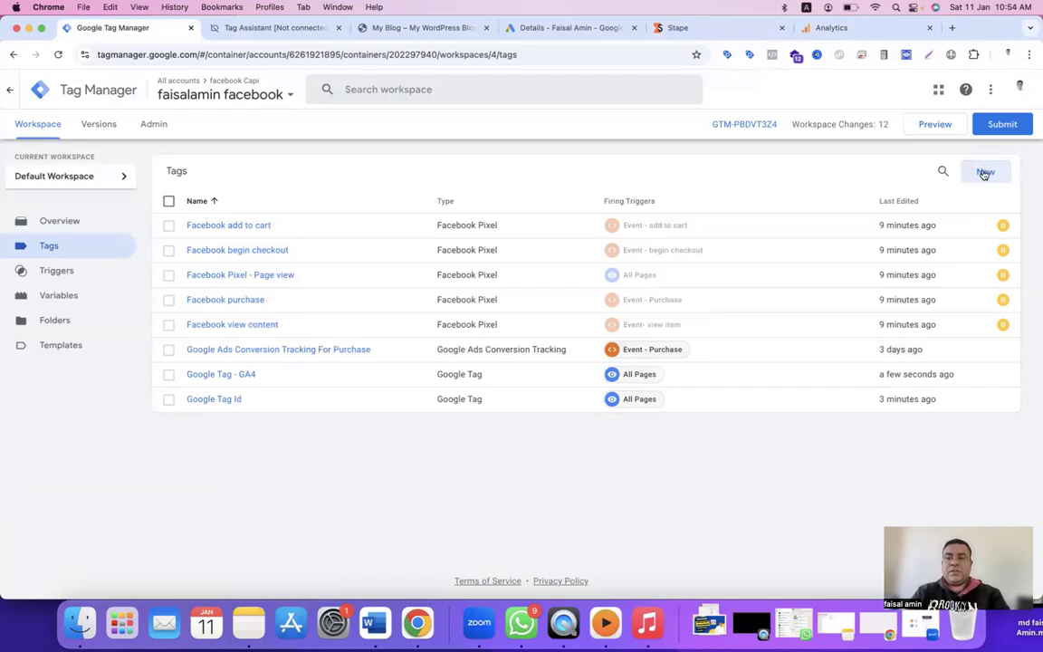
Create another new tag of the type Google Analytics: GA4 Event
click(985, 174)
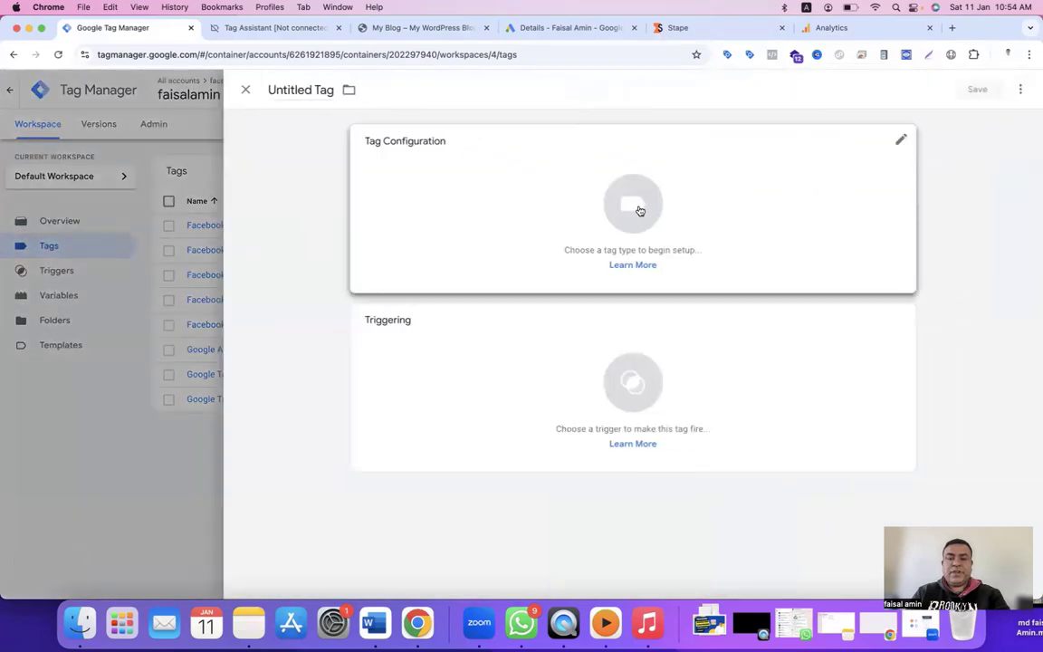
click(639, 210)
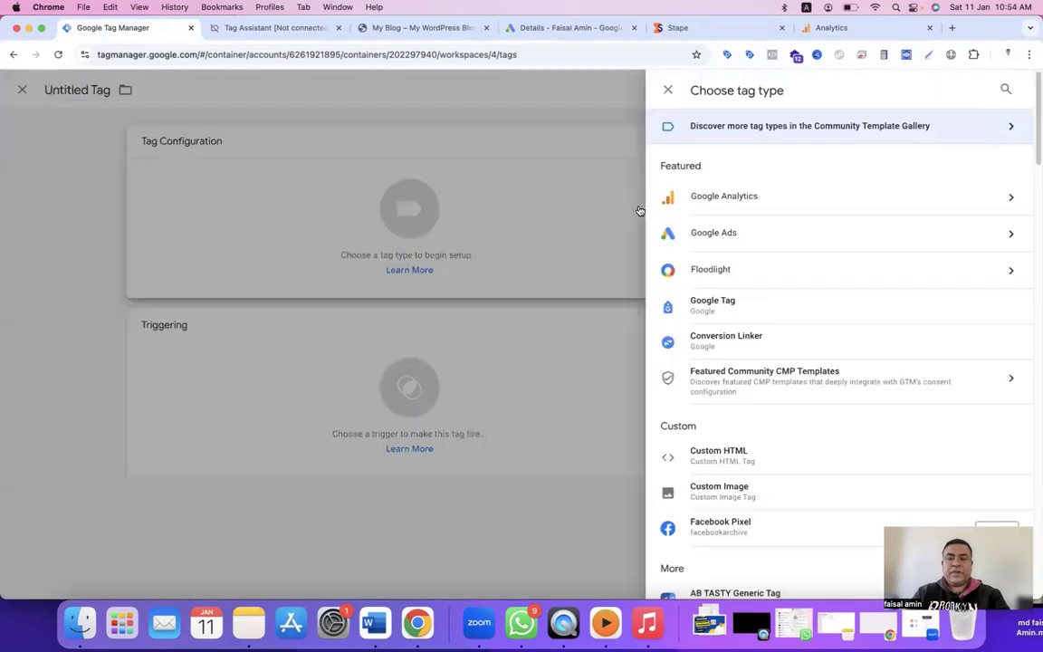
click(862, 198)
click(805, 211)
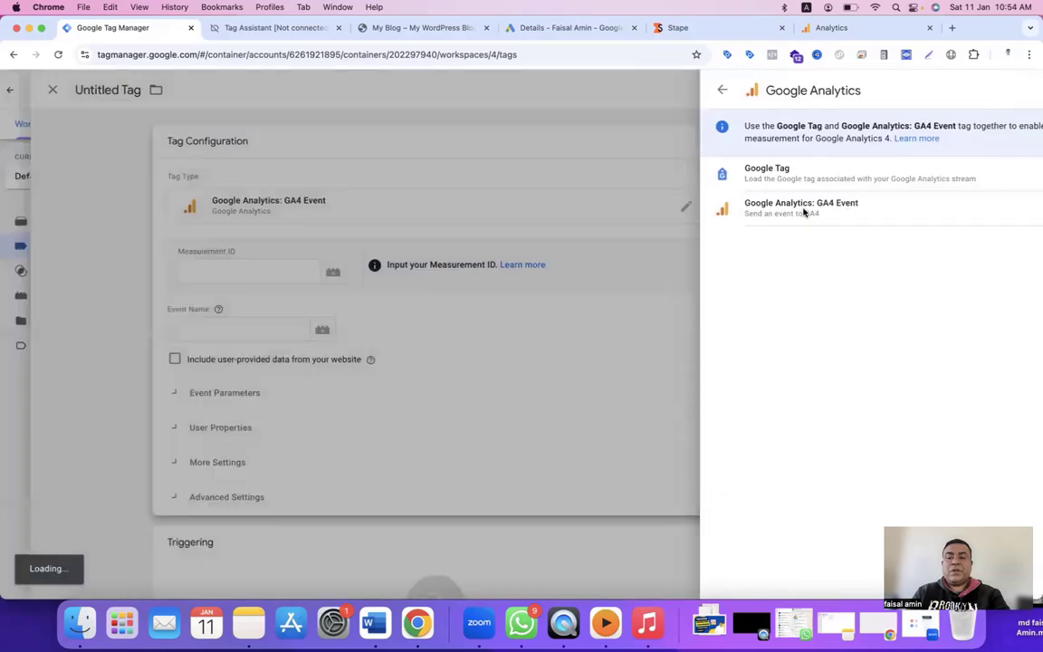
Copy the web stream's measurement ID G-1EDL8SRFEG from Google Analytics into the GA4 event tag's Measurement ID in Google Tag Manager
click(461, 270)
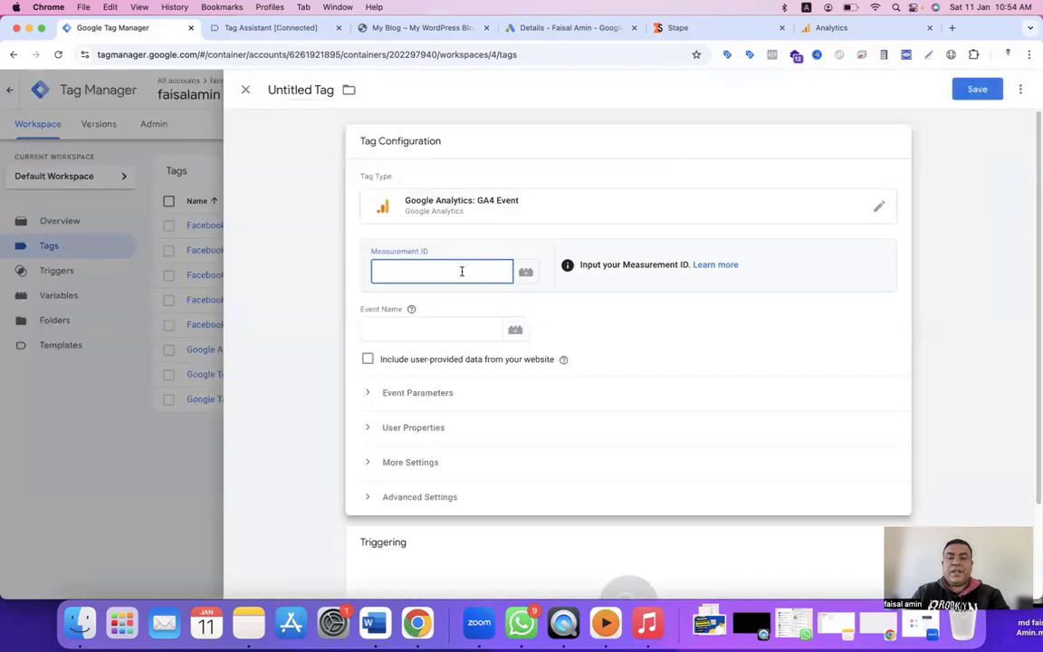
click(856, 27)
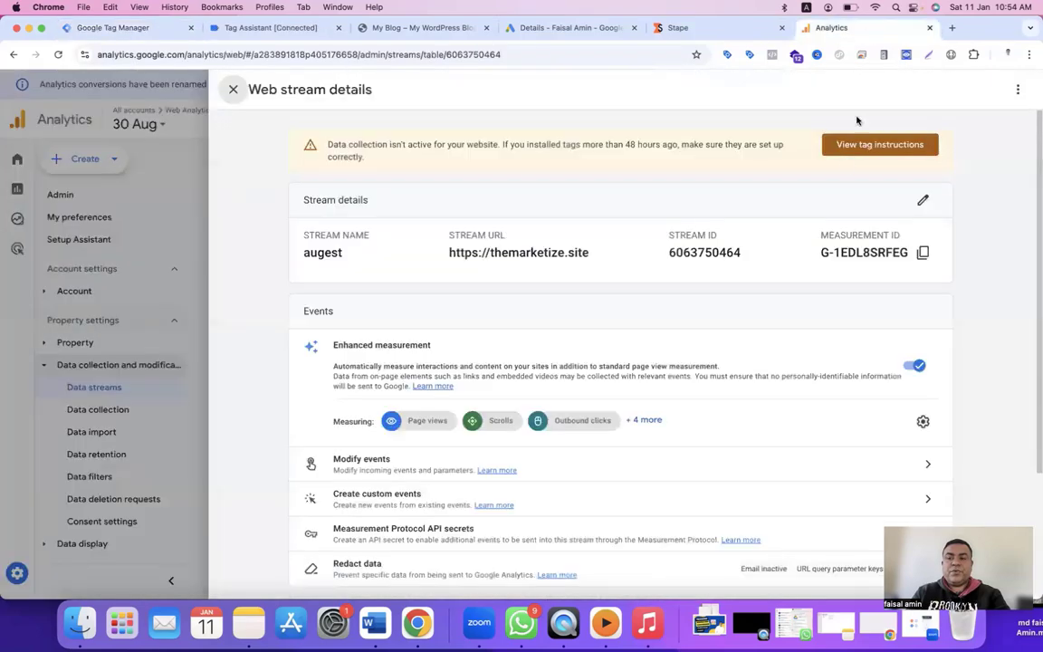
click(922, 253)
click(133, 29)
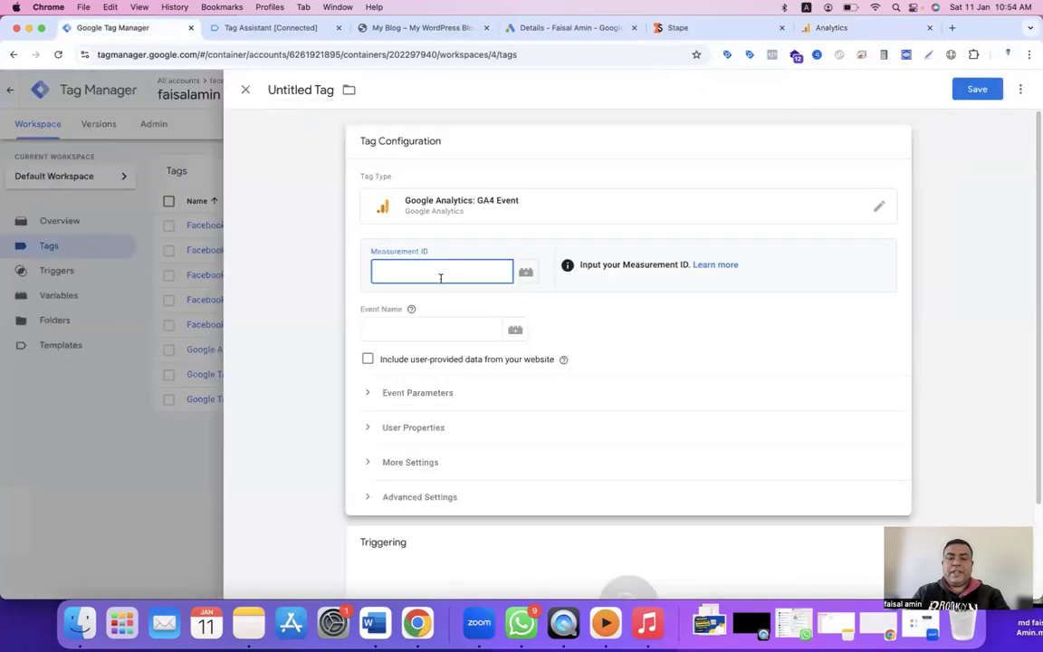
key(super+v)
Copy the event name purchase from the data layer call in Tag Assistant and set it as the GA4 event tag's Event Name
click(424, 328)
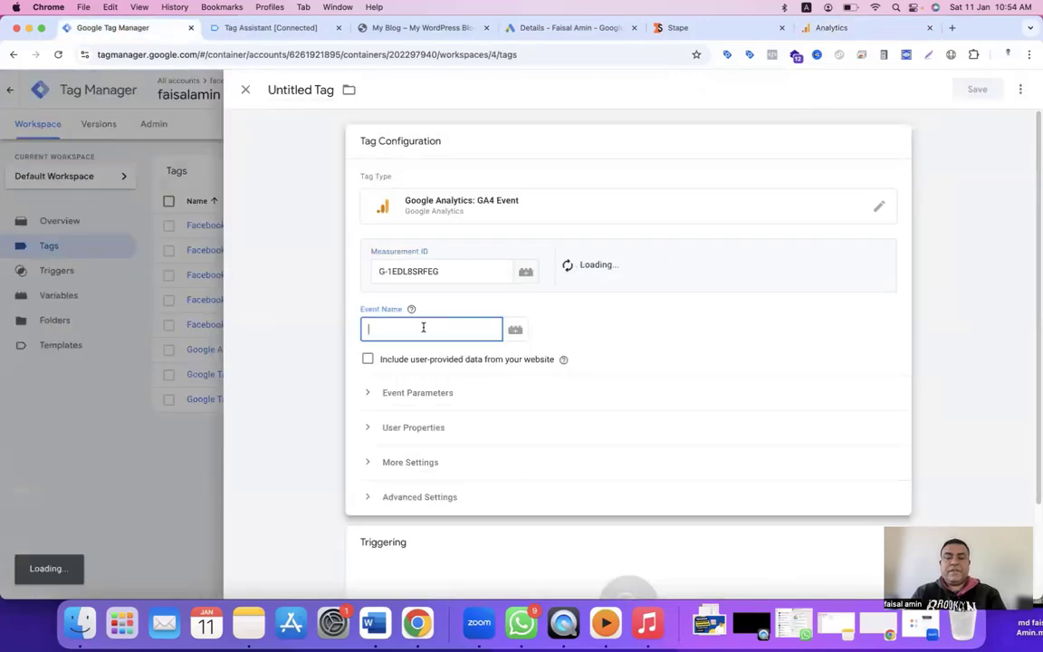
click(272, 28)
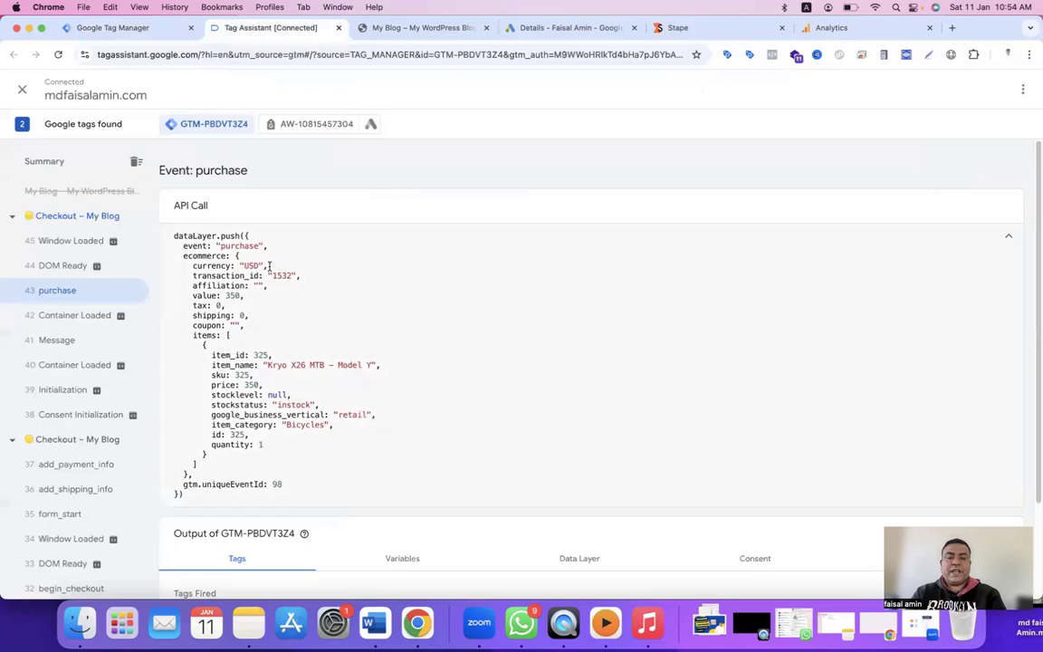
triple_click(222, 248)
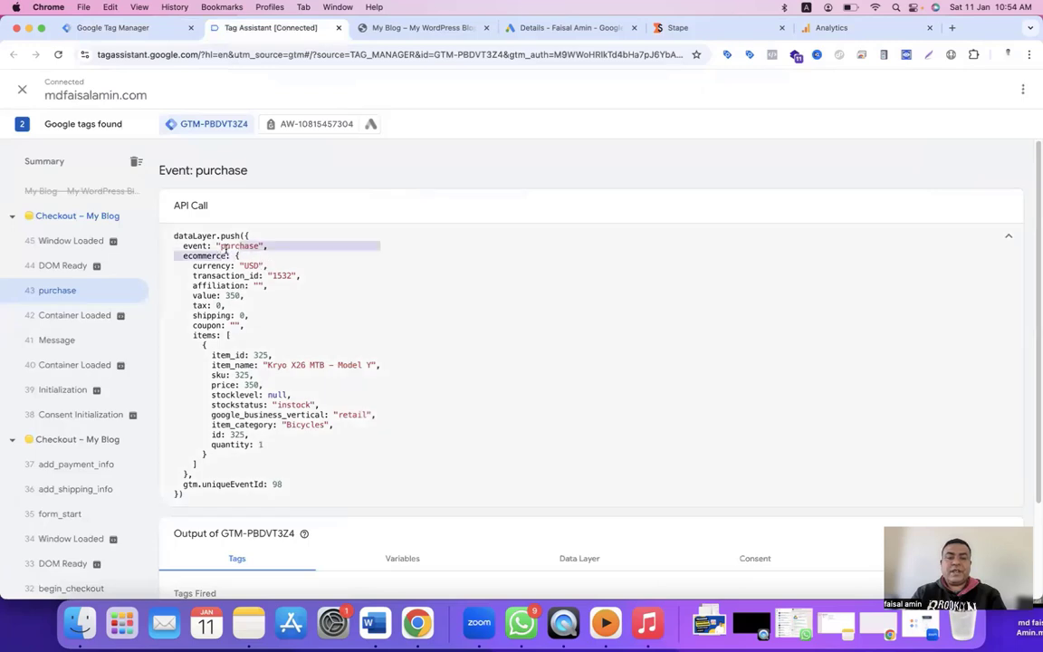
double_click(249, 246)
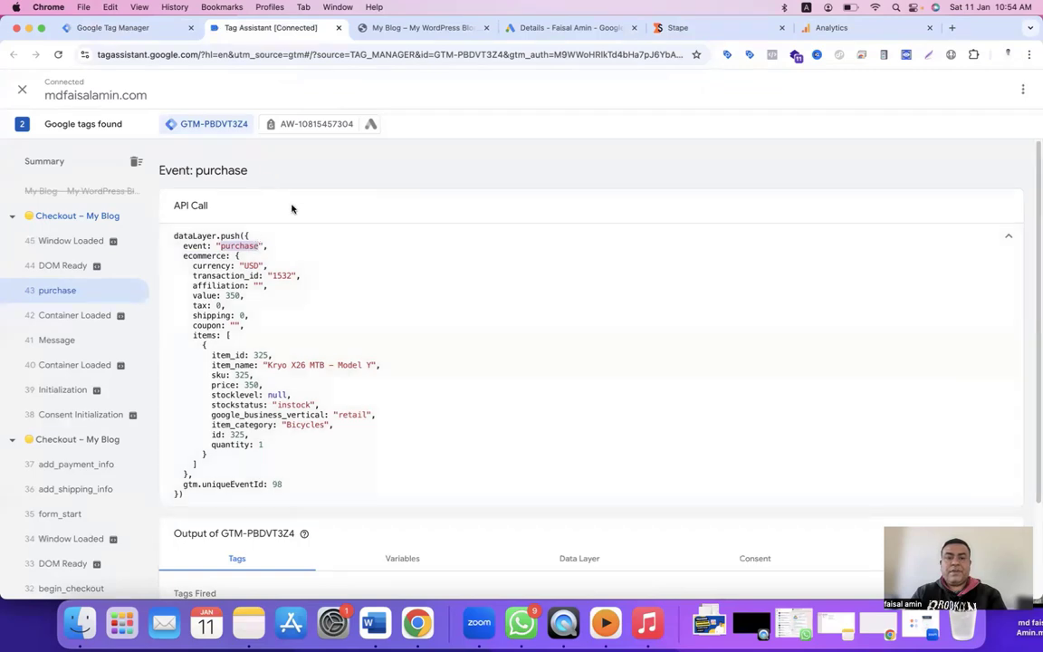
click(170, 31)
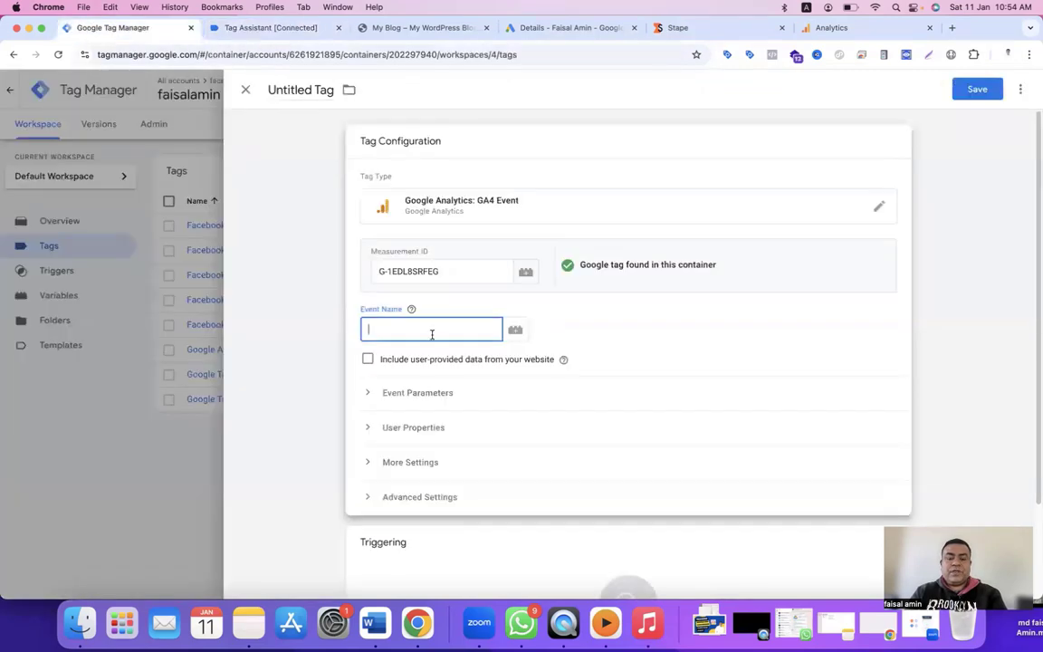
key(super+v)
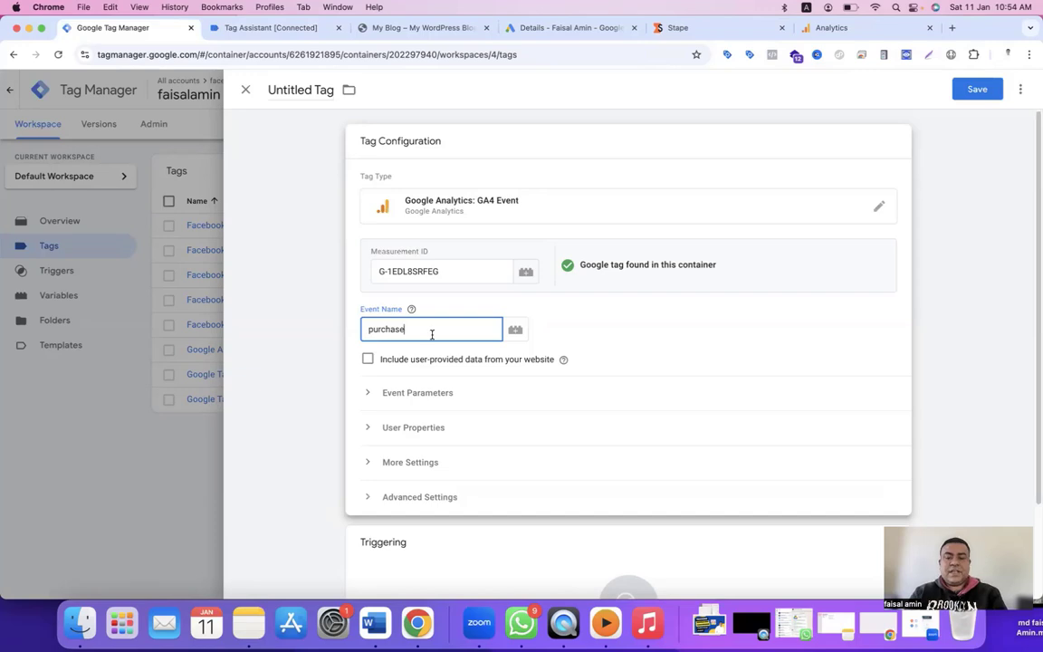
Add four blank event parameter rows to the purchase event tag
click(372, 394)
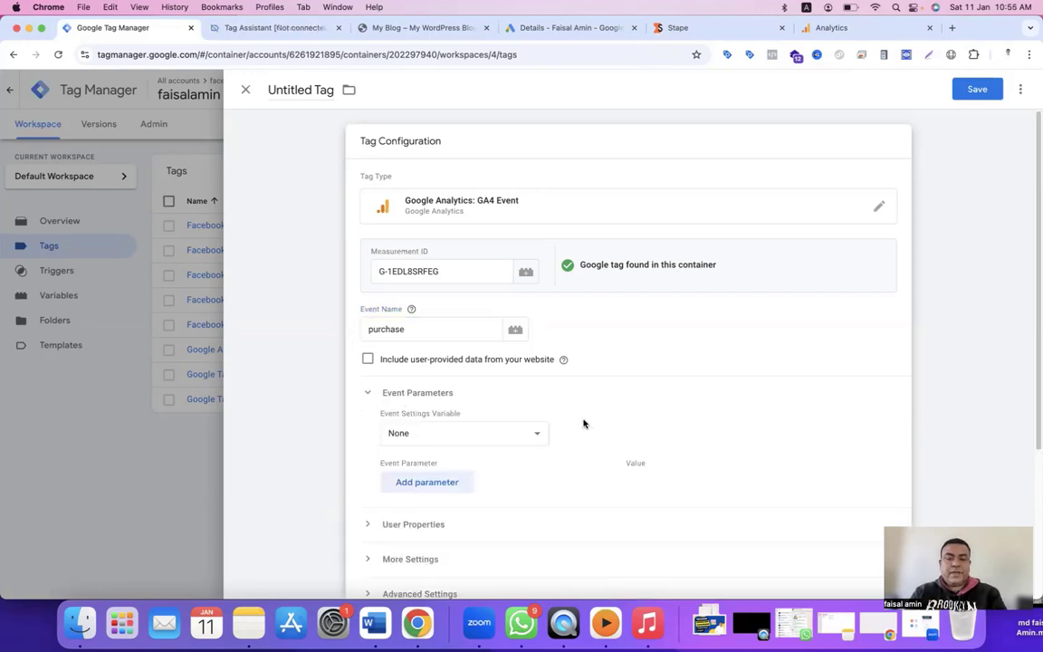
scroll(582, 422, down, 2)
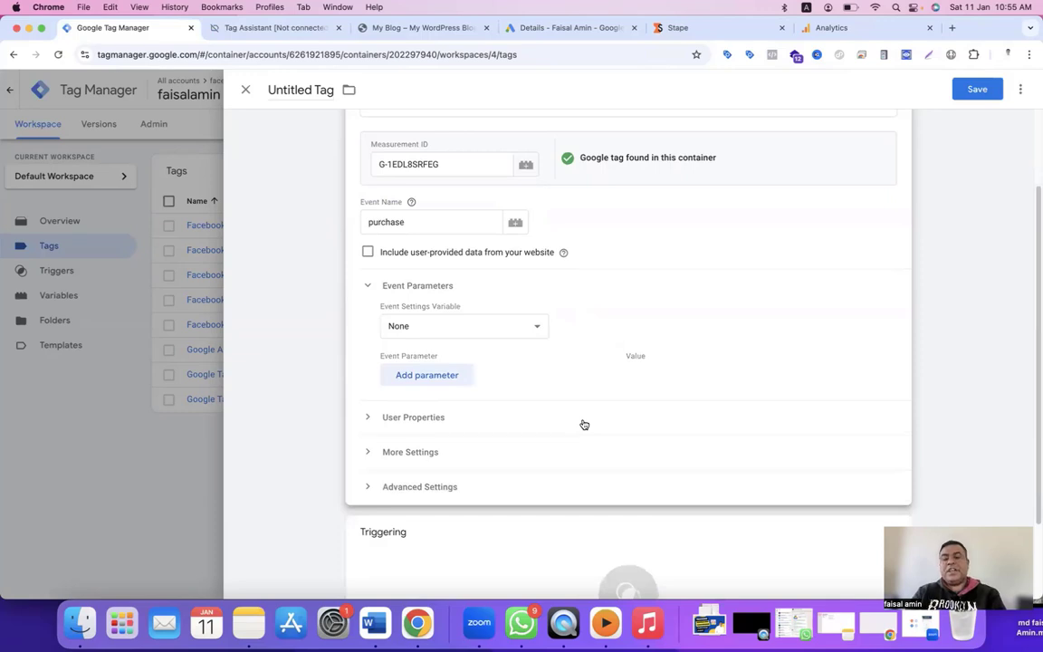
click(464, 383)
scroll(444, 362, down, 2)
click(433, 335)
click(437, 370)
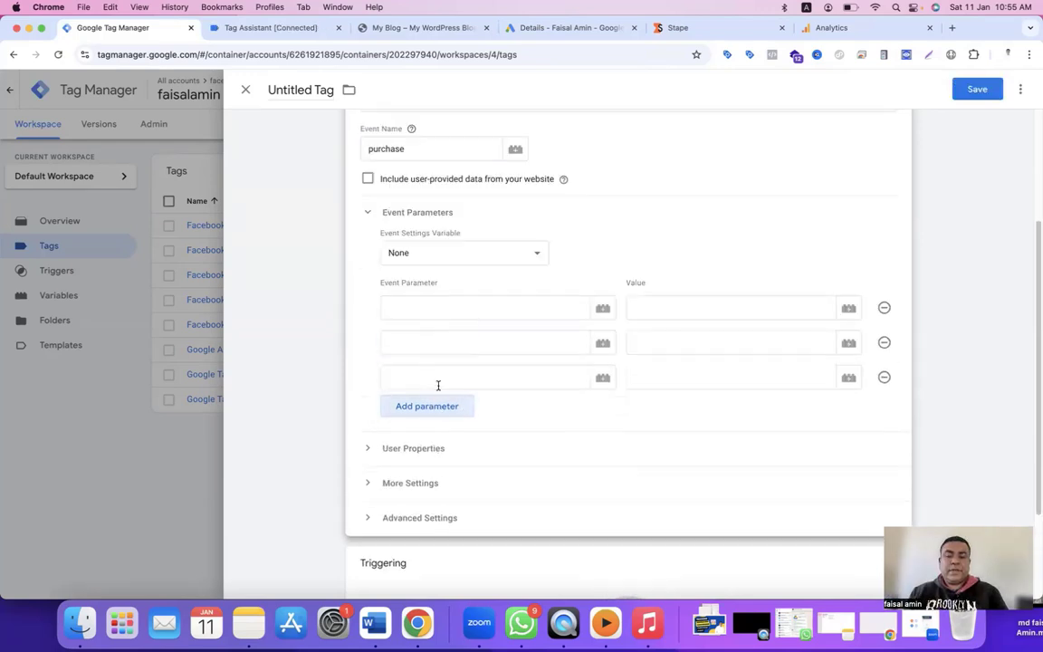
click(464, 408)
Name the four event parameters curreny, value, transaction_id and tax
click(453, 308)
text(curreny)
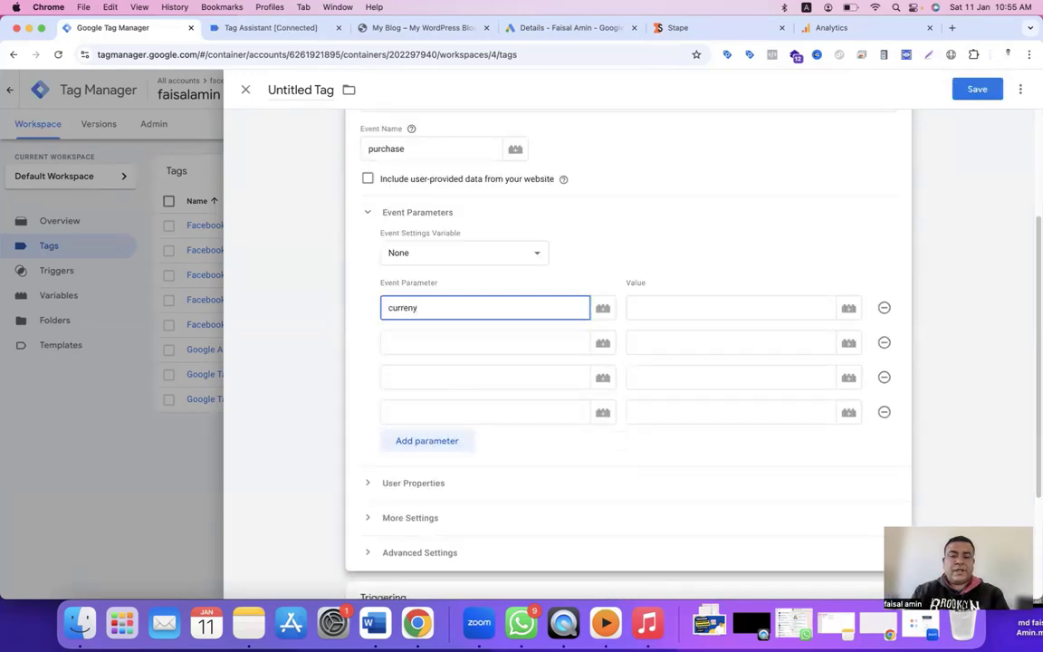
click(453, 342)
text(value)
click(453, 377)
text(trans)
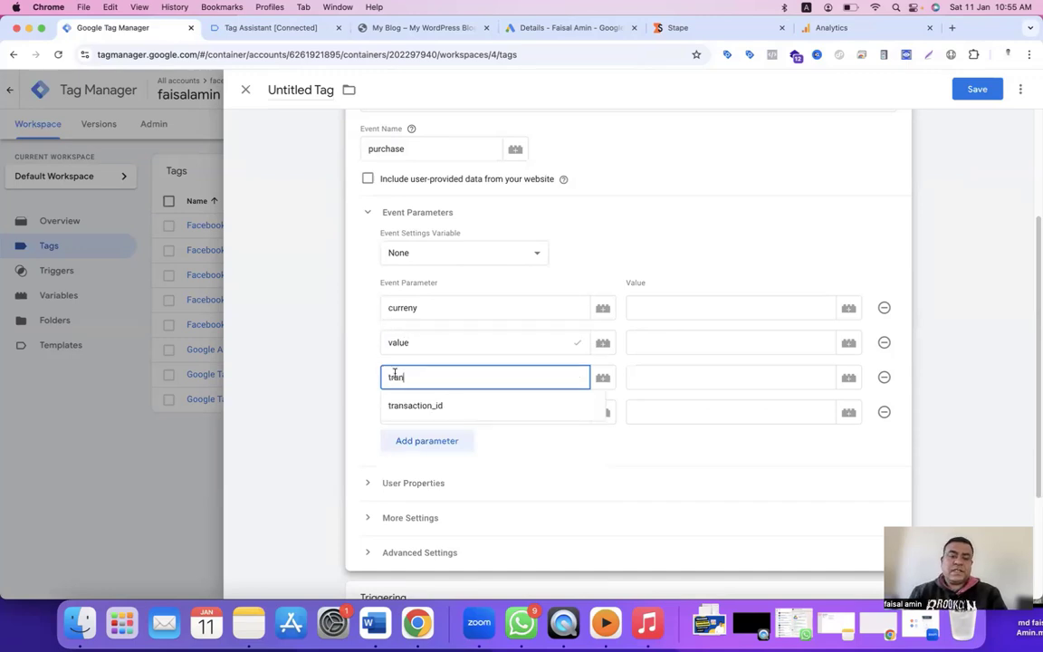
click(415, 405)
click(453, 412)
text(tax)
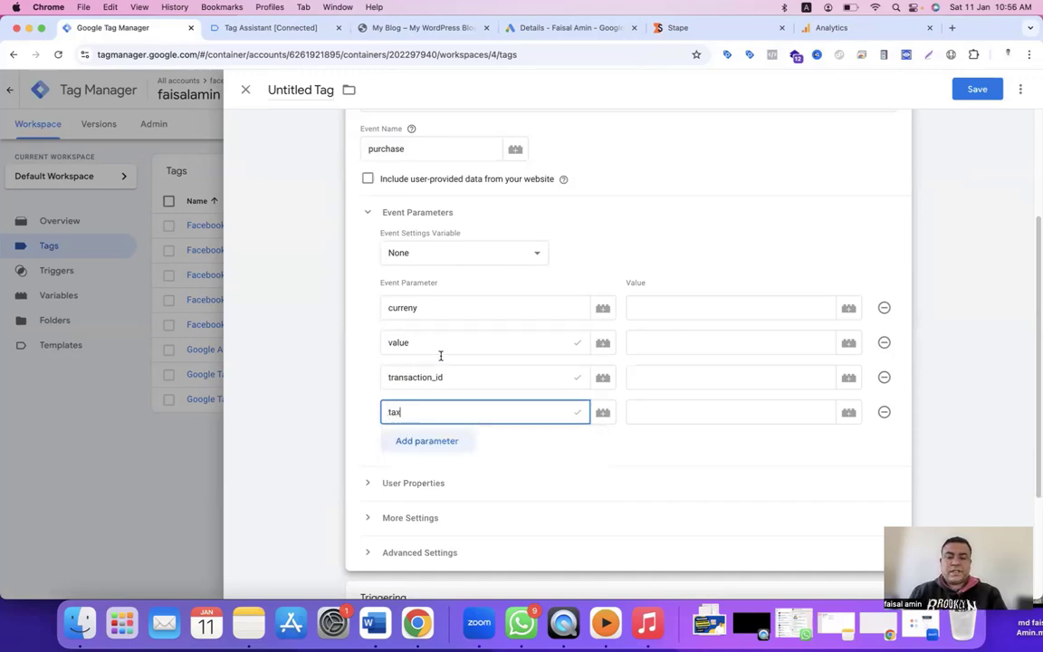
Add two more event parameters named shipping and items
click(427, 440)
click(453, 447)
text(shipping)
click(427, 481)
text(item)
click(471, 510)
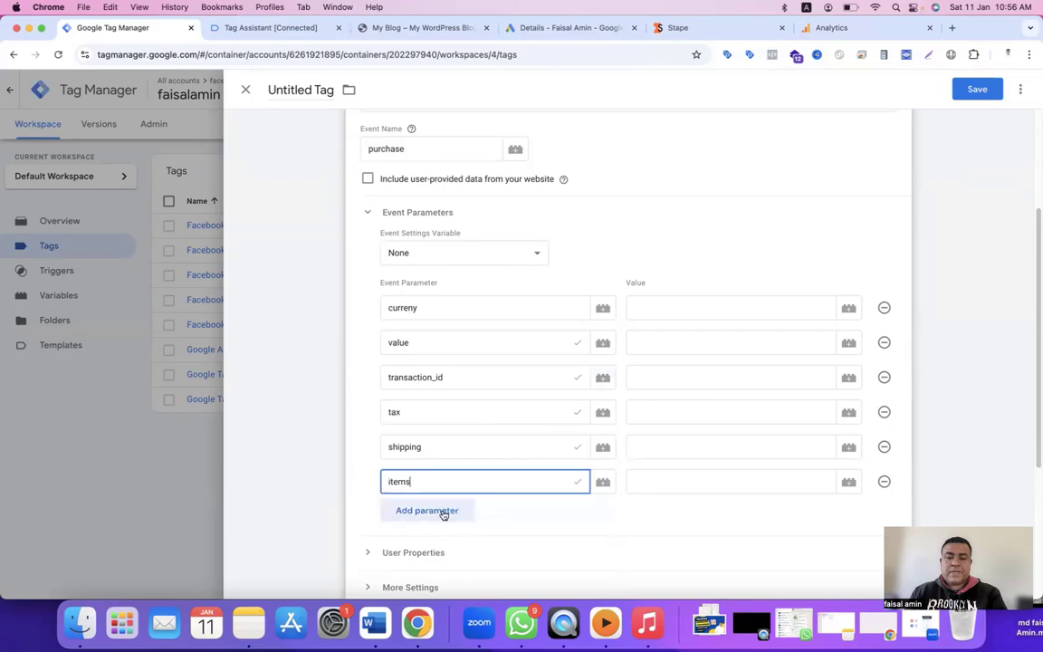
Add event parameters named user_data.email_address and user_data.phone_number
click(442, 510)
click(442, 516)
text(user_data)
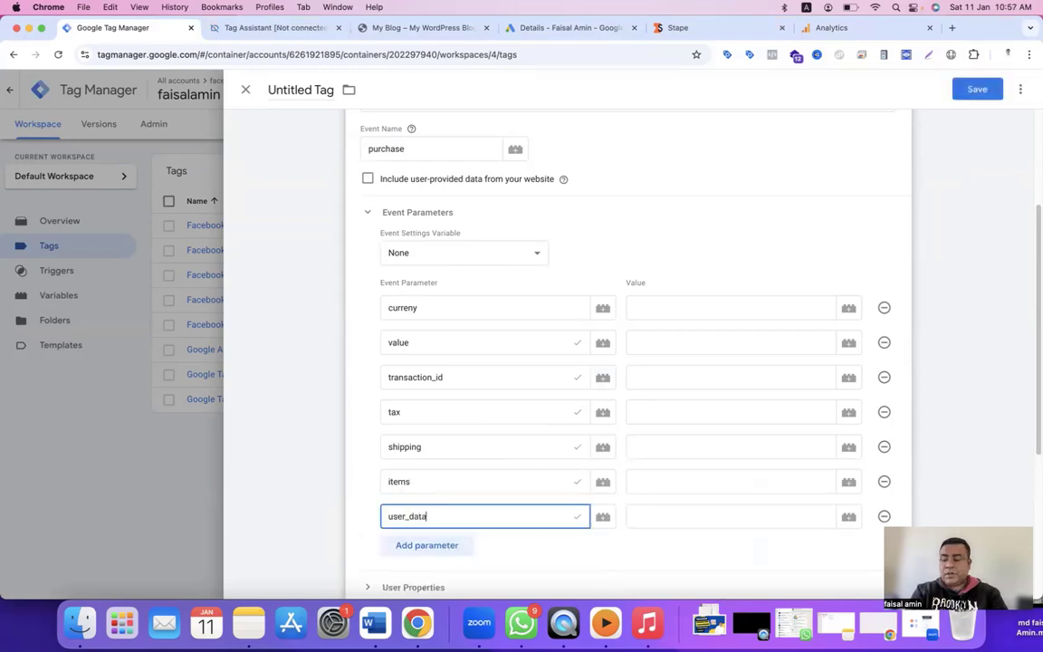
text(.email_address)
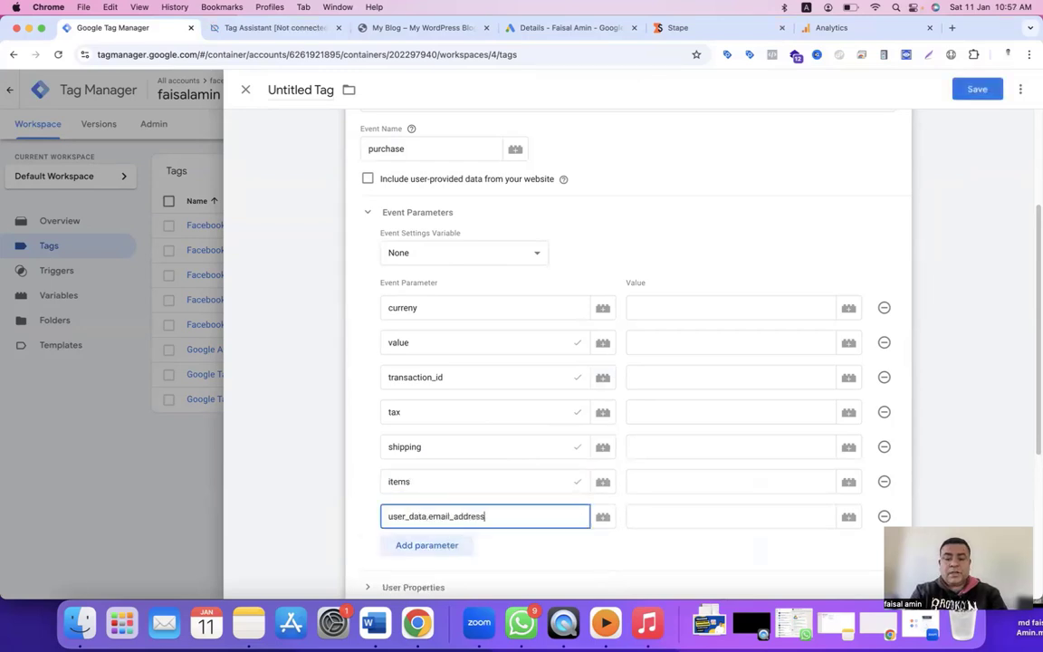
key(Return)
text(user_data)
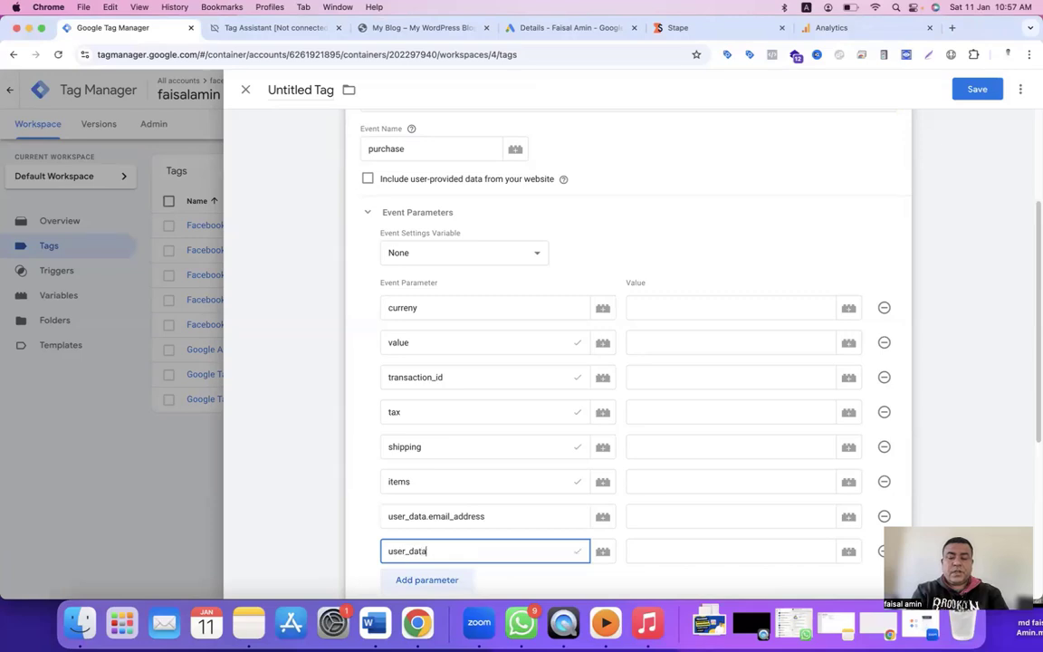
text(.phone_number)
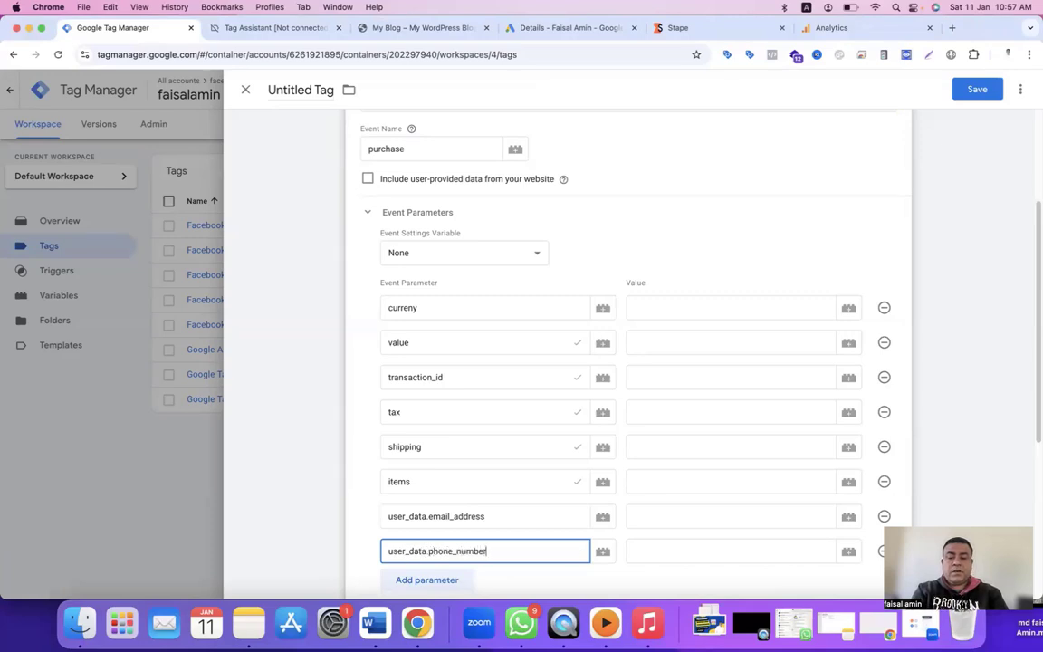
Add an event parameter named user_data.address.first_name, followed by another blank parameter row
key(Return)
text(user_data.)
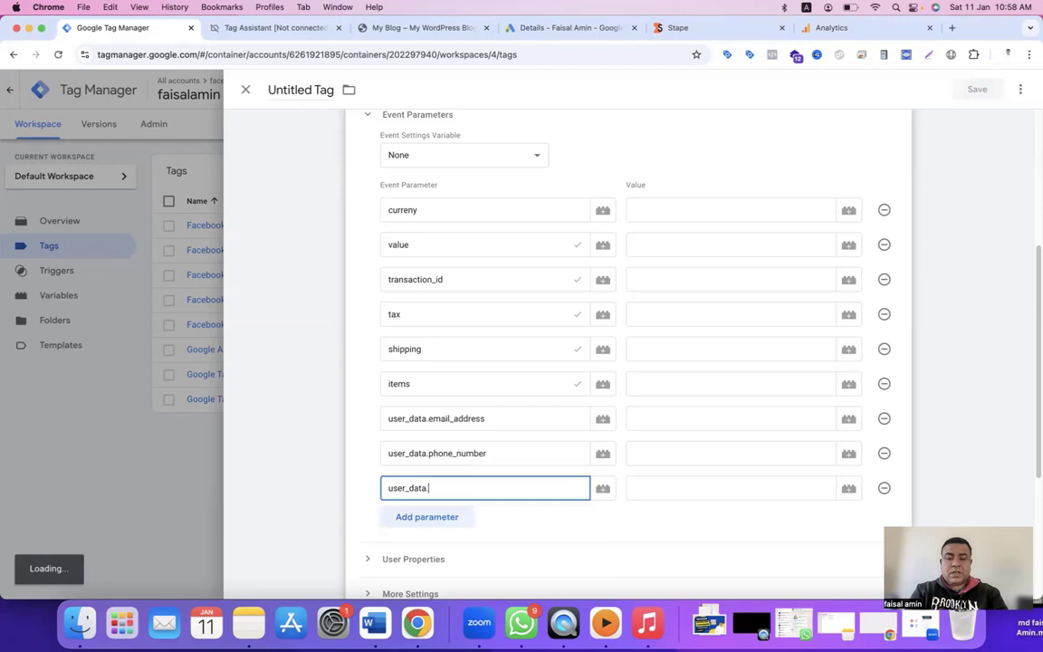
text(address)
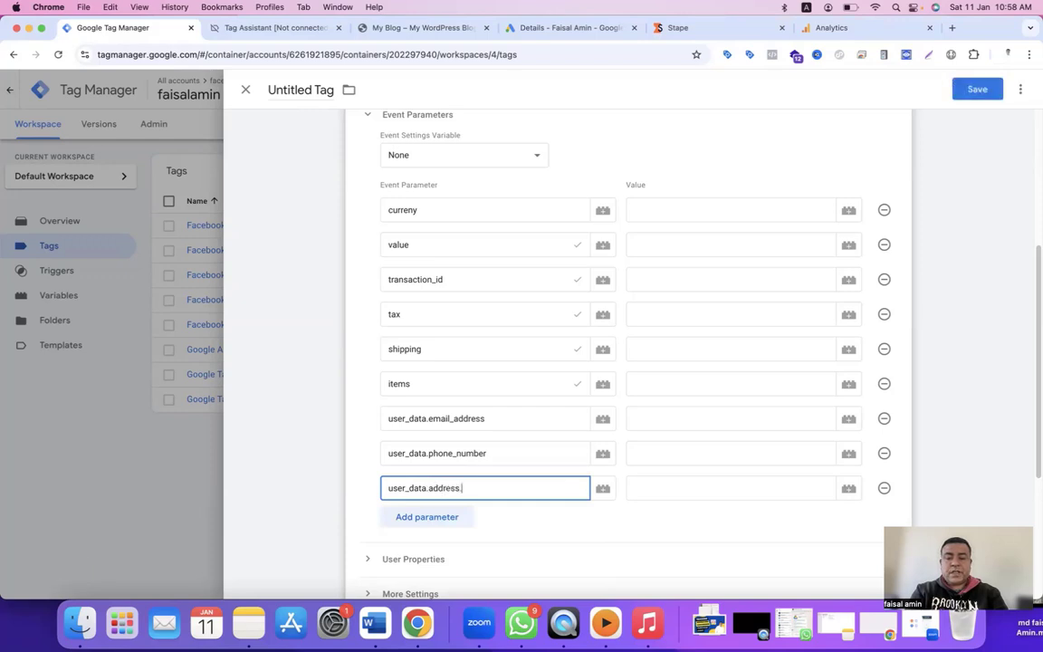
text(.first_name)
click(405, 518)
click(405, 522)
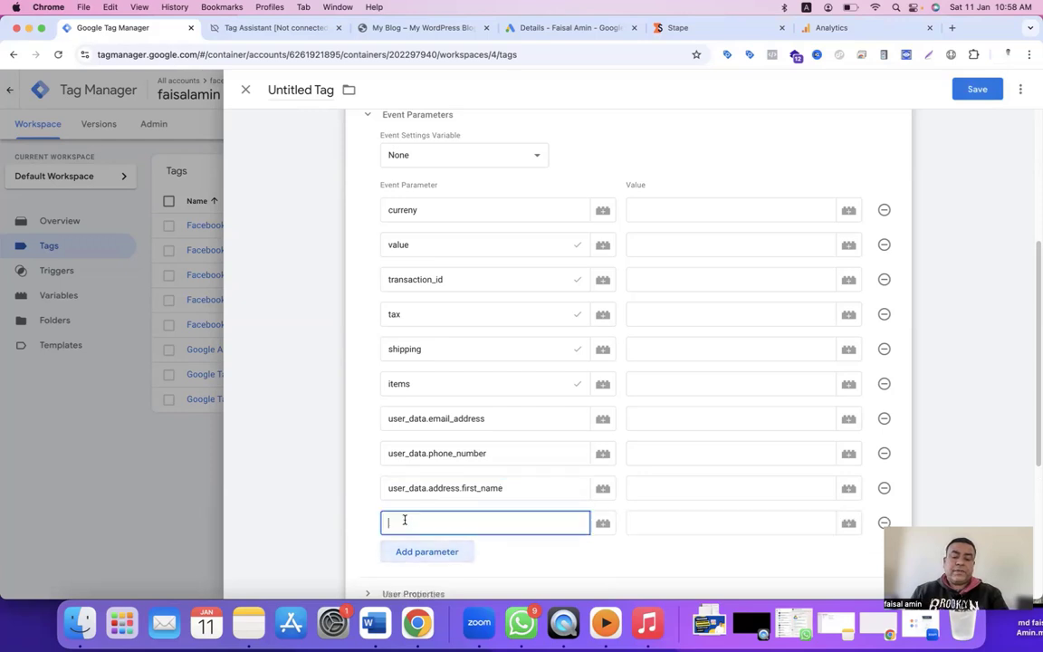
Name the blank event parameter user_data.address.last_name and add another named user_data.address.city
text(user)
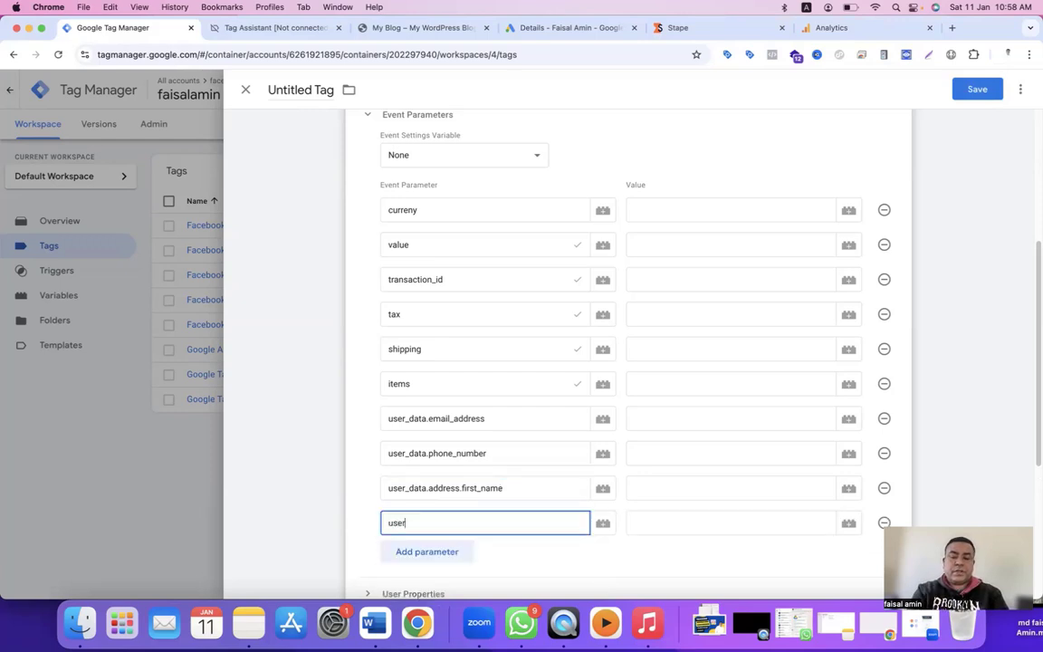
text(_data.address.)
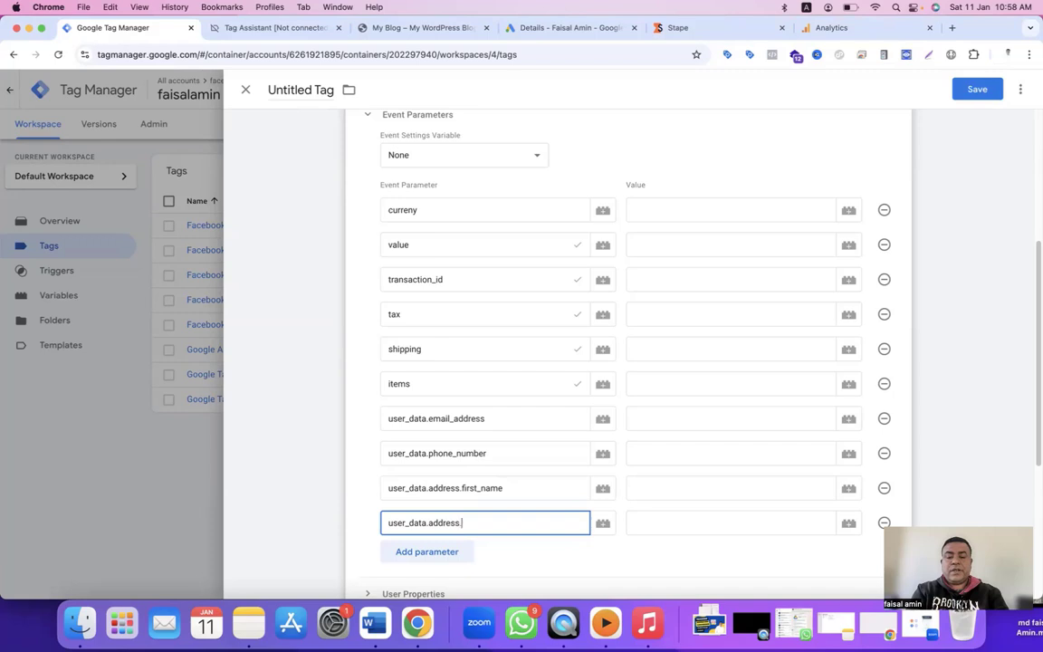
text(last_name)
click(447, 549)
text(user_data)
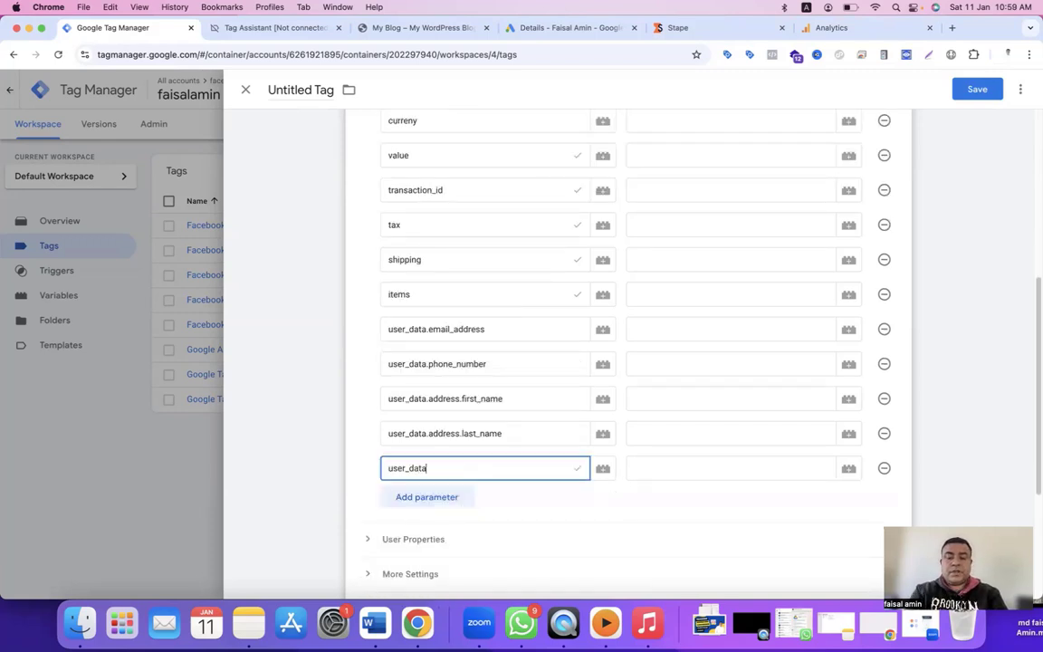
text(.address.city)
Add two more event parameters named user_data.address.country and user_data.address.region
click(426, 496)
text(user)
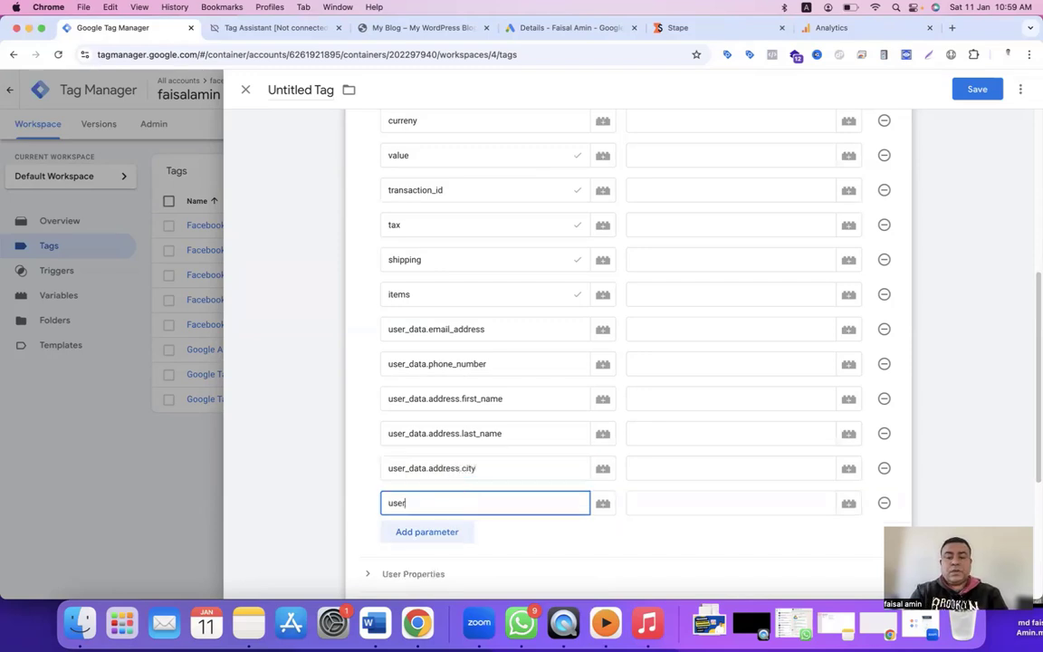
text(_data.)
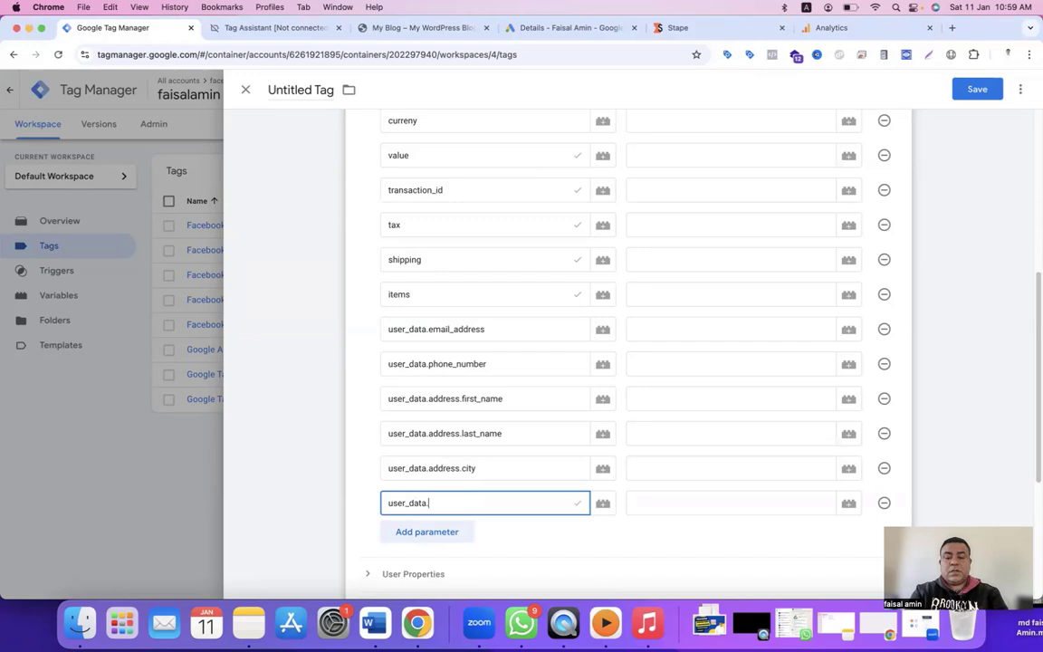
text(address.countr)
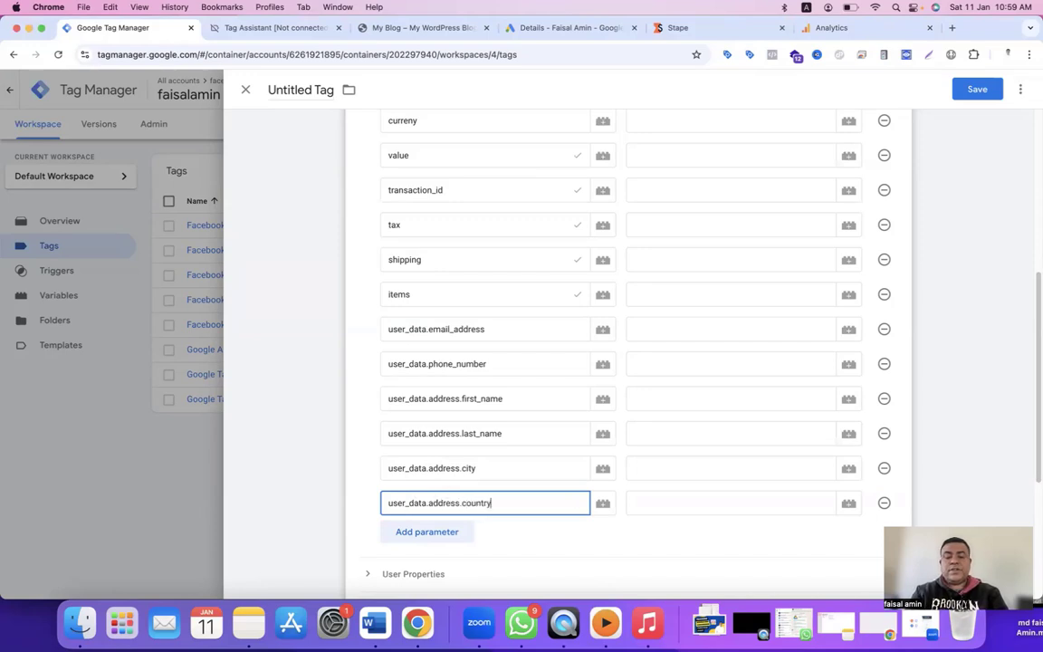
text(y)
click(453, 529)
text(user_dat)
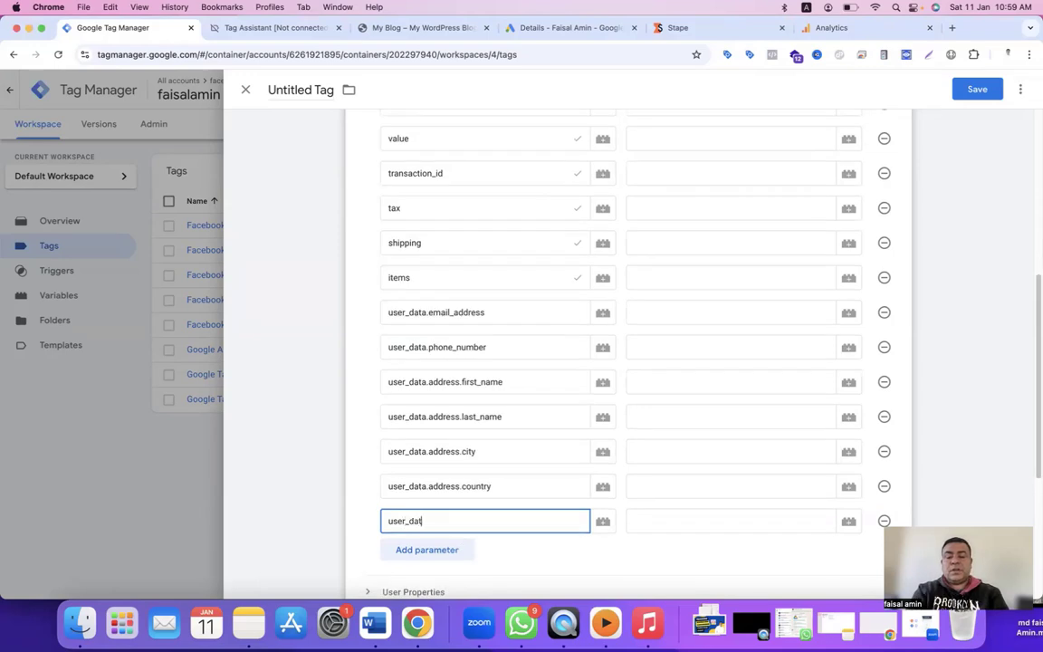
text(a.address)
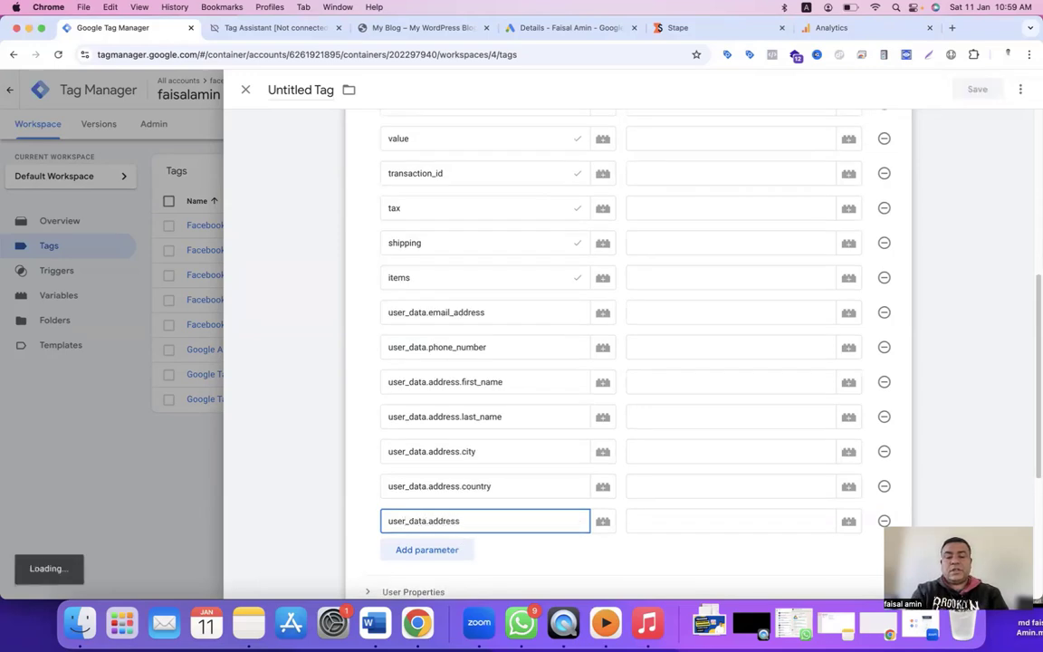
text(.region)
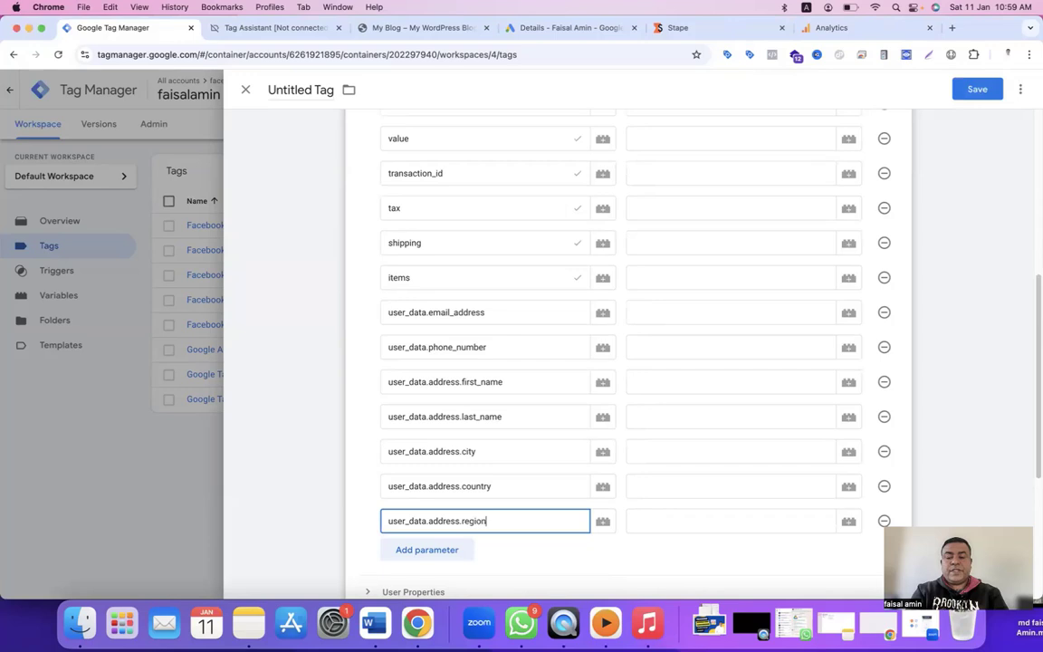
Add a final event parameter named user_data.address.postal_code
click(426, 550)
text(user_dat)
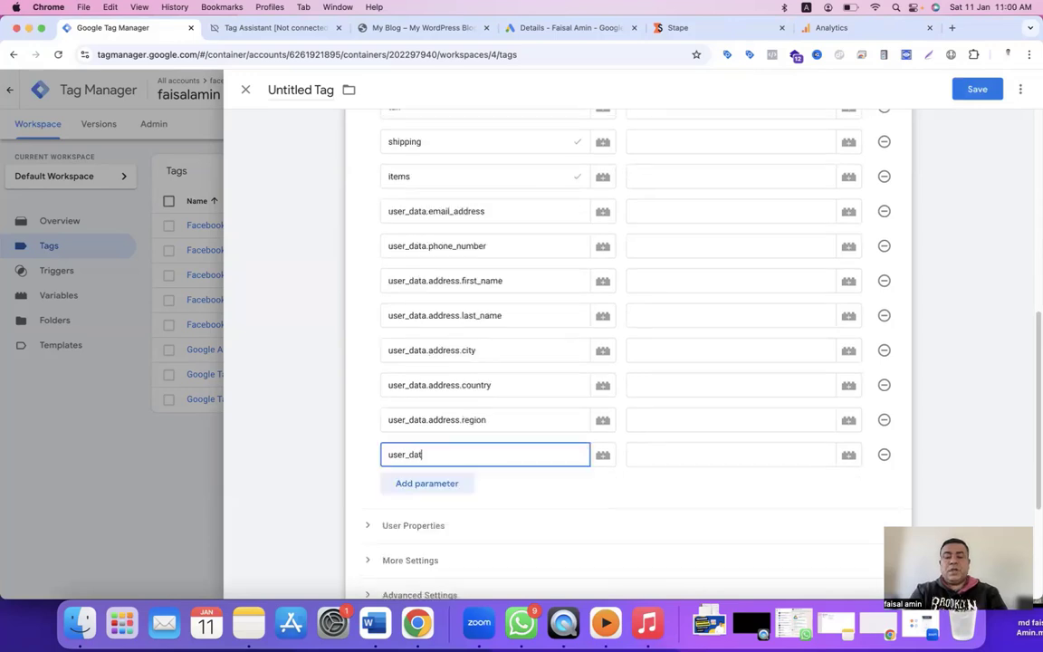
text(a.address)
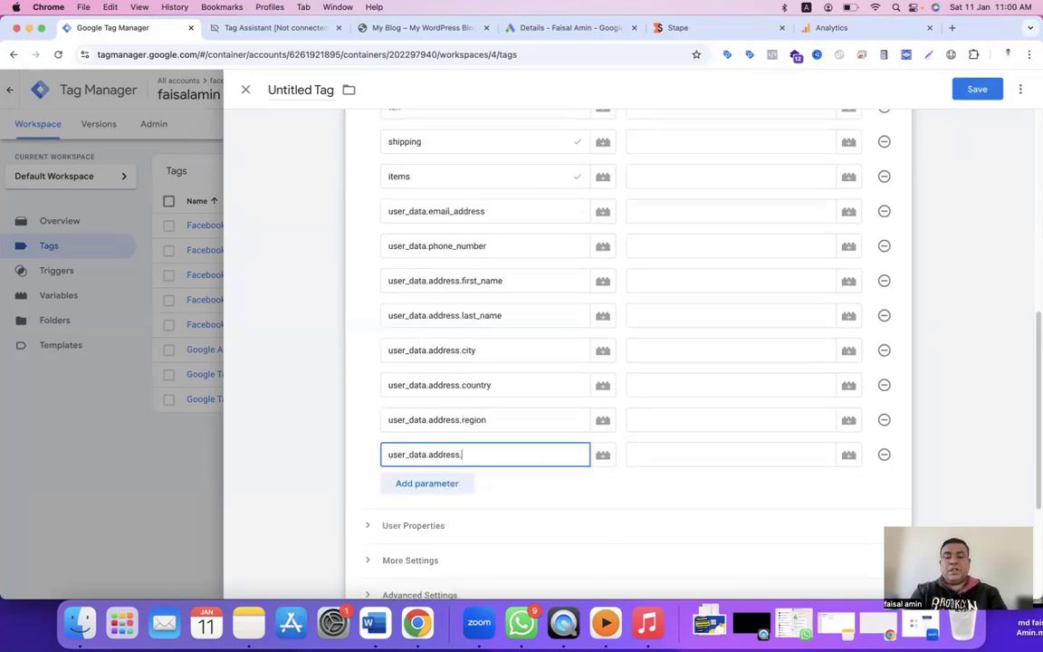
text(.postal_code)
scroll(527, 412, down, 1)
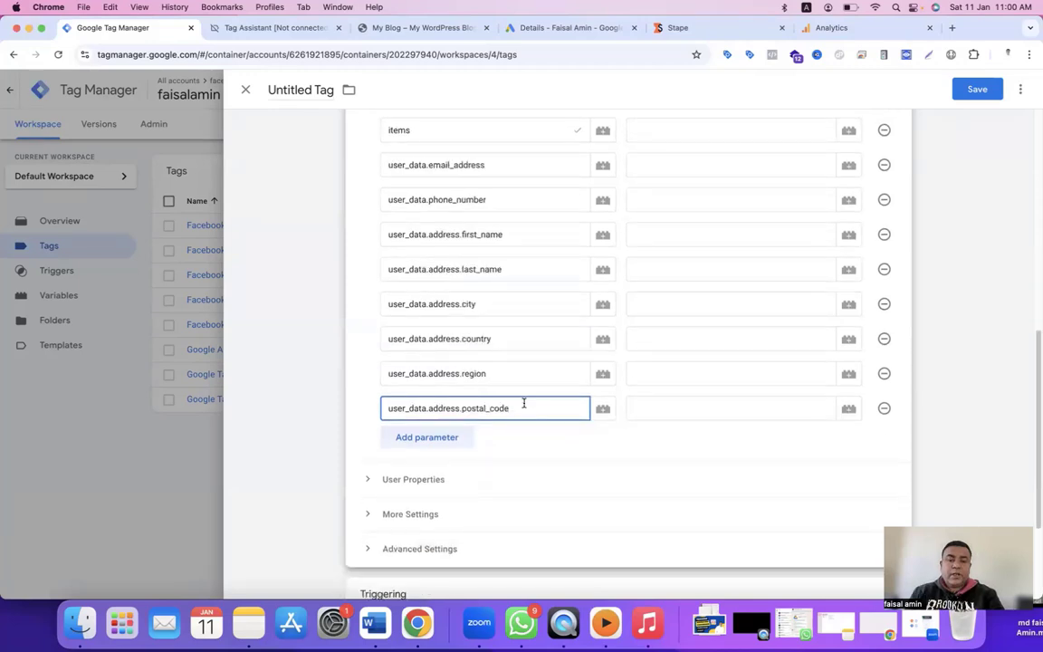
Assign the variables {{currency}}, {{value}} and {{dlv transection id}} to the curreny, value and transaction_id parameters
scroll(524, 403, up, 5)
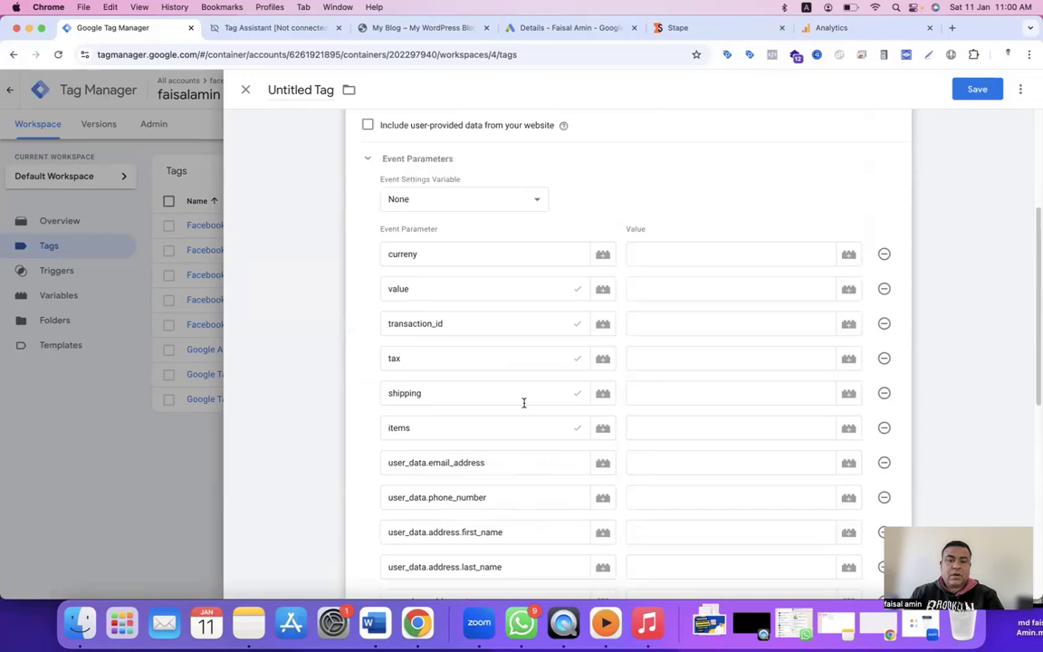
click(656, 247)
text({{cur)
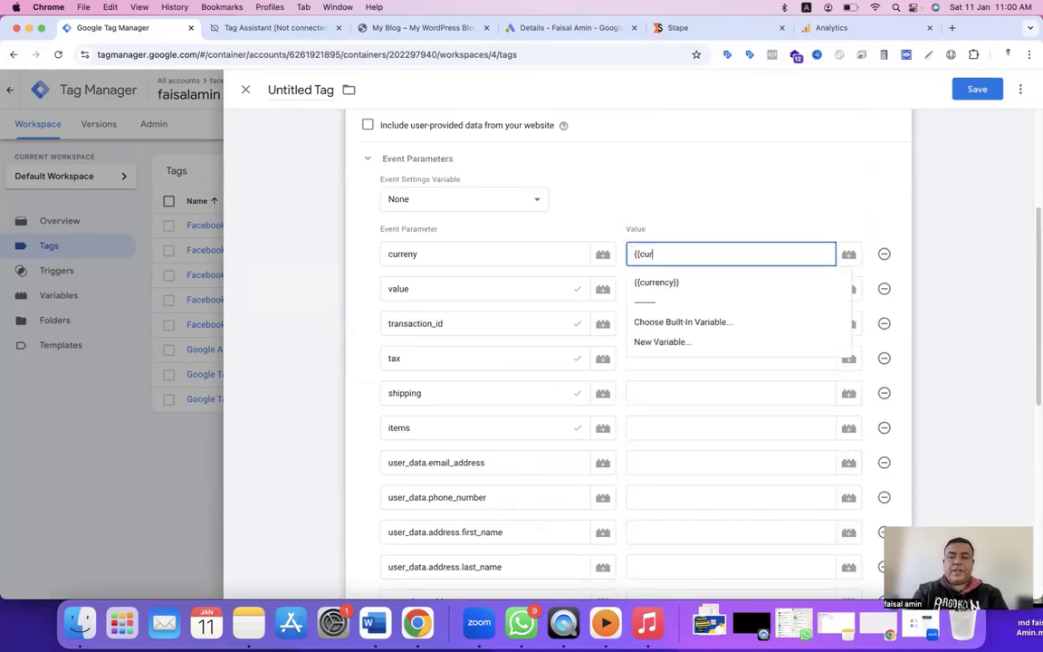
click(664, 283)
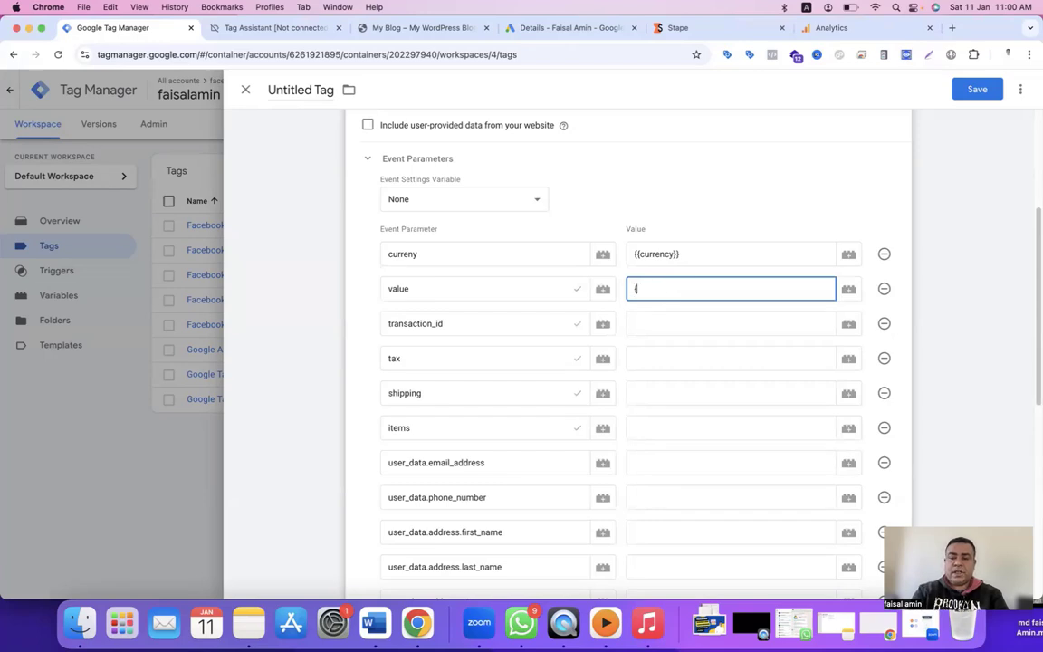
text({{value)
click(675, 317)
click(673, 324)
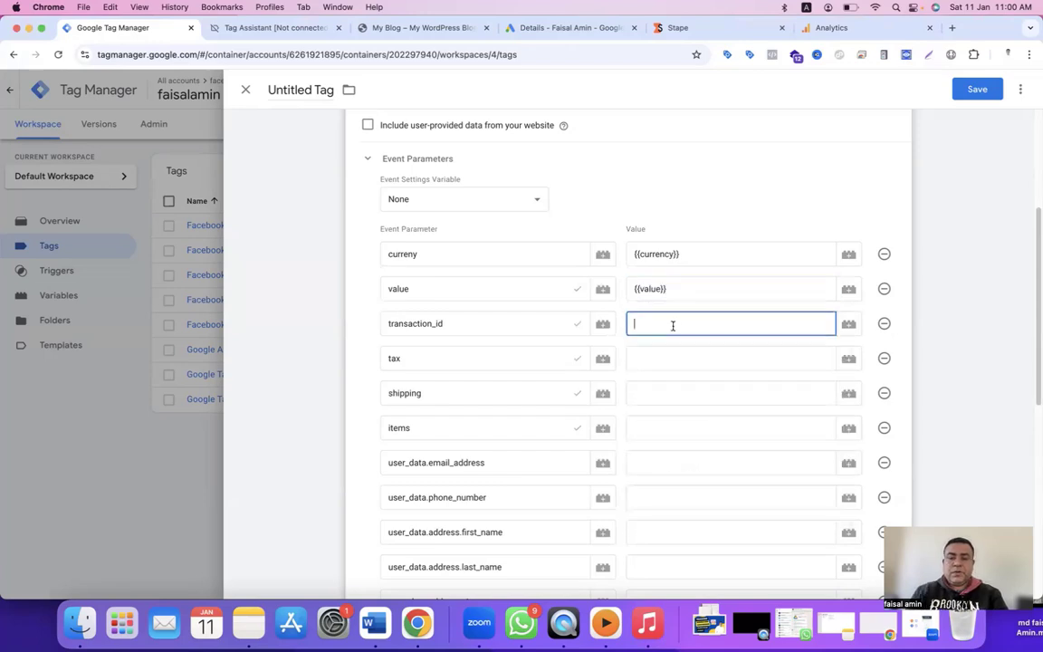
text({{tra)
click(696, 350)
click(670, 357)
text({{tax)
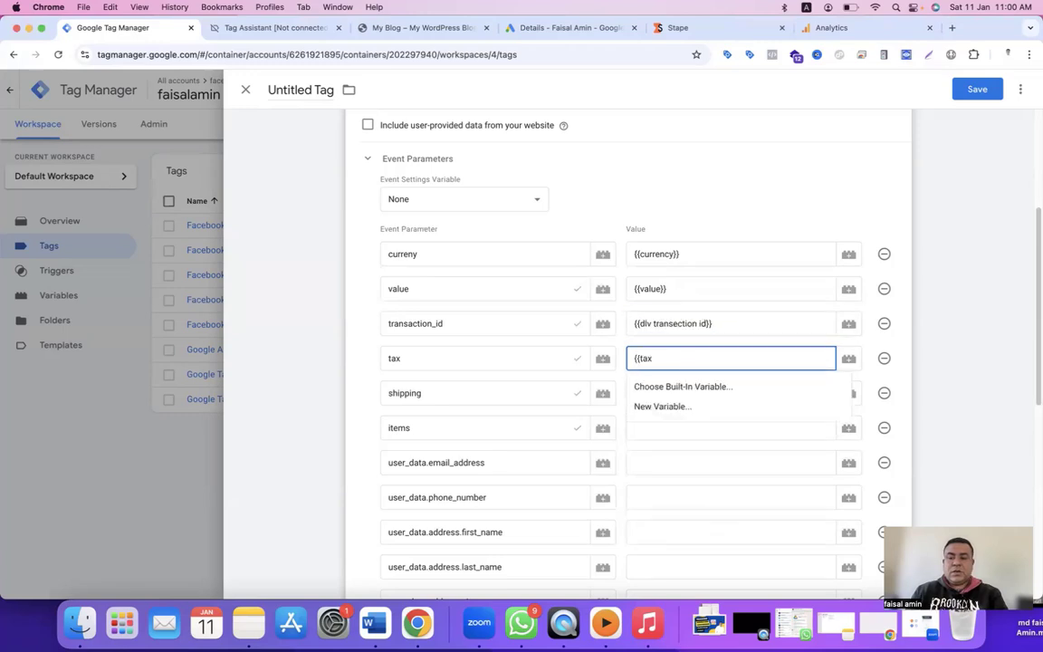
drag(669, 356, 619, 356)
key(BackSpace)
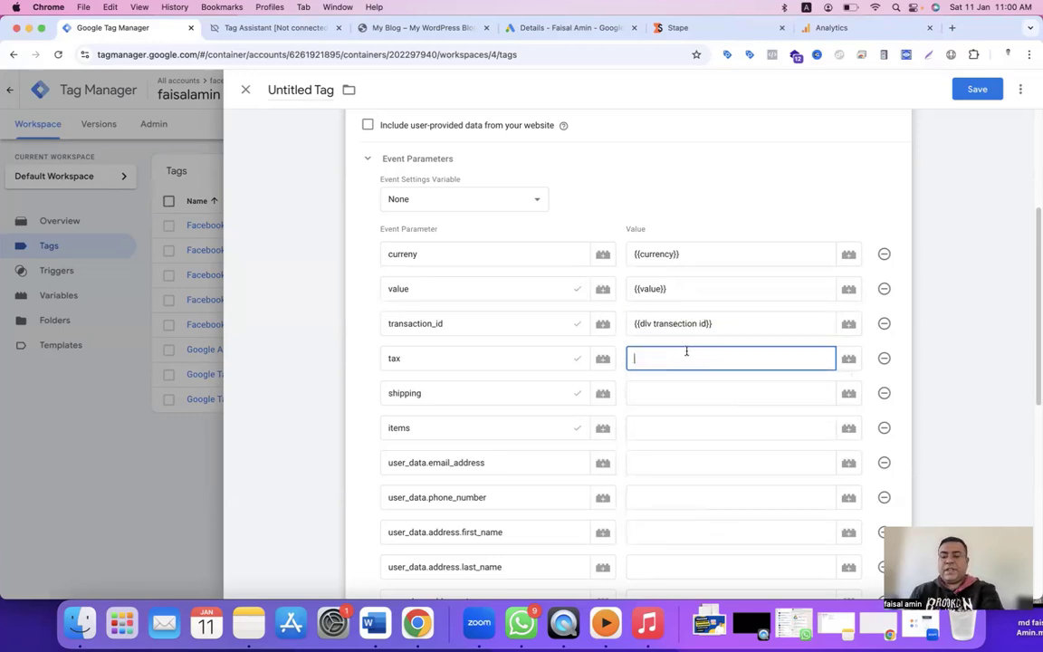
Start a new variable of type Data Layer Variable for the tax parameter's value
click(850, 359)
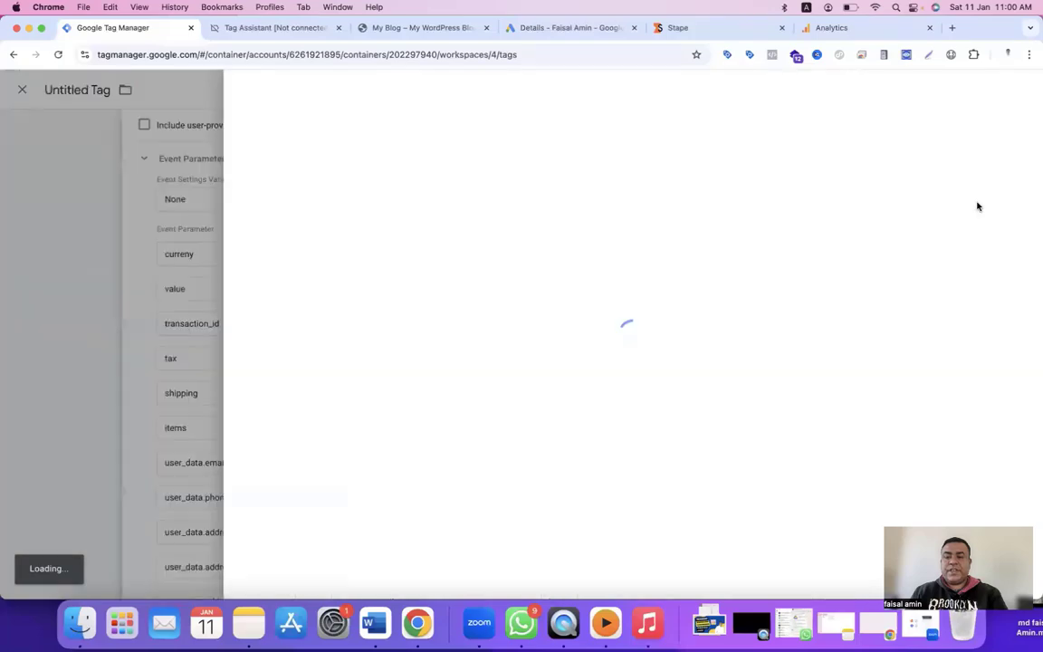
click(1009, 94)
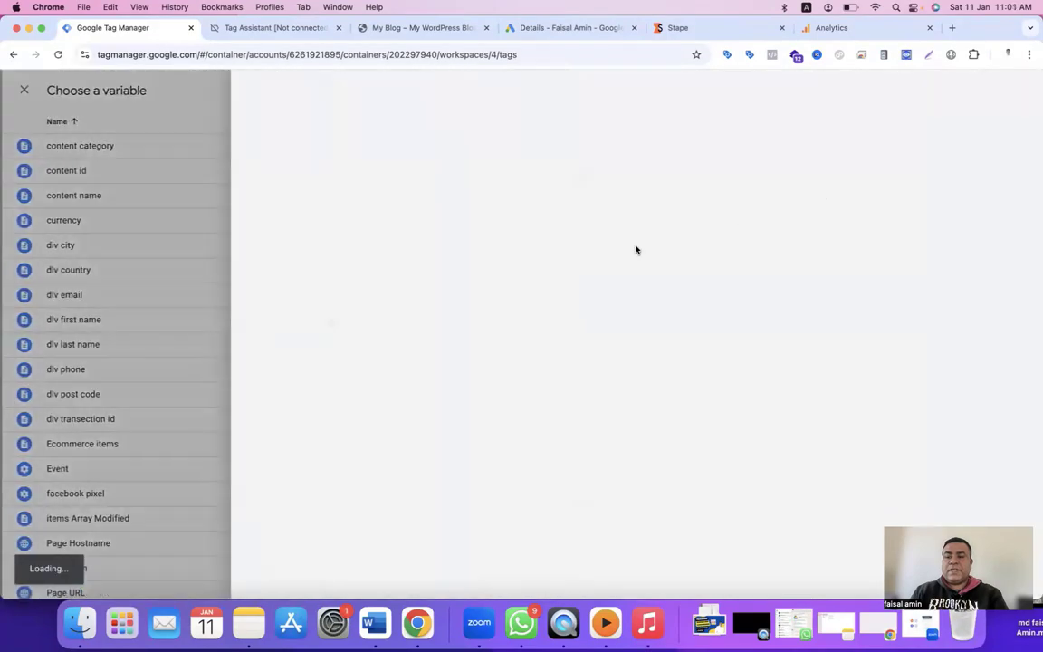
click(649, 222)
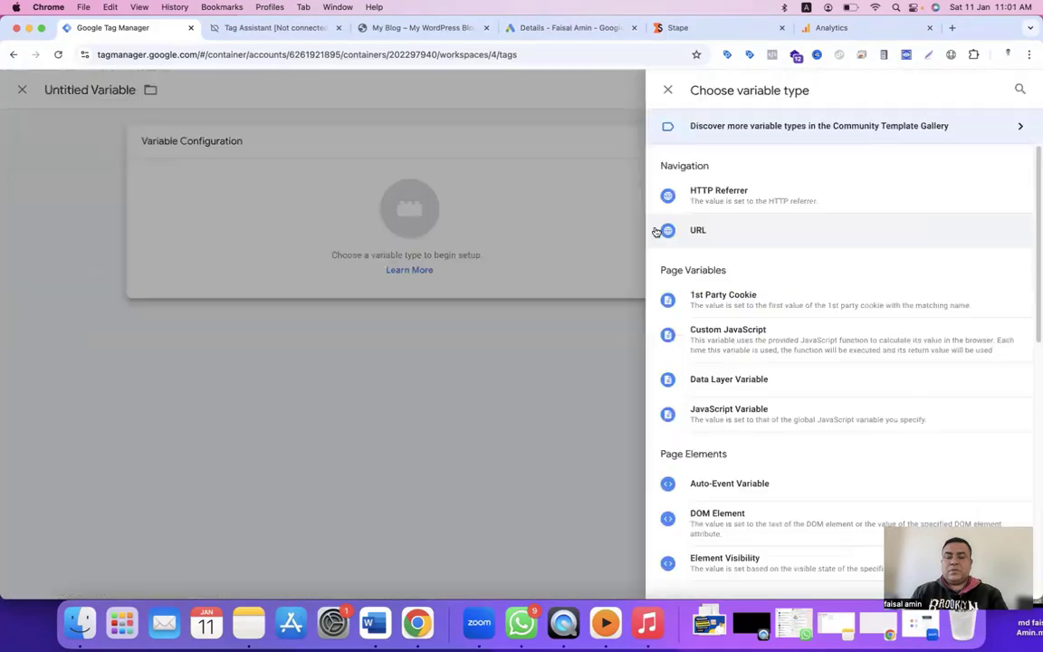
click(739, 389)
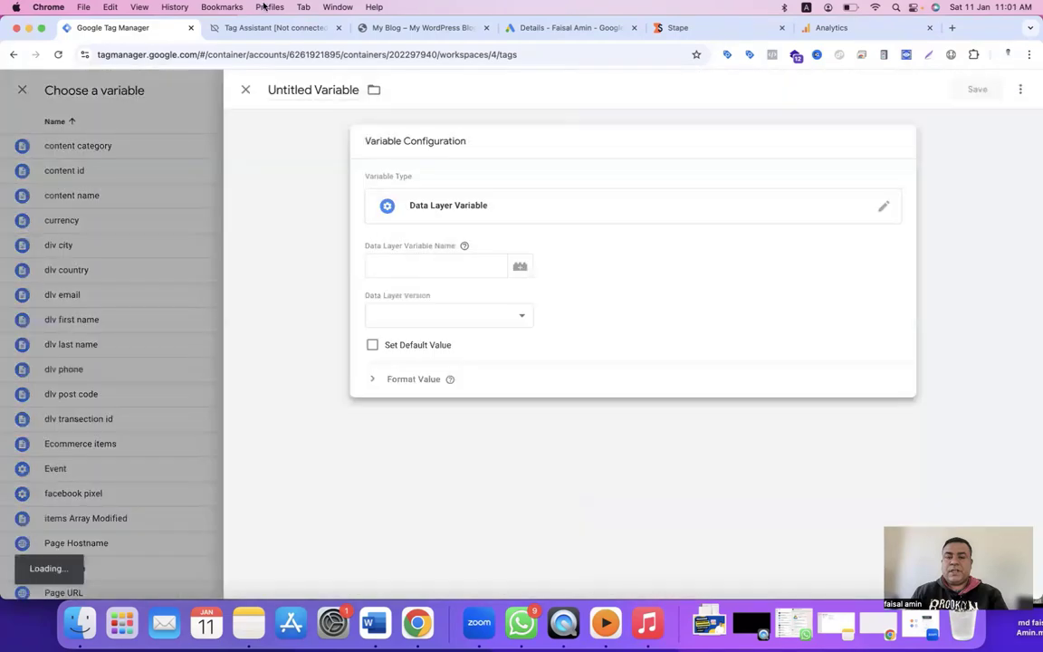
Check the tax key in Tag Assistant's purchase event, and save the Tag Manager variable as tax with data layer name ecommerce.tax
click(277, 28)
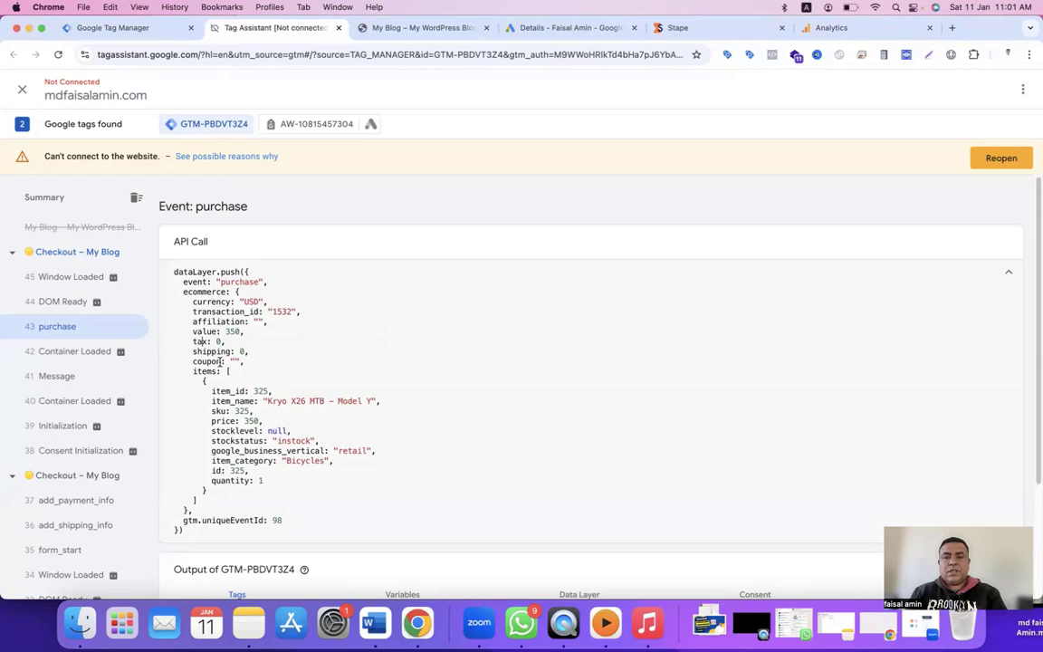
key(ctrl+shift+Tab)
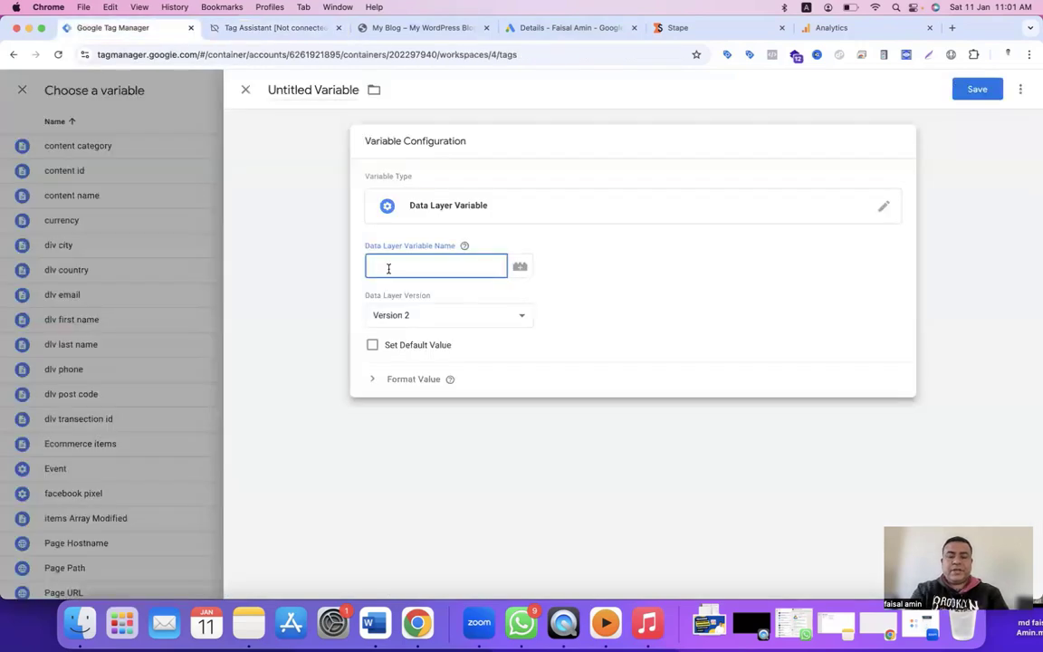
text(ecommerce)
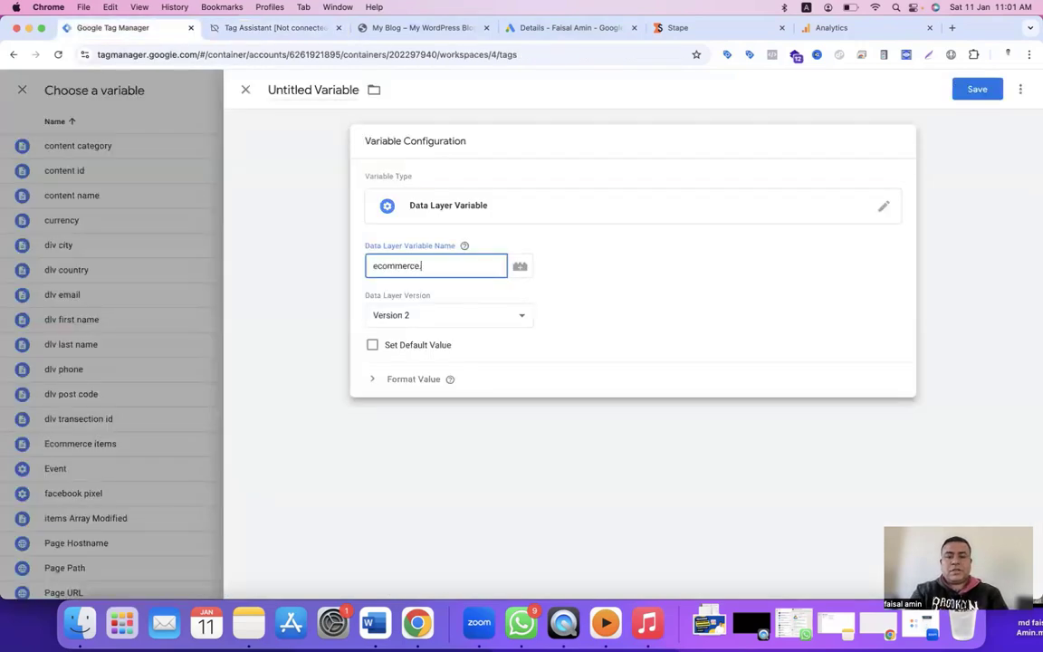
text(.tax)
click(299, 90)
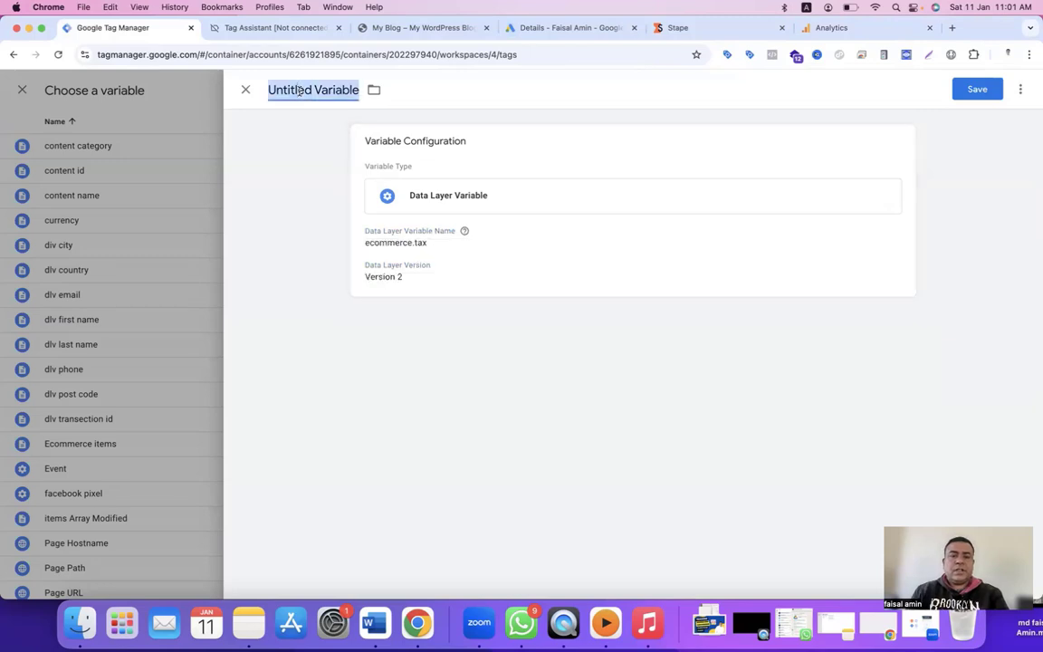
text(tax)
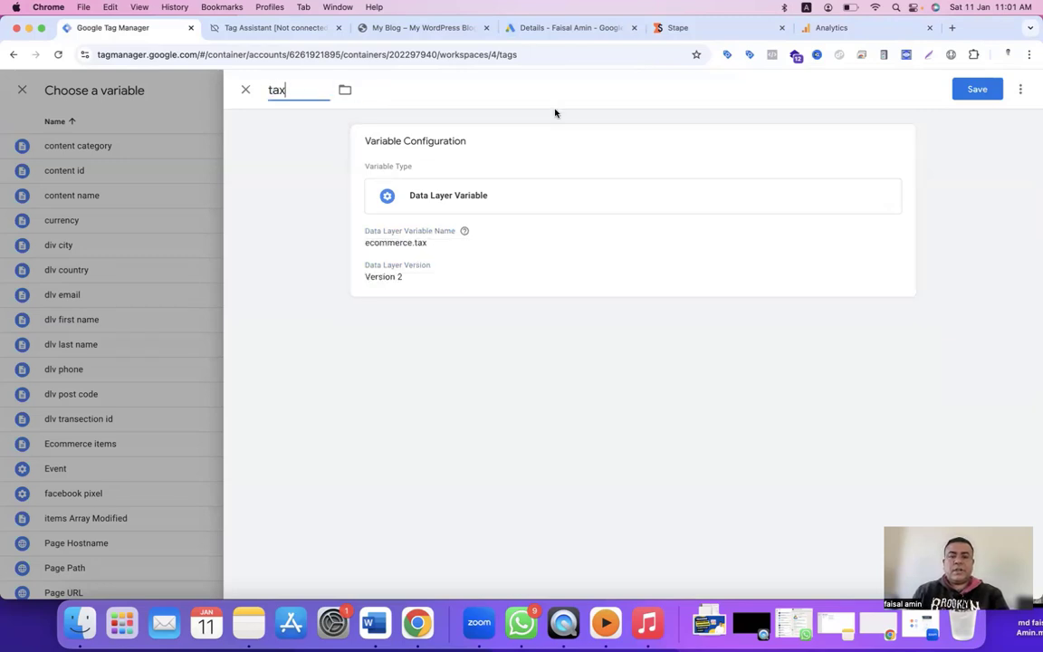
click(974, 90)
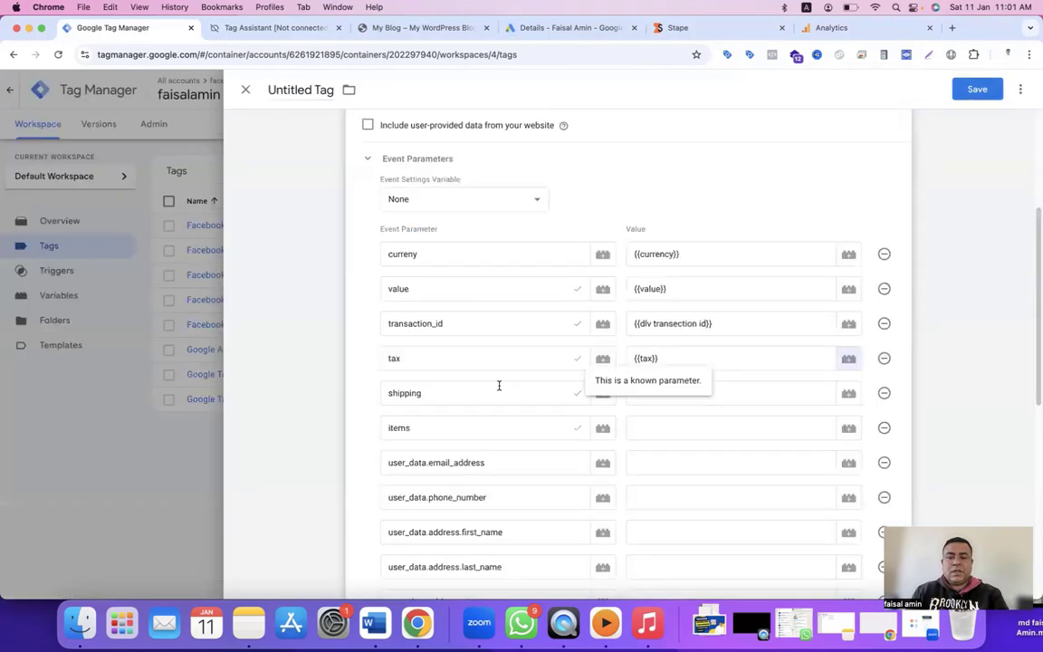
Create a Data Layer Variable named shipping that reads ecommerce.shipping as the shipping parameter's value
click(849, 393)
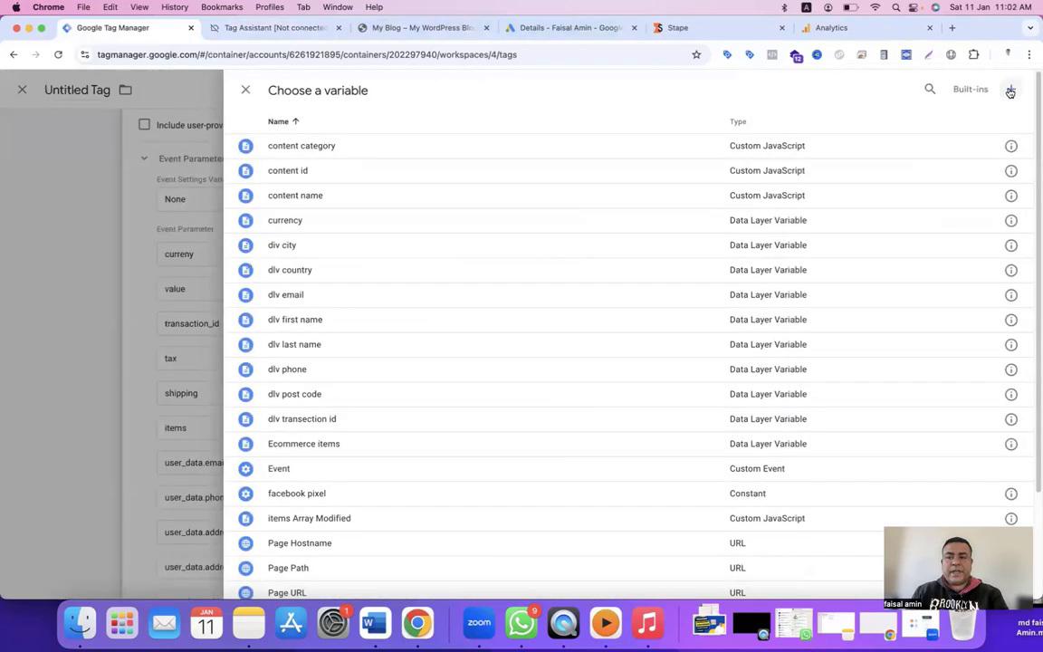
click(1008, 94)
click(700, 378)
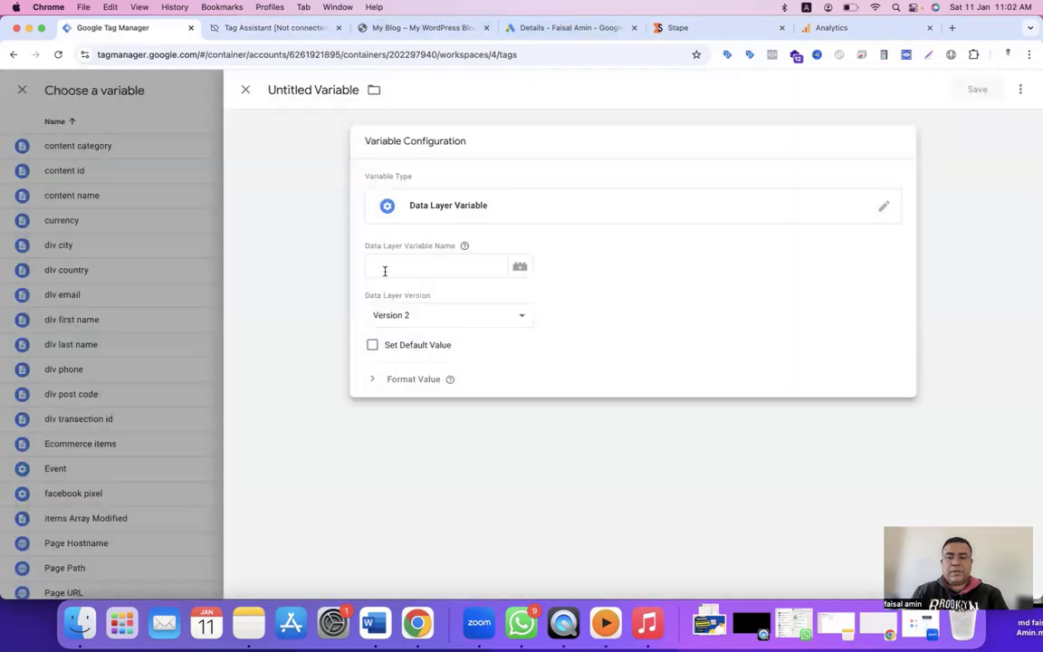
text(ecommerce.shipping)
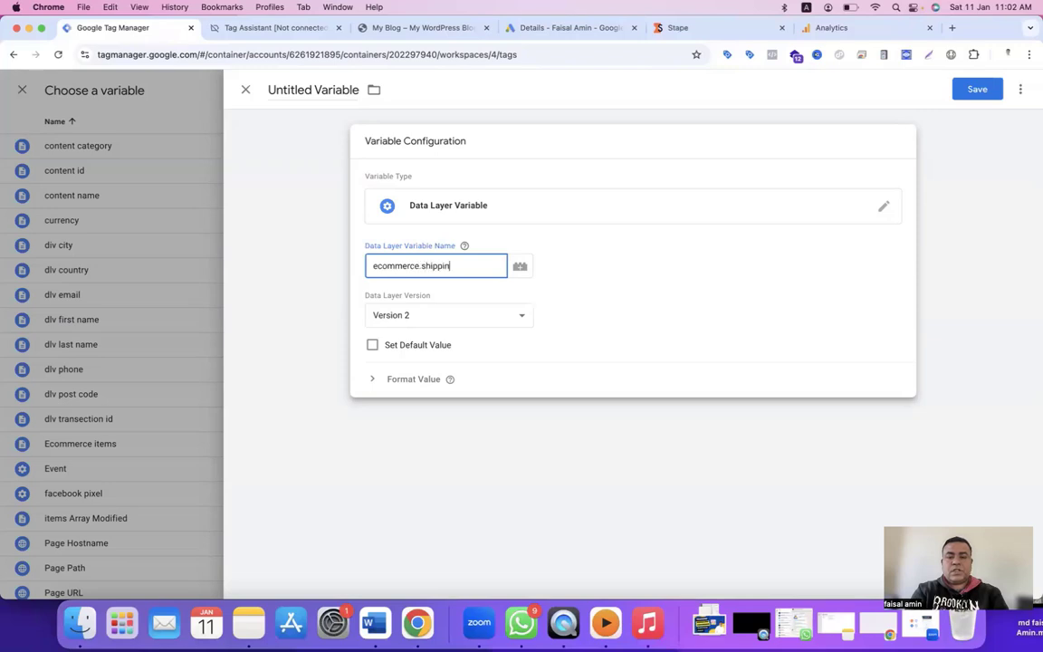
click(323, 90)
text(shipping)
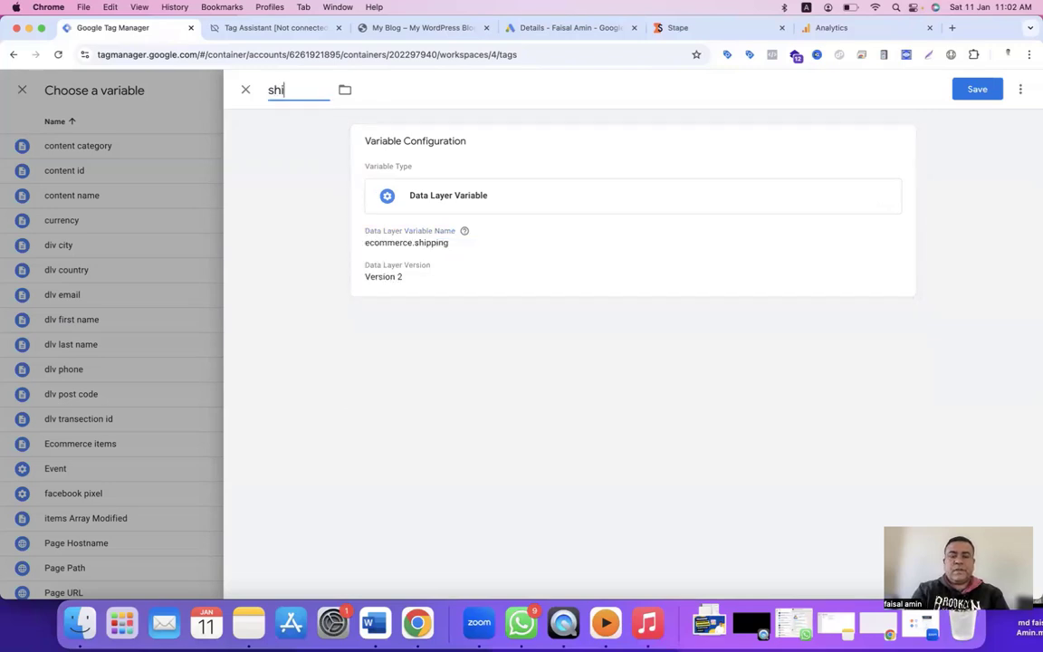
click(987, 93)
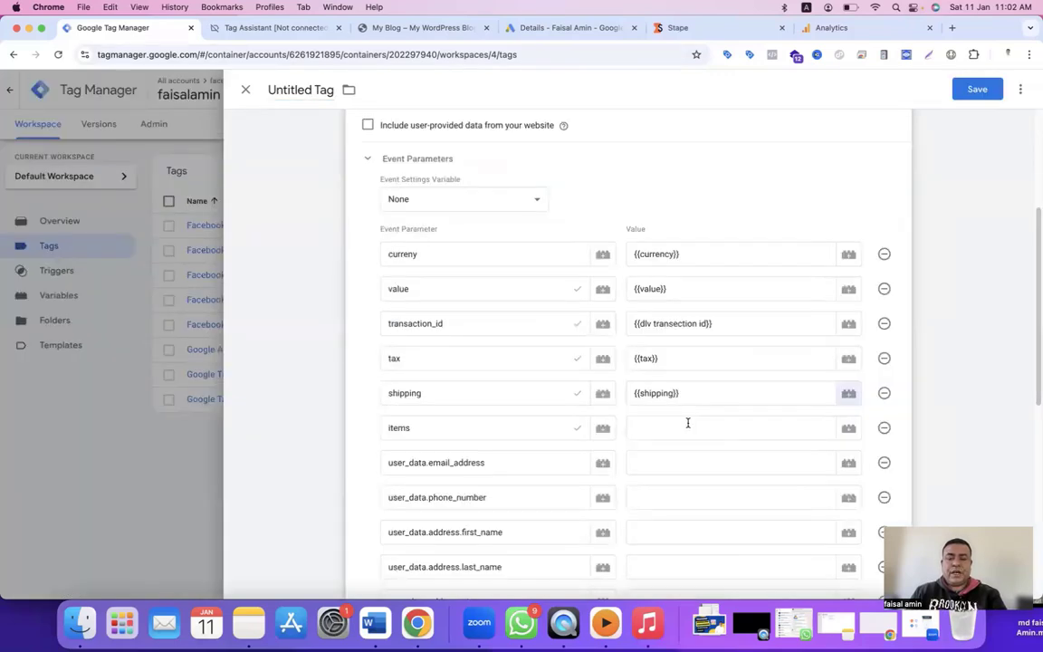
Start a new variable of type Custom JavaScript for the items parameter's value
click(847, 428)
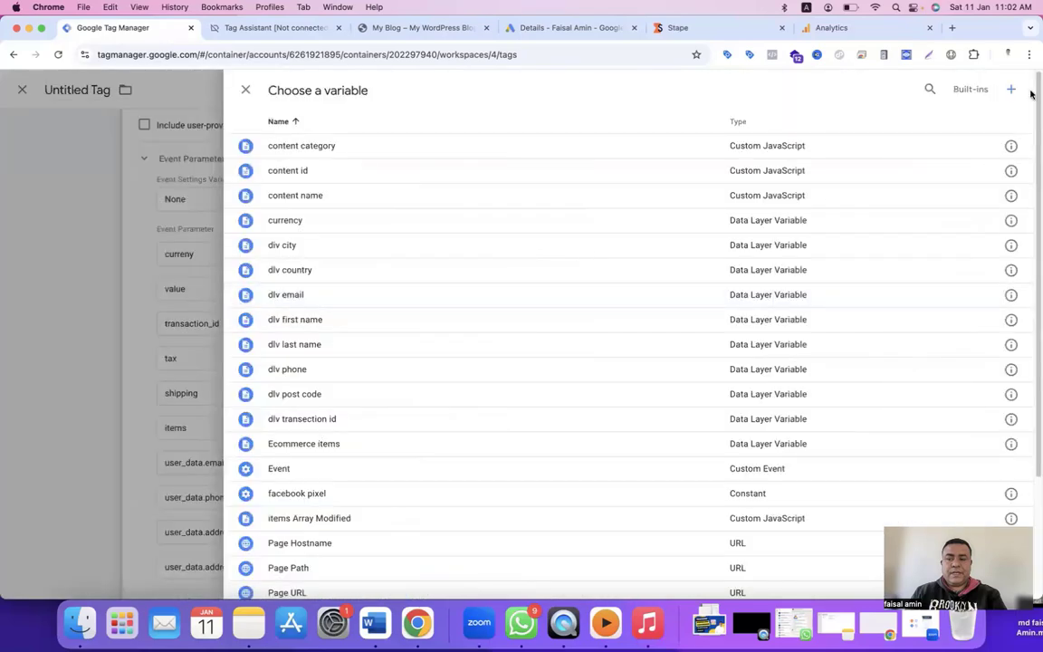
click(1011, 89)
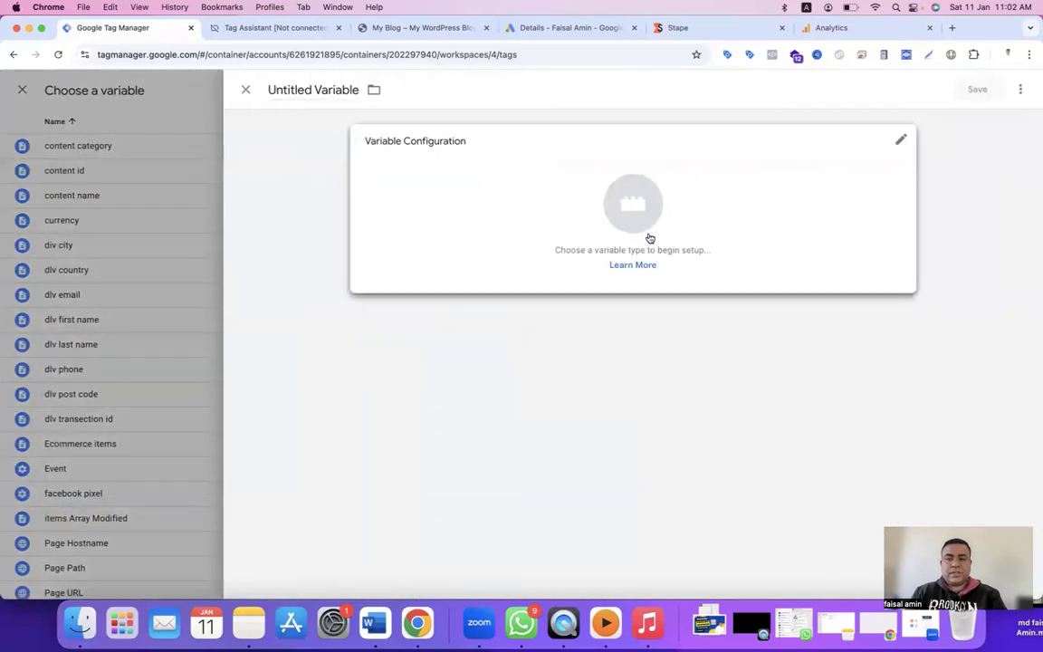
click(650, 238)
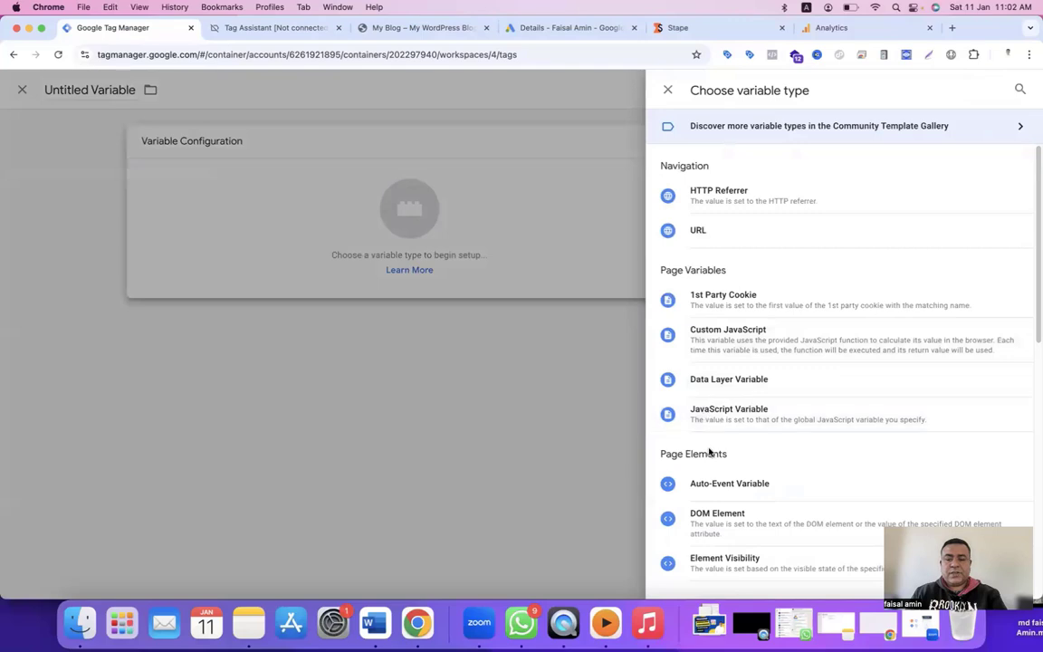
click(719, 345)
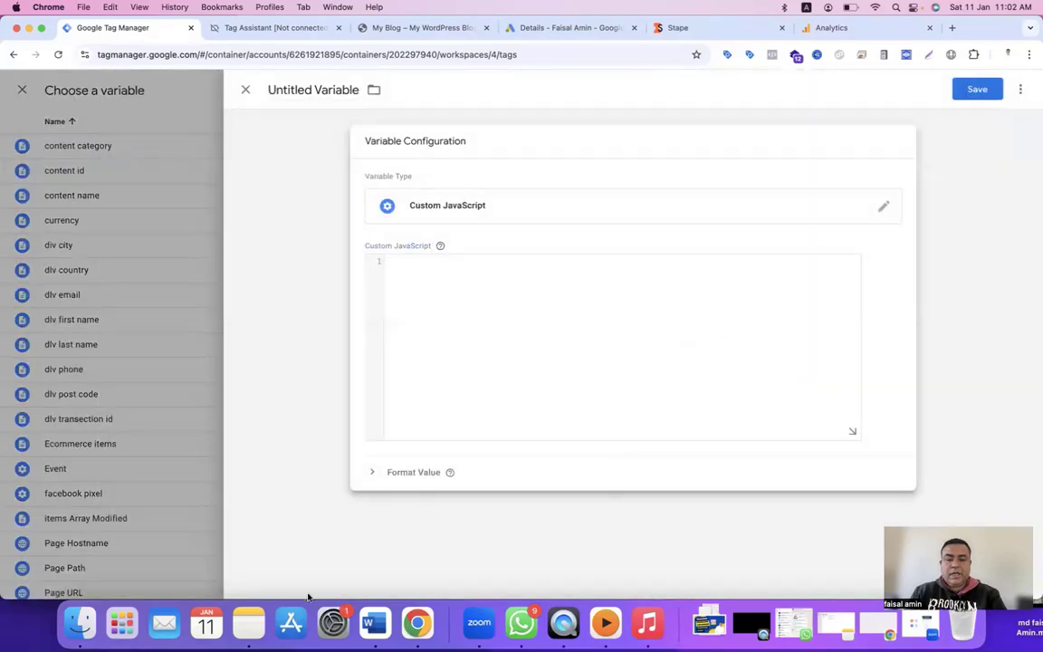
Review the items array script in Notes and compare it with the items entries of Tag Assistant's purchase event
click(249, 622)
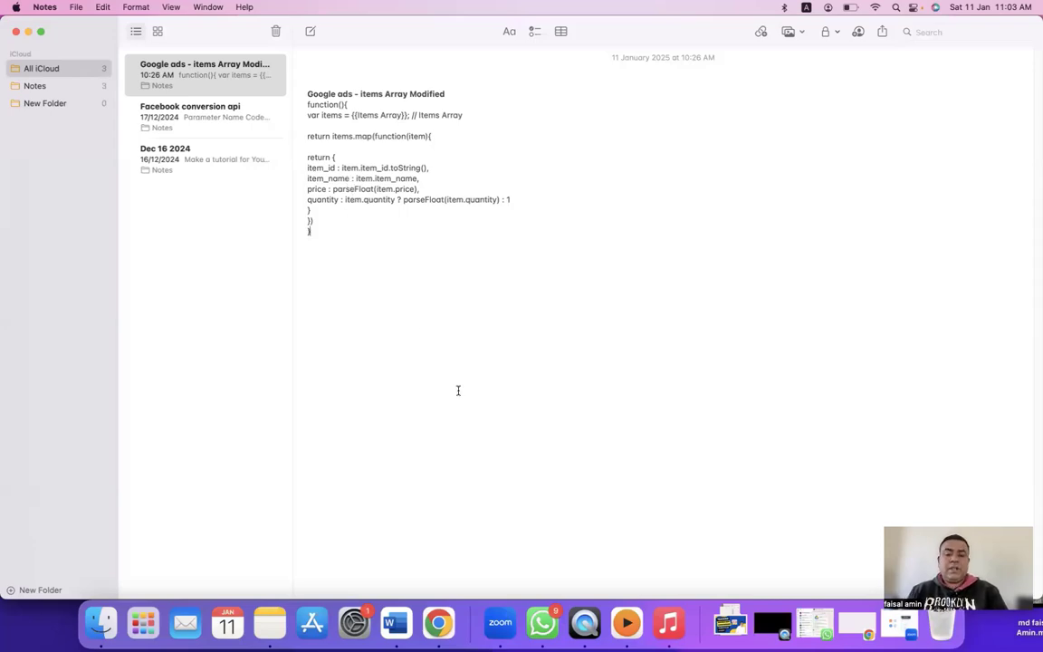
click(438, 623)
click(294, 29)
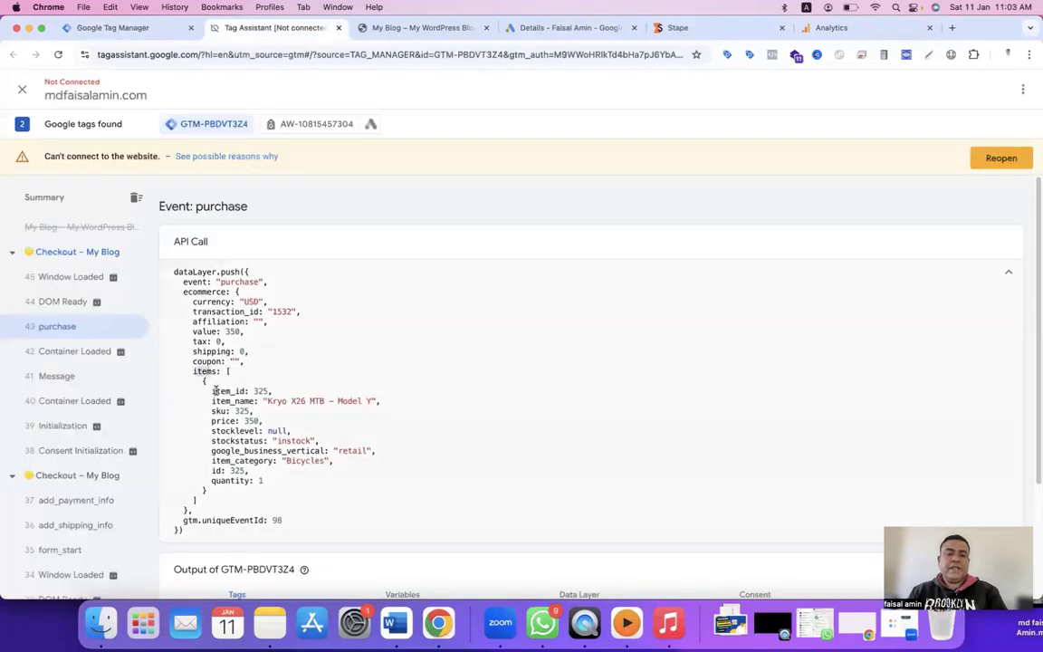
drag(178, 389, 258, 480)
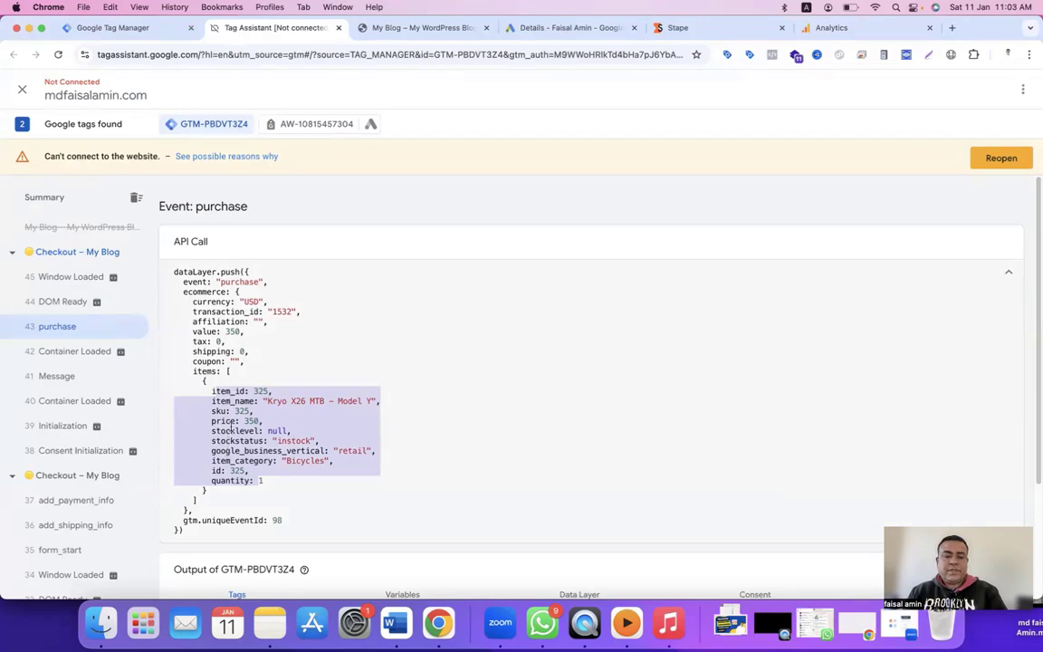
Copy the whole items-mapping function from the Notes entry and insert it as the Custom JavaScript variable's code in Tag Manager
key(super+Tab)
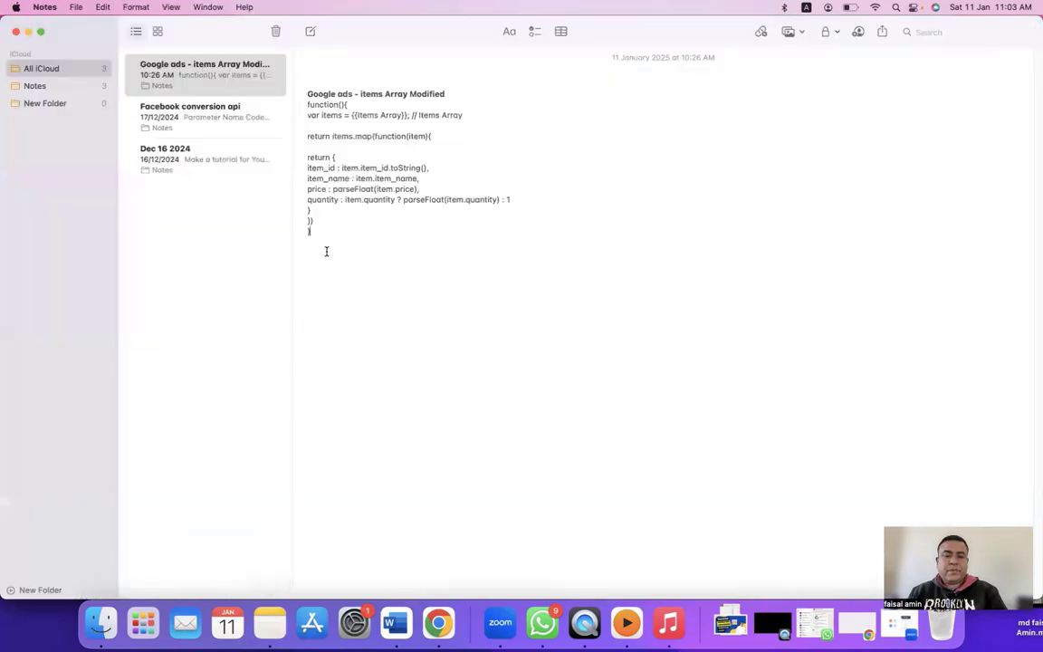
drag(317, 227, 305, 106)
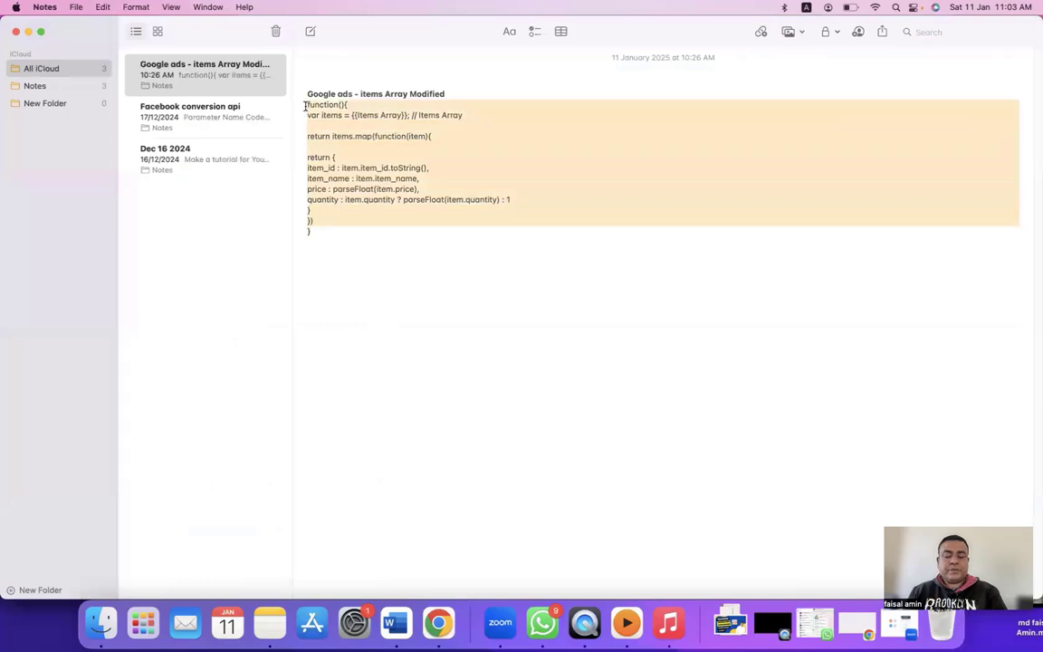
key(super+c)
key(super+Tab)
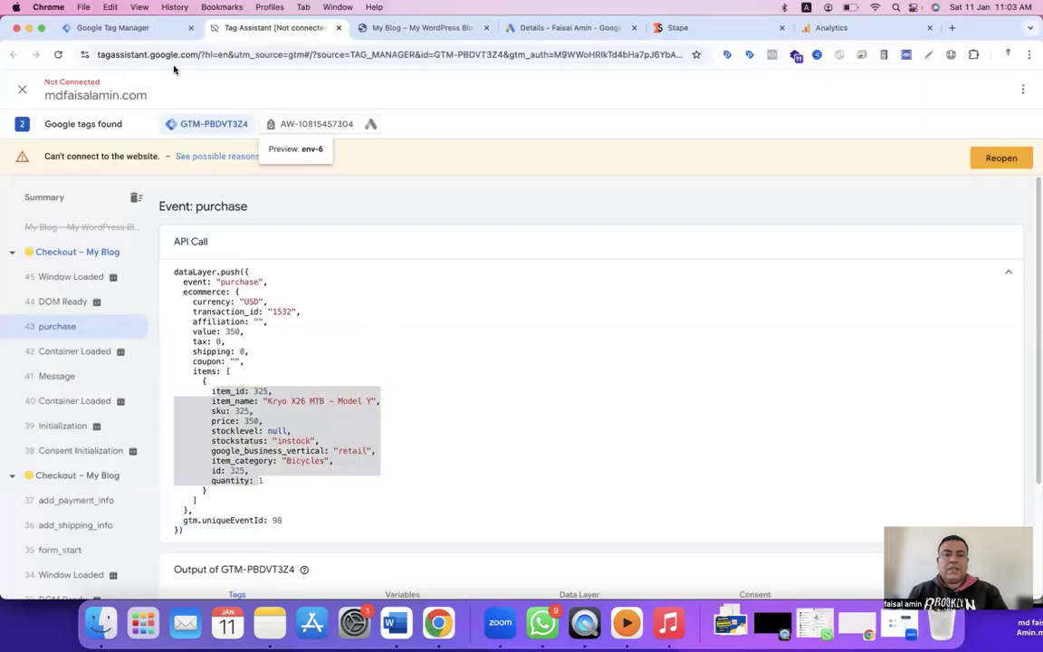
key(ctrl+shift+Tab)
key(super+v)
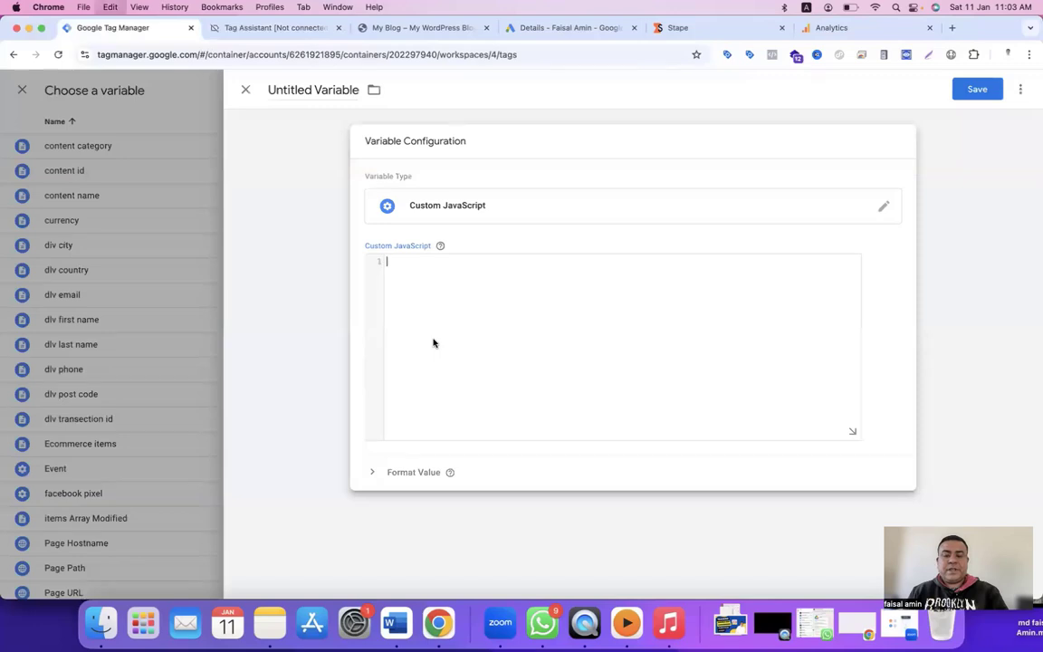
click(439, 261)
key(Return)
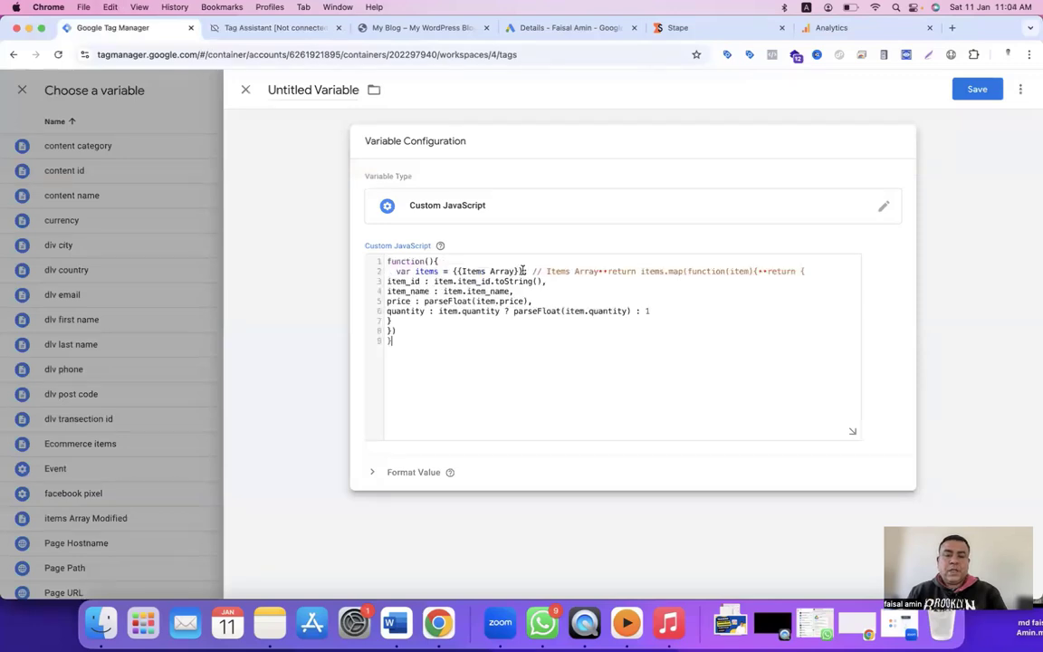
Replace the {{Items Array}} reference in the script with the {{Ecommerce items}} variable
drag(521, 271, 459, 270)
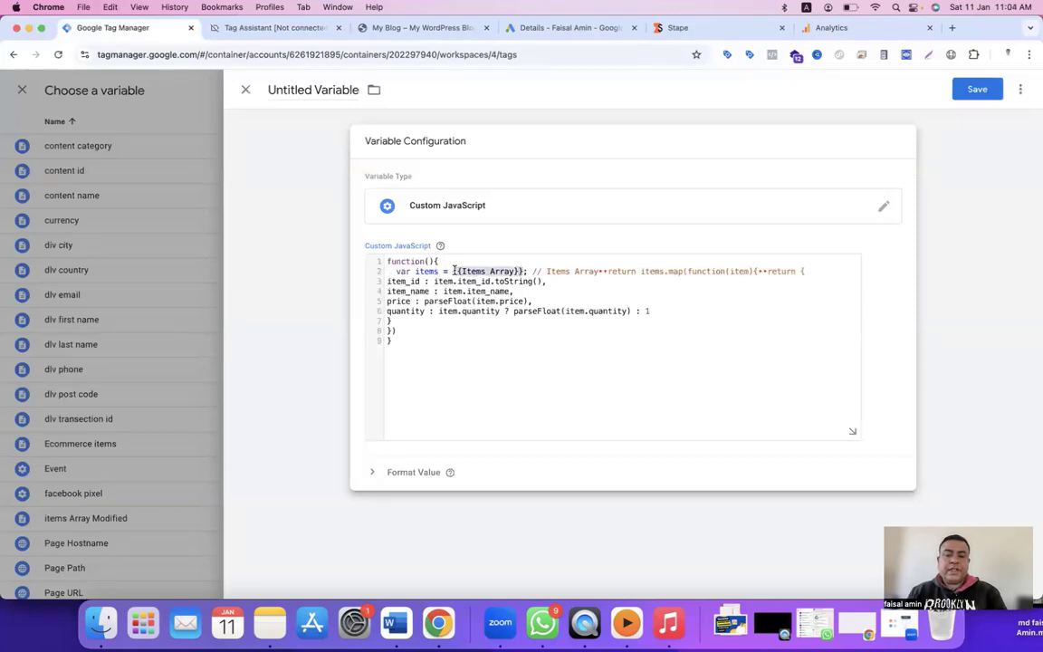
text({{ite)
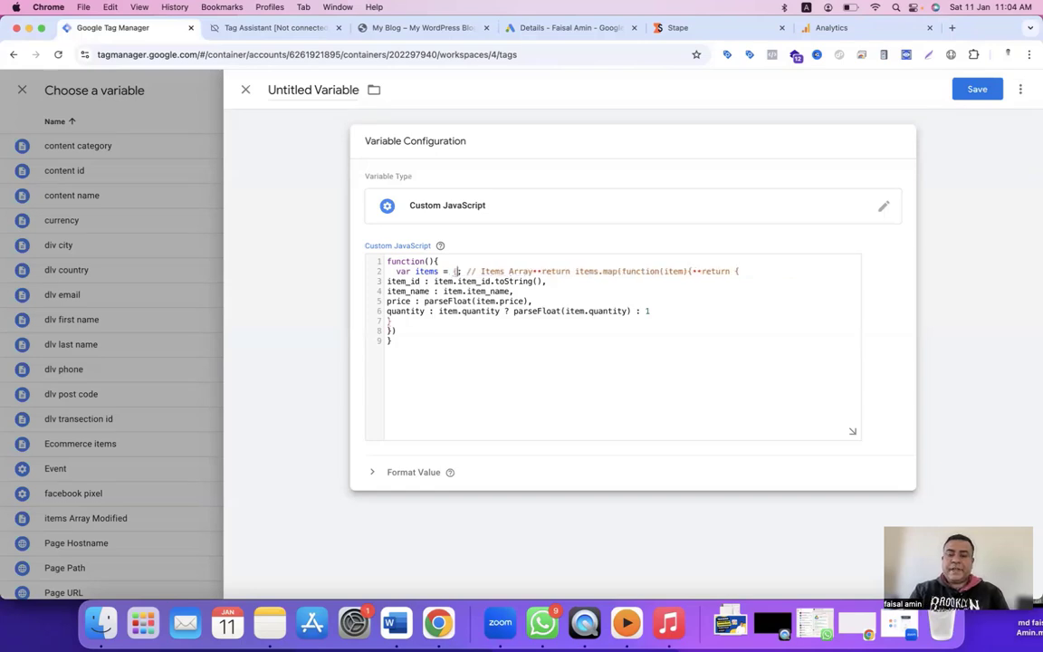
click(483, 288)
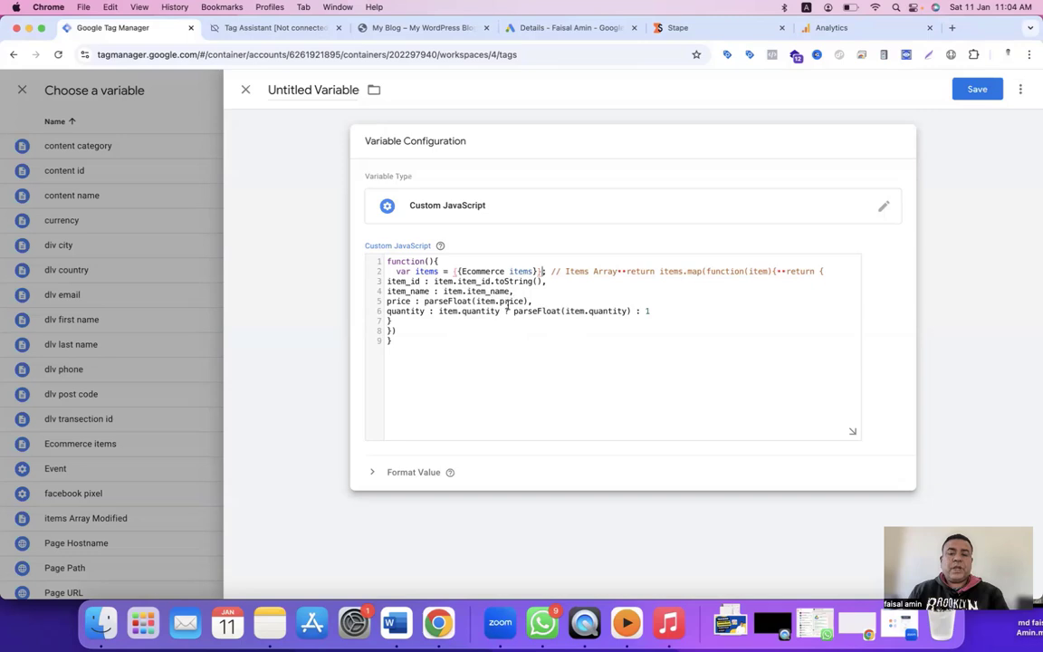
Name the variable cjs modified items array for ga4 and save it as the items parameter's value
click(309, 89)
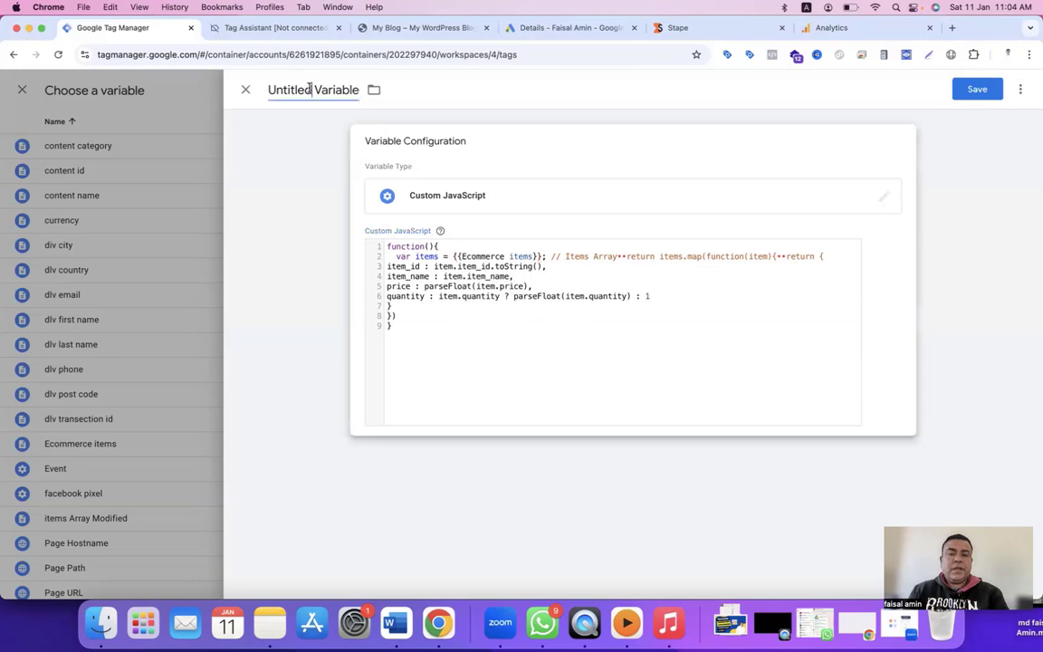
text(cjs)
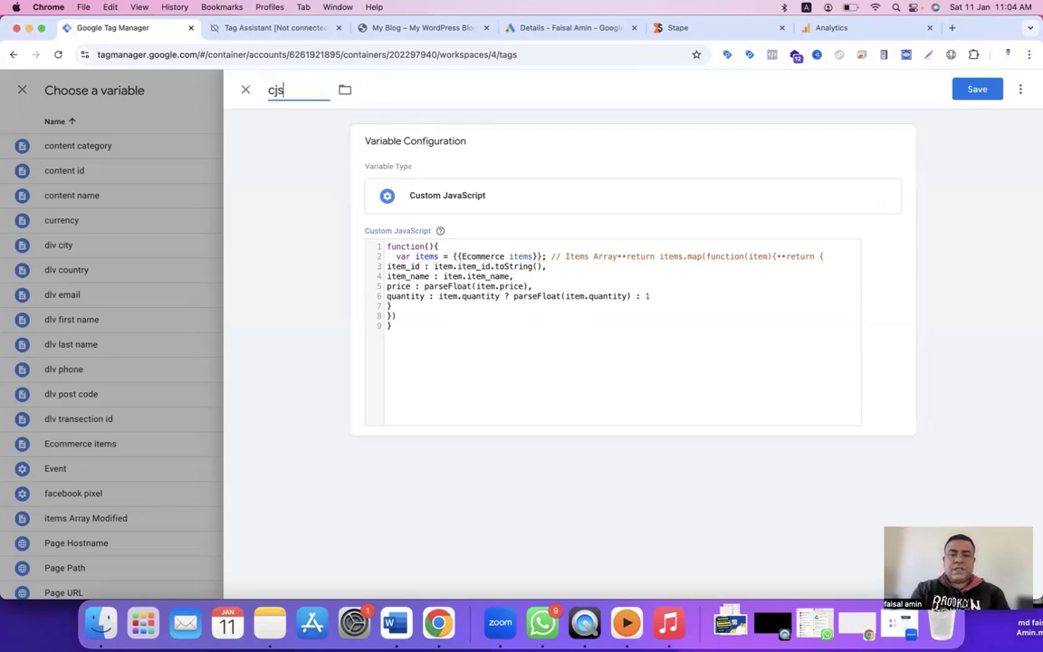
text( modifie)
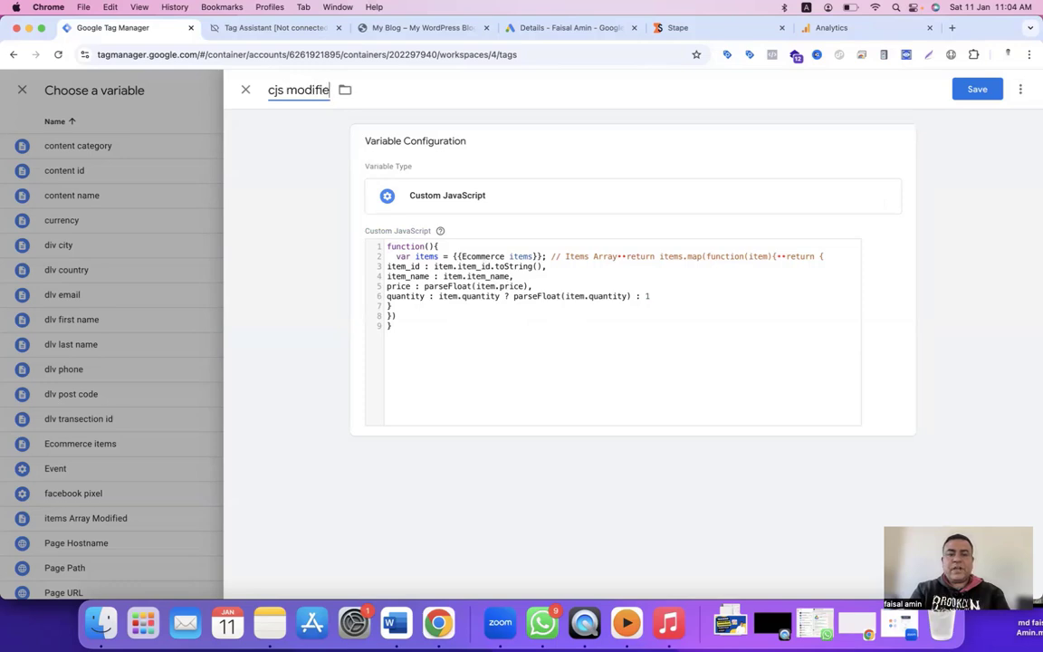
text(d items array)
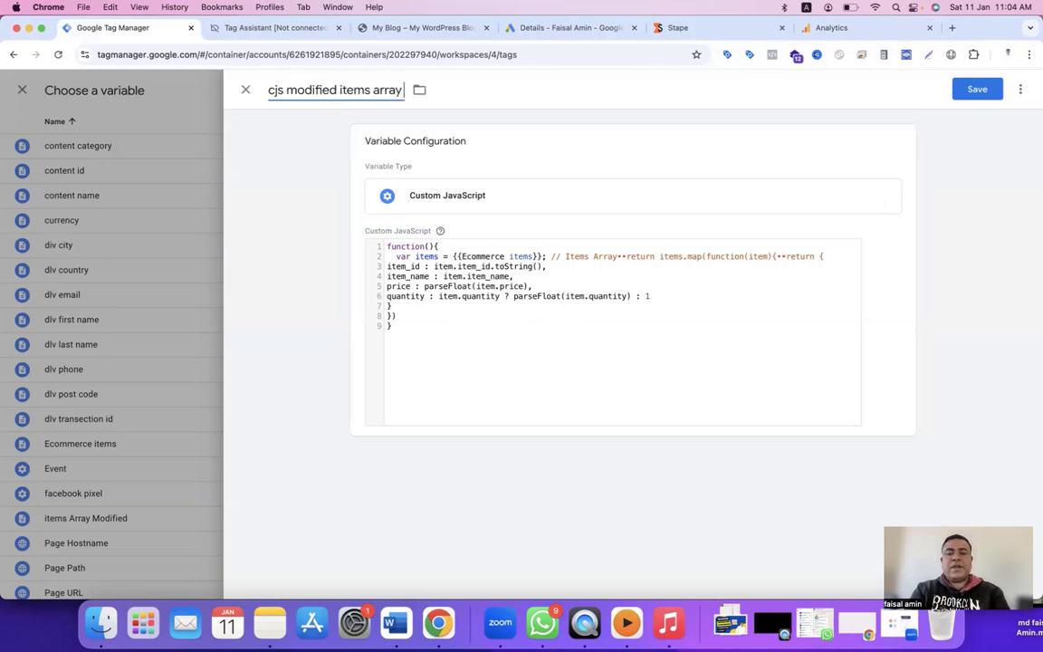
text( for fa)
key(BackSpace)
key(BackSpace)
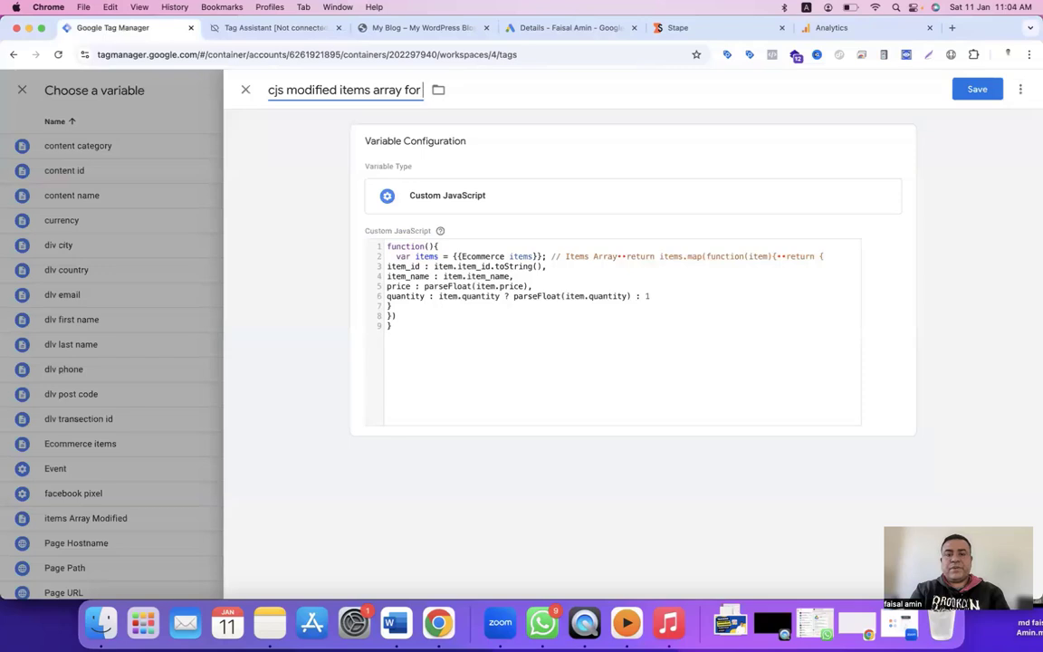
text(ga4)
click(977, 89)
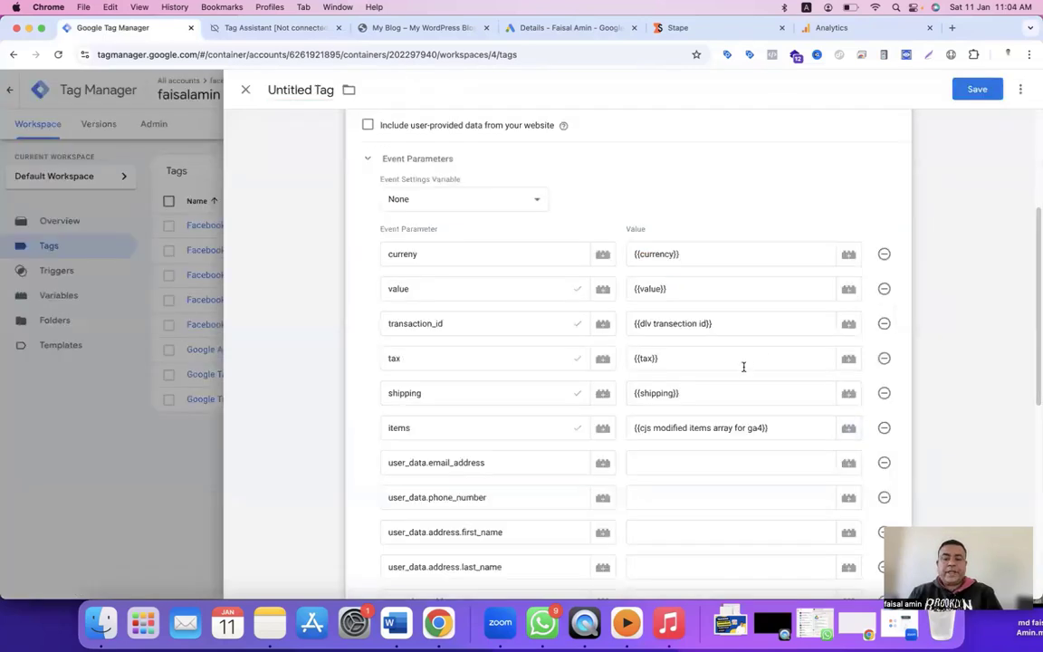
Assign {{dlv email}} to user_data.email_address and {{dlv phone}} to user_data.phone_number
click(722, 463)
text({{)
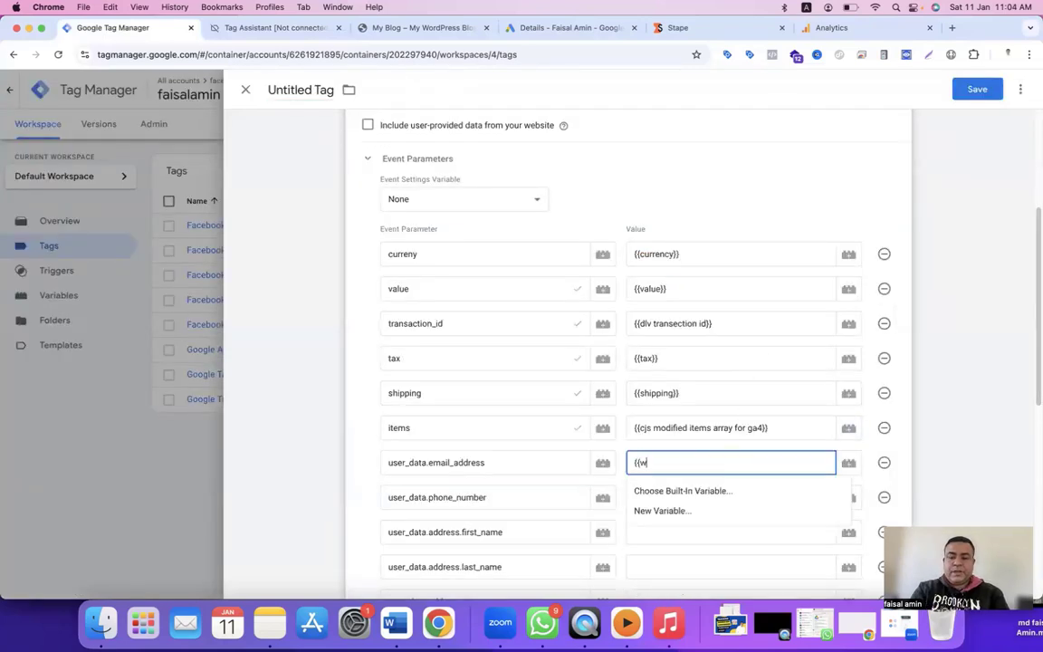
text(email)
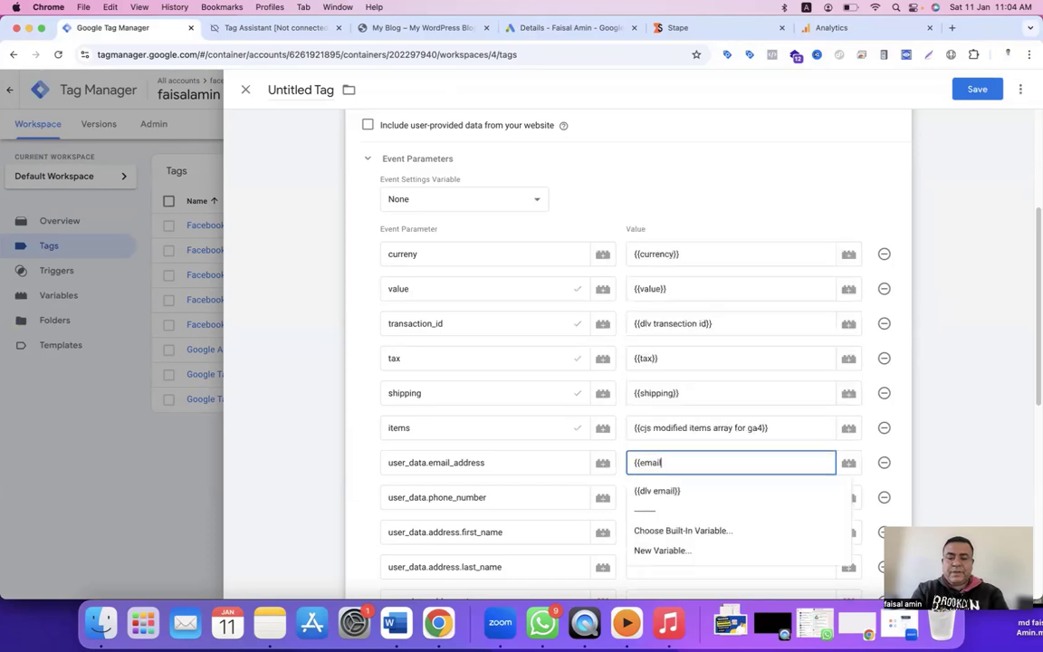
click(719, 489)
click(688, 495)
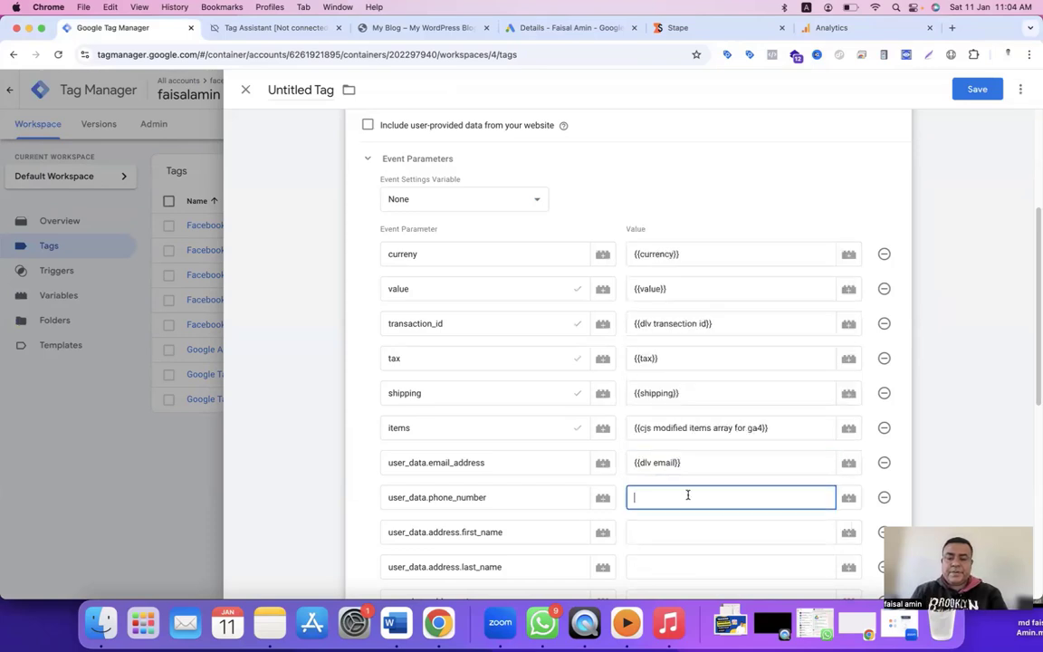
text({{phone)
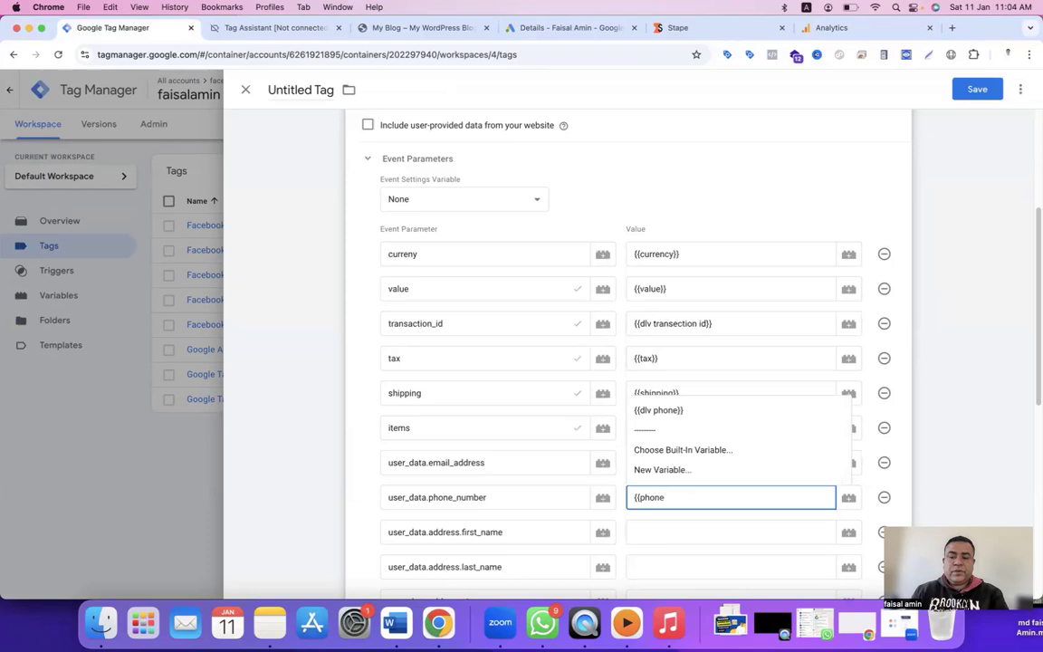
click(670, 411)
Assign {{dlv first name}} to user_data.address.first_name and {{dlv last name}} to user_data.address.last_name
click(662, 527)
text({{name)
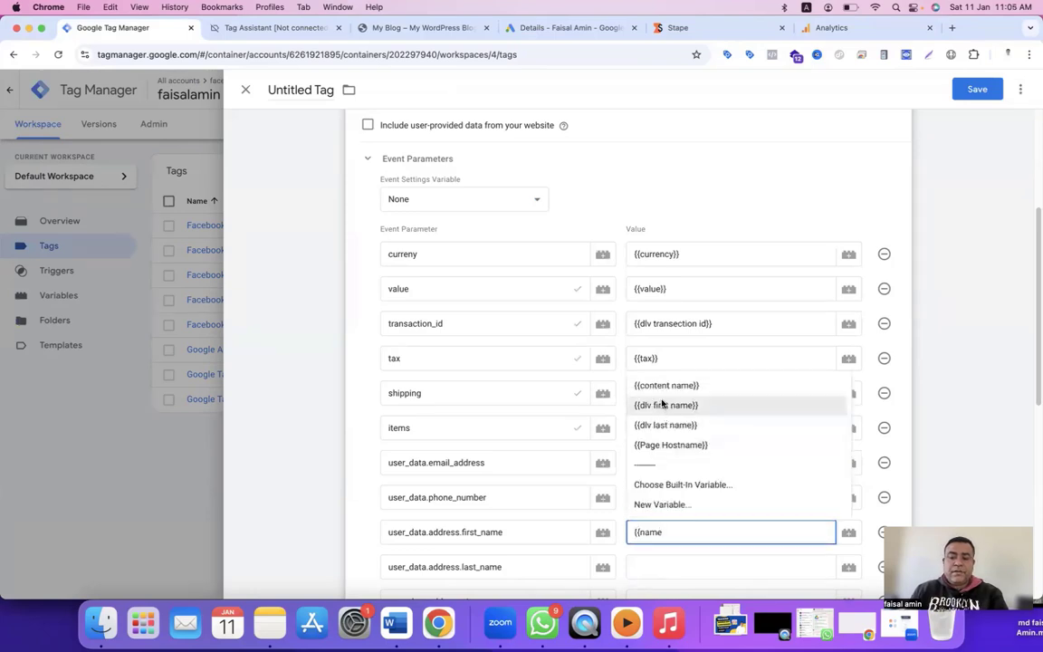
click(665, 412)
scroll(664, 413, down, 2)
click(662, 470)
text({{last)
click(673, 496)
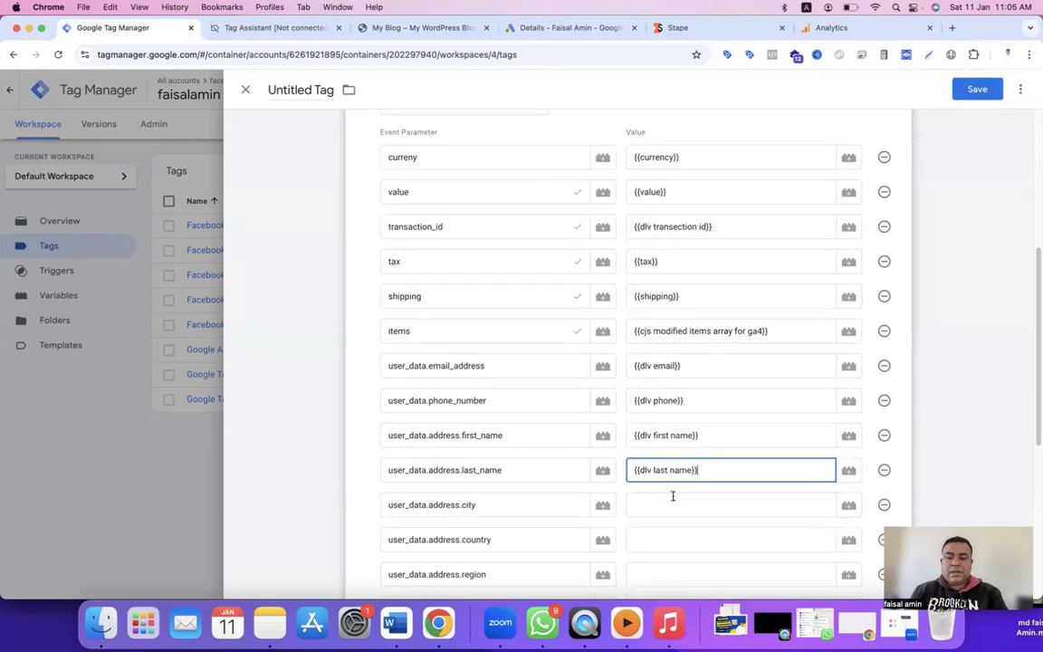
Assign {{div city}} to user_data.address.city and {{dlv country}} to user_data.address.country
click(662, 504)
text({{city)
click(654, 418)
click(662, 540)
text({{cou)
click(659, 454)
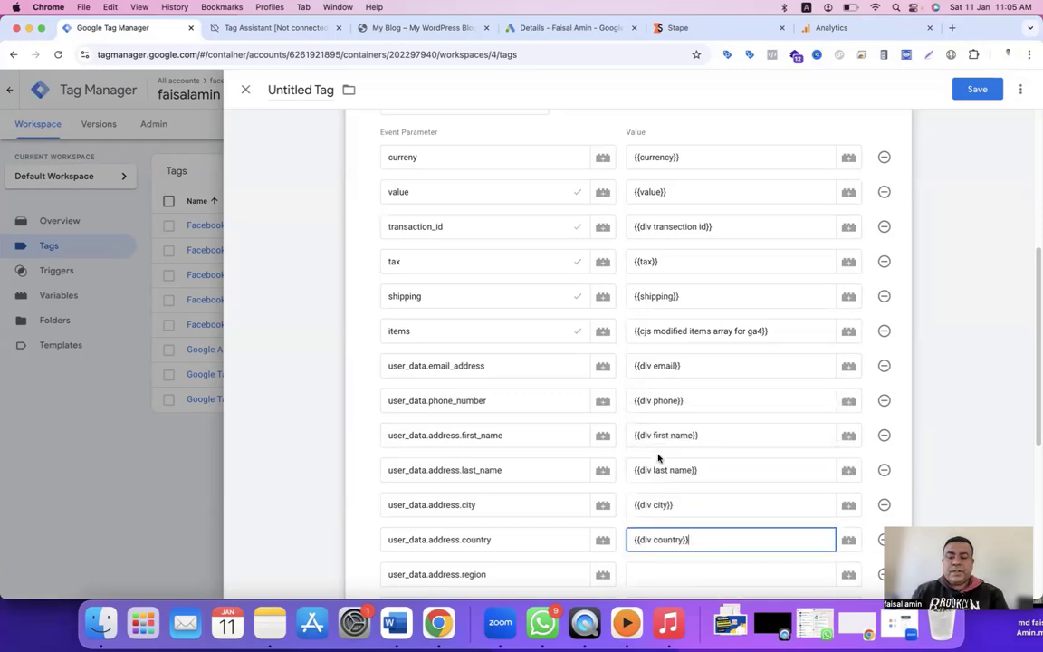
Assign {{address}} to user_data.address.region and {{dlv post code}} to user_data.address.postal_code
scroll(660, 457, down, 3)
click(778, 442)
text({{add)
click(673, 458)
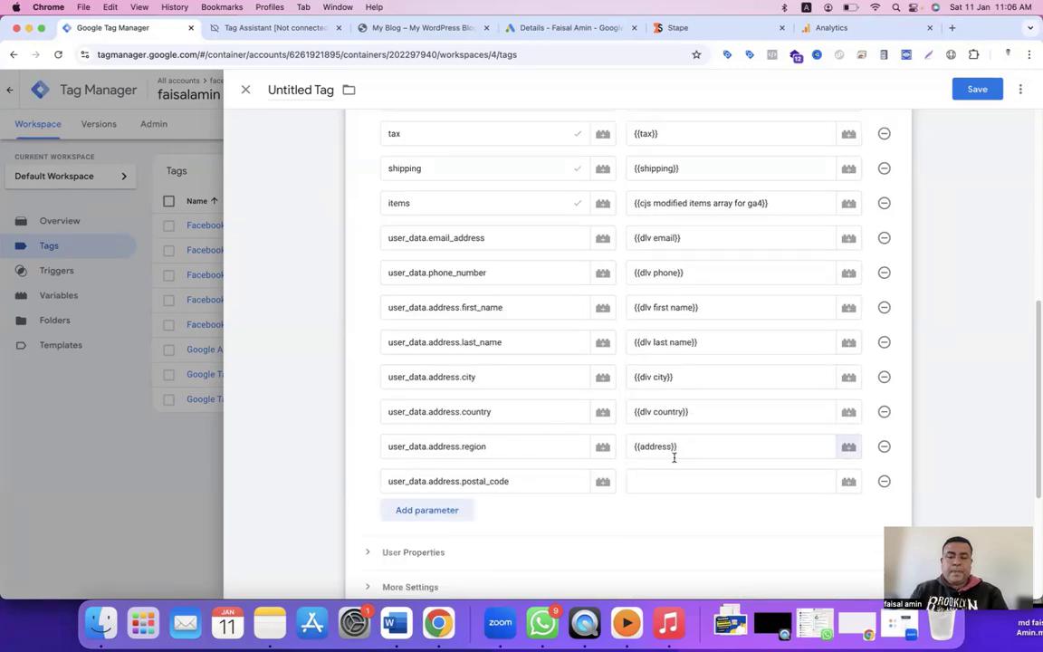
click(656, 477)
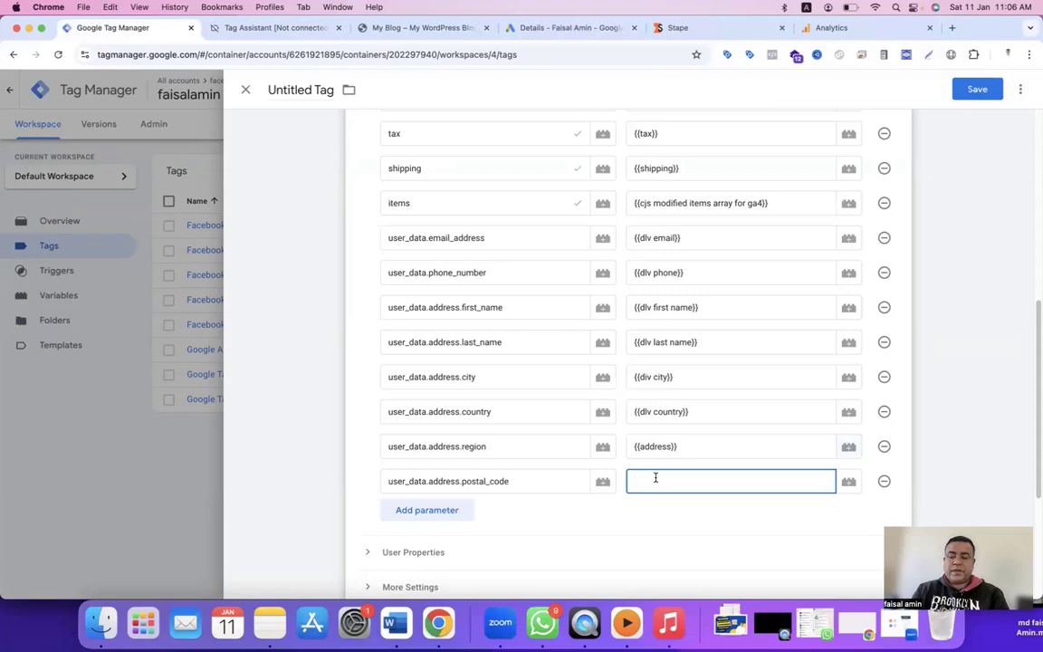
text({{dlv post)
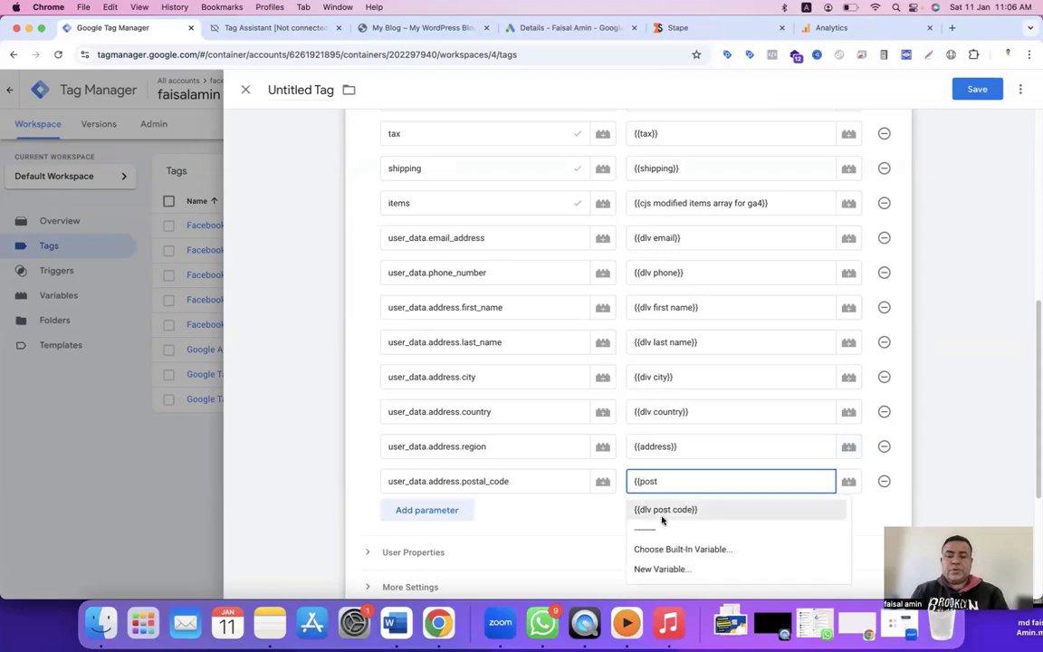
click(659, 507)
Set the Event - Purchase custom event as the tag's firing trigger
scroll(540, 414, down, 1)
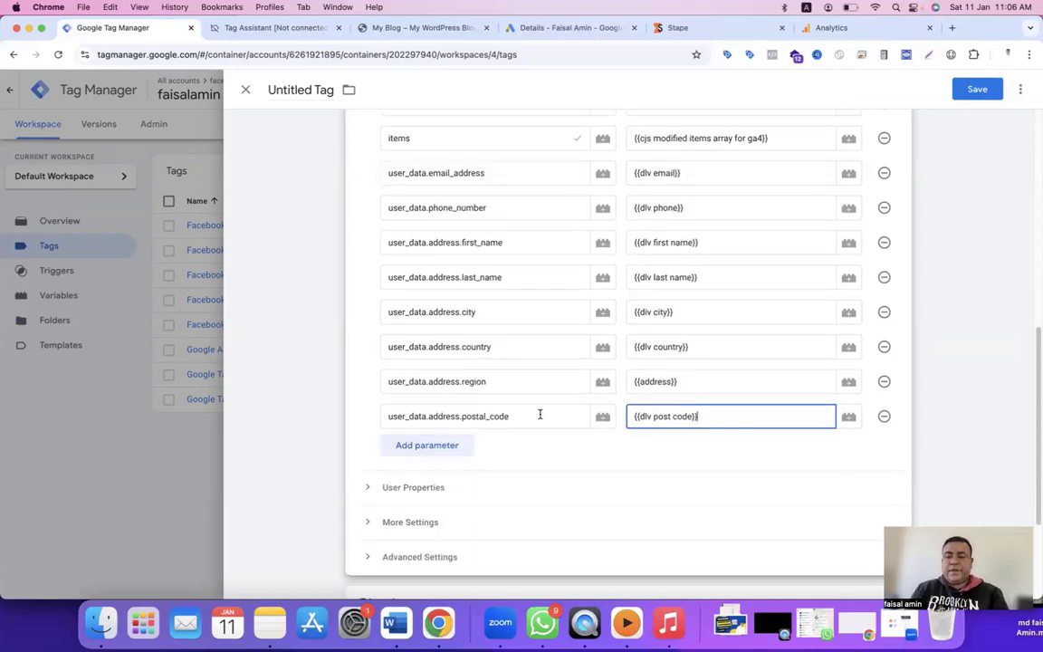
scroll(540, 414, down, 4)
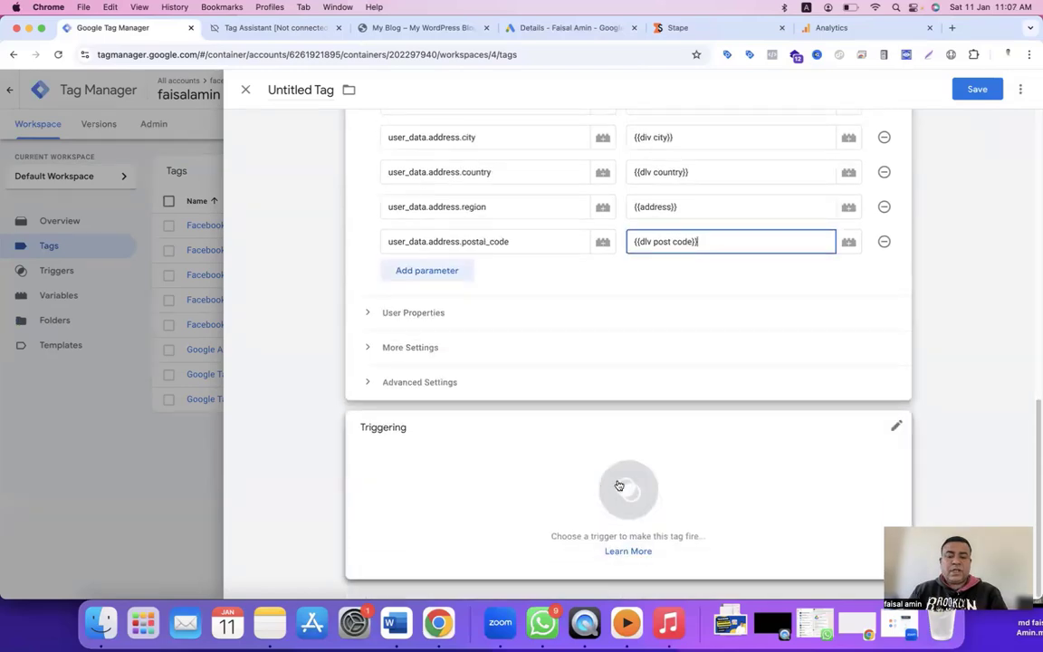
click(619, 486)
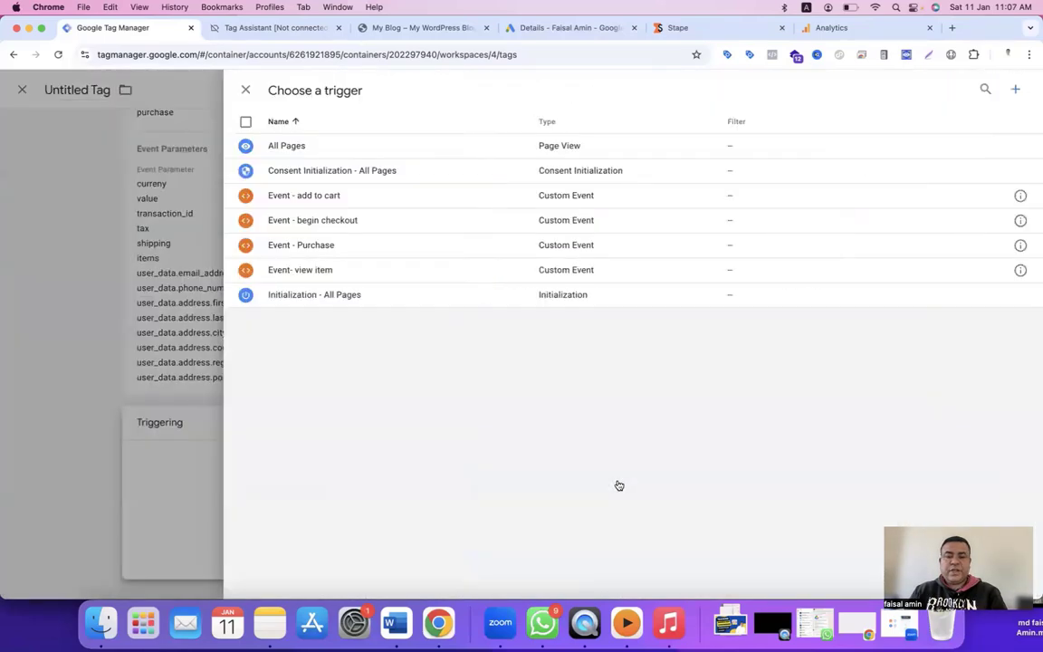
click(324, 248)
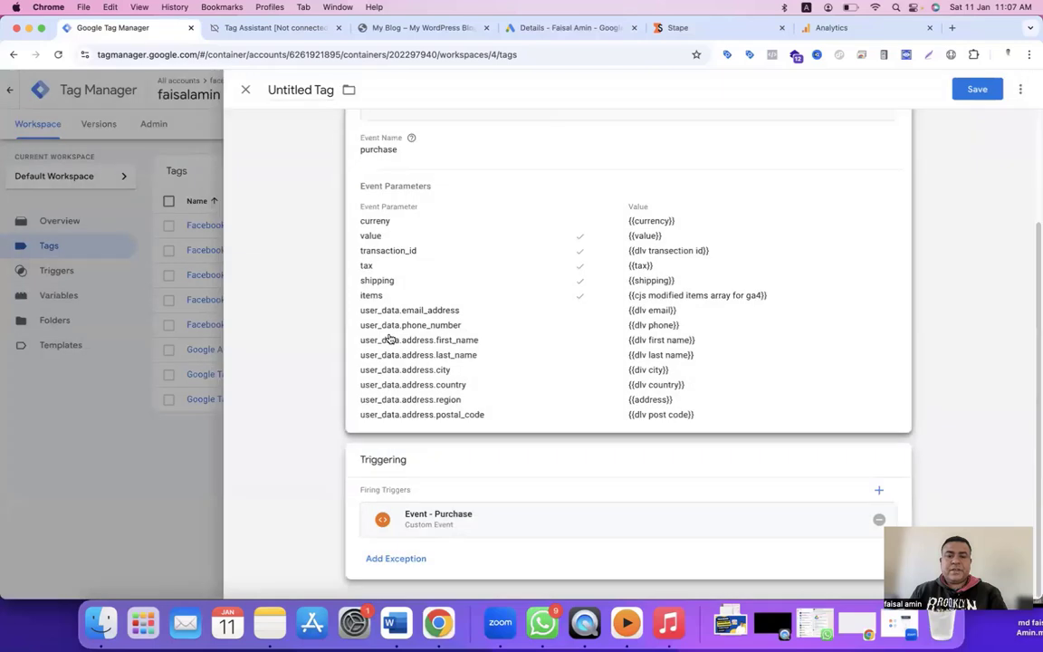
Name the GA4 event tag "Google ads for purchase event" and save it
scroll(317, 272, up, 3)
click(317, 91)
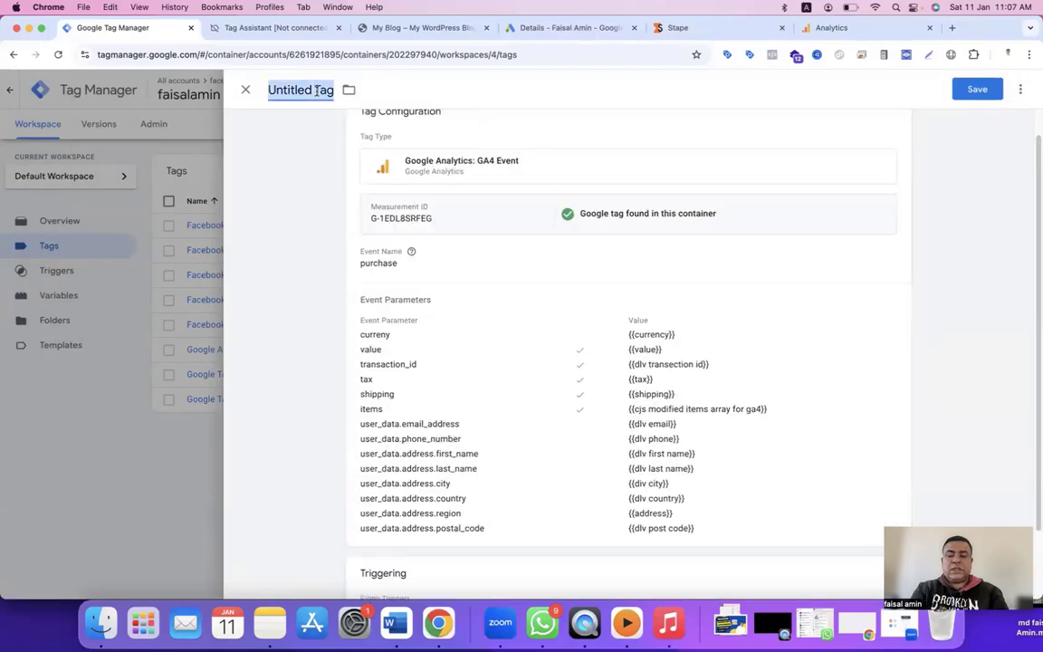
text(Google ads for purchase event)
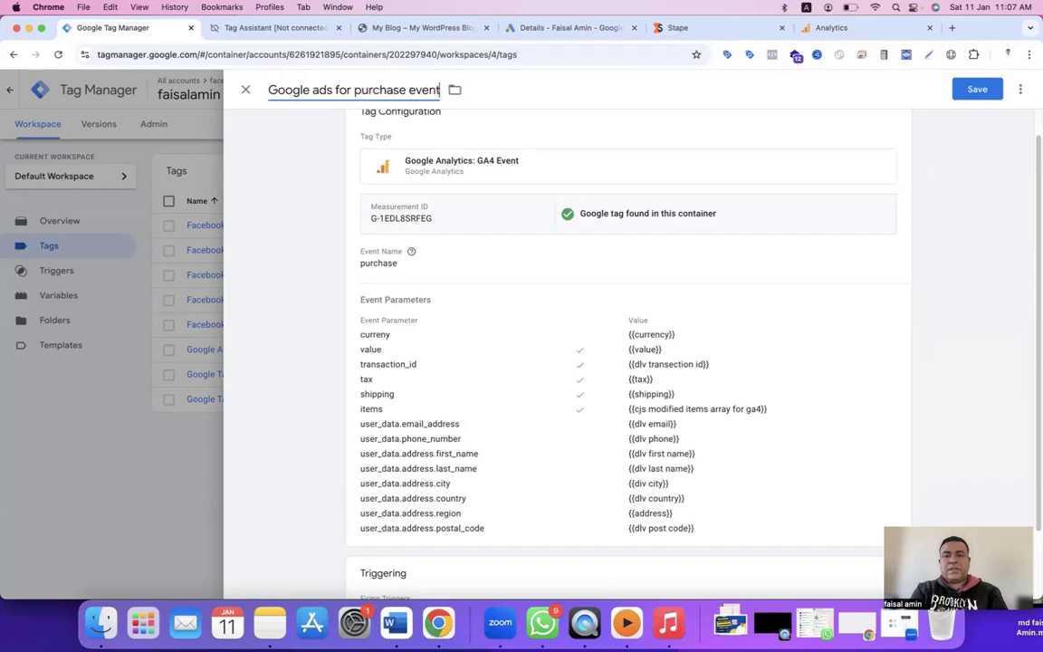
click(977, 89)
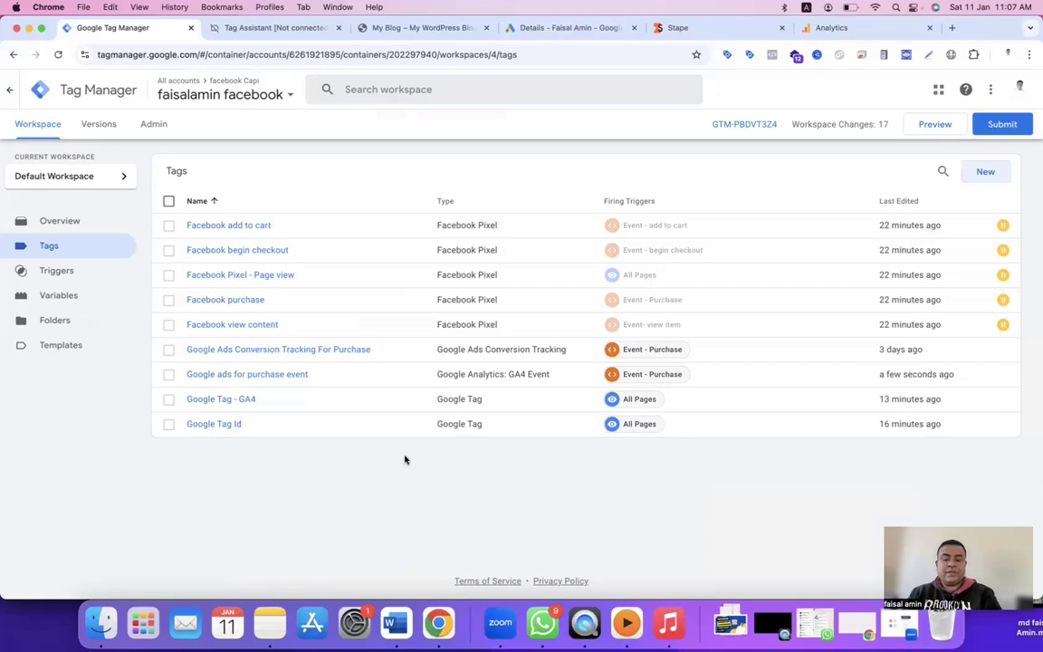
Create a new container named "server" with the Server target platform in the facebook Capi account
click(289, 96)
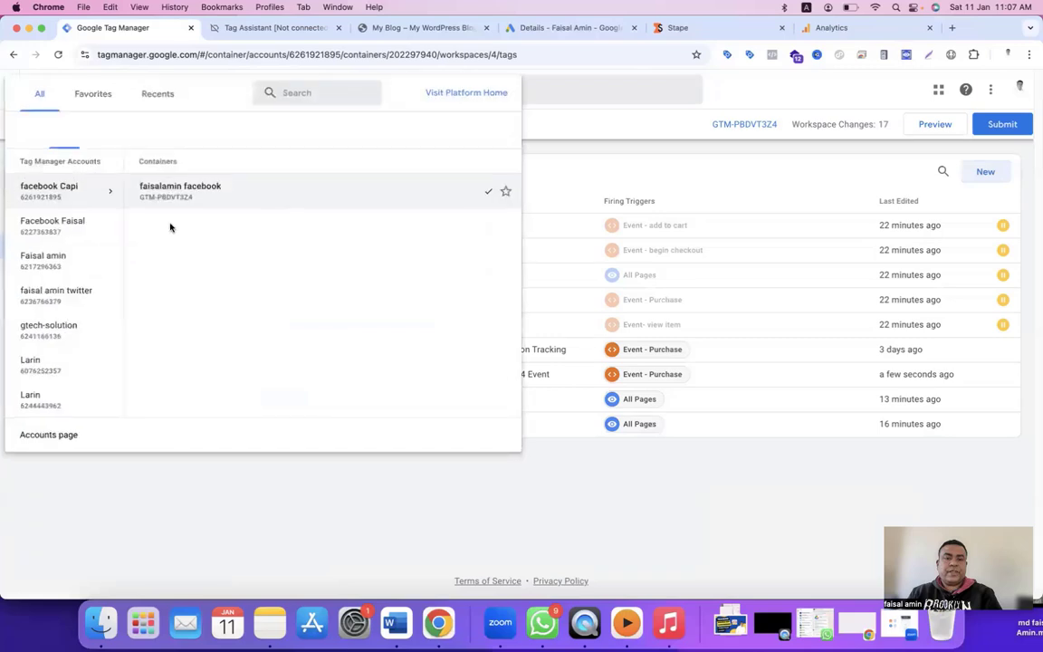
click(82, 196)
click(886, 180)
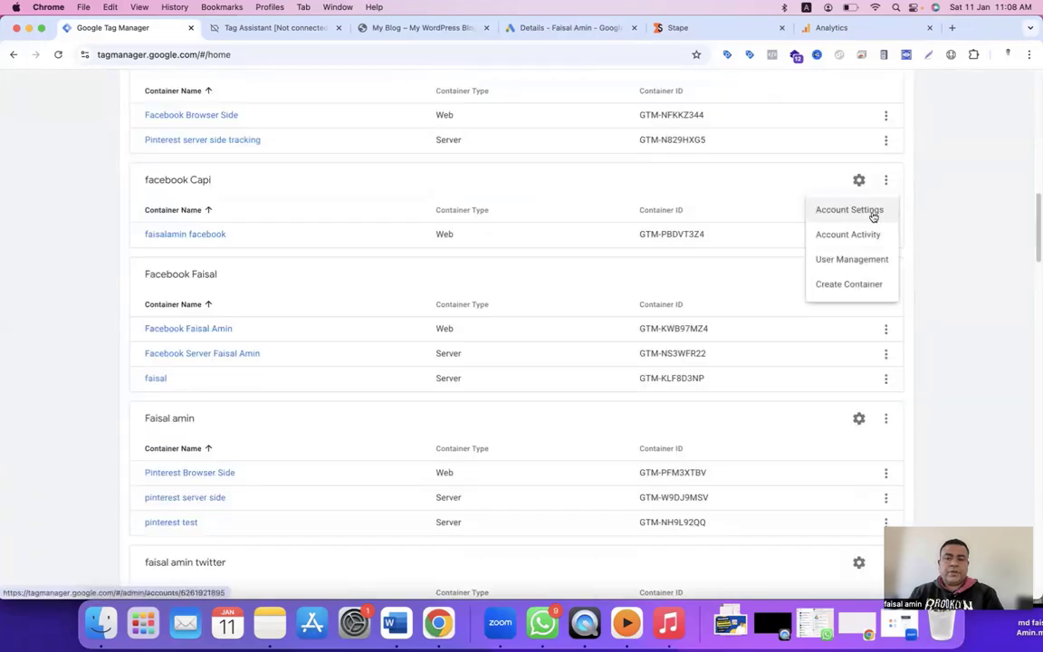
click(848, 284)
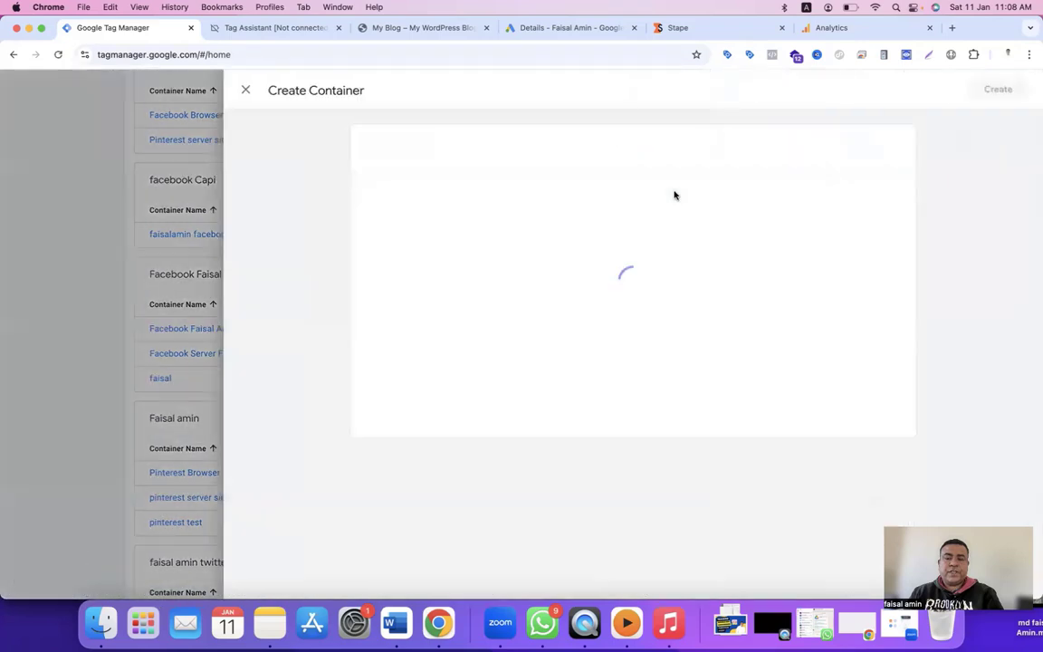
click(446, 203)
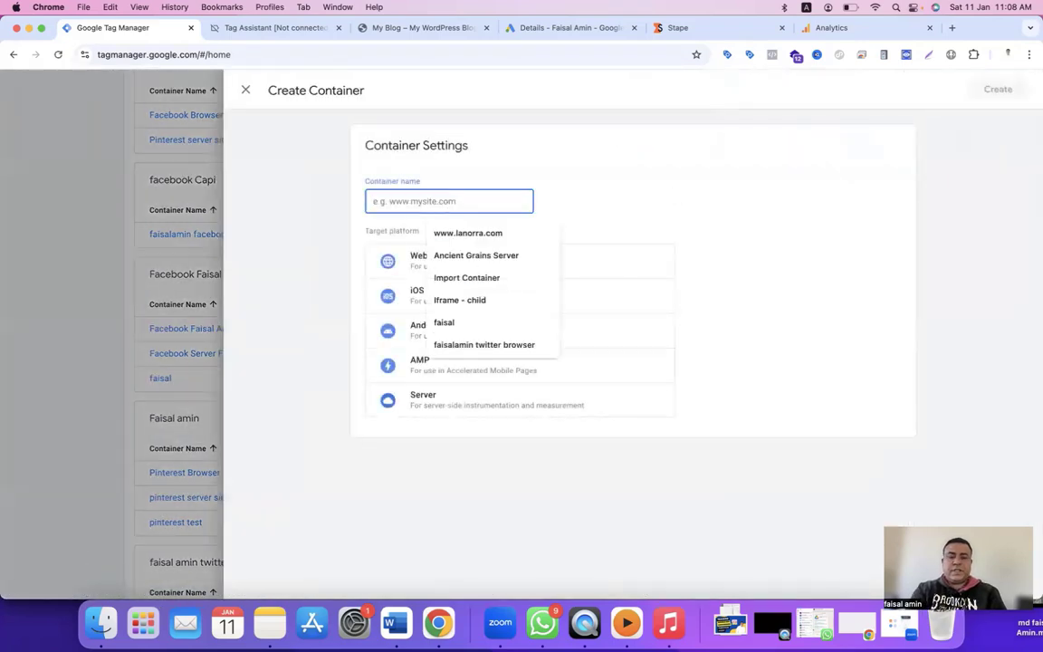
text(server)
click(438, 403)
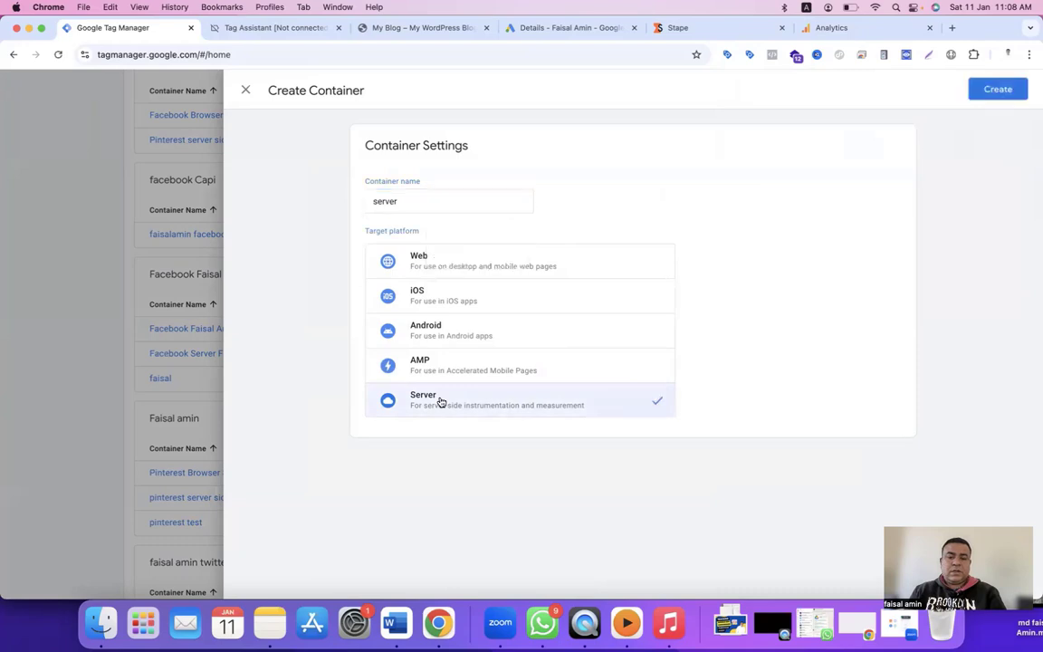
click(999, 90)
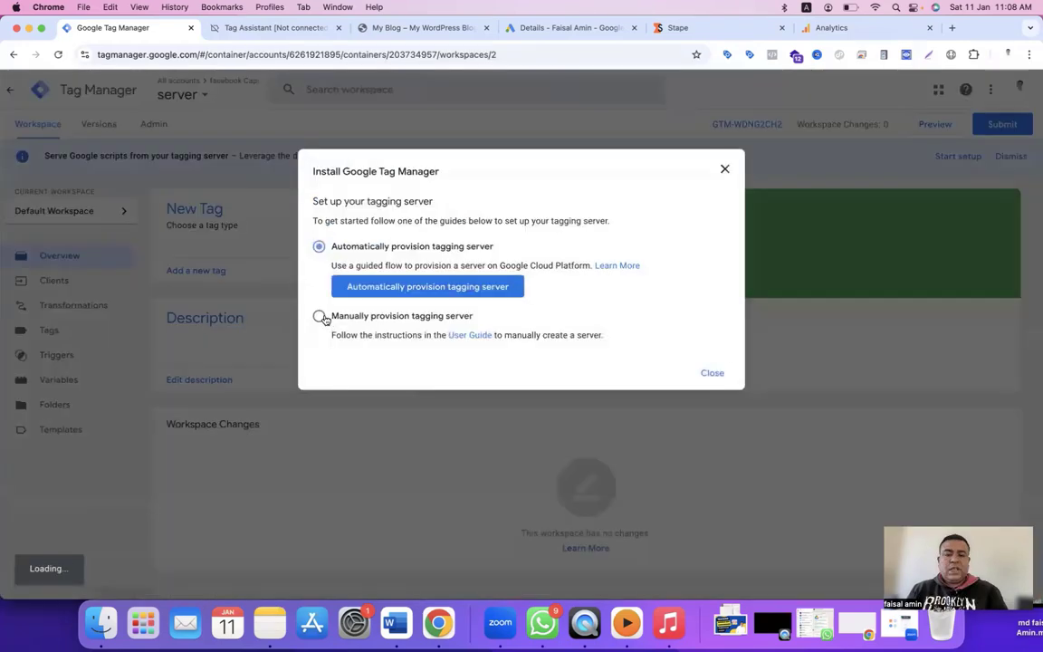
Copy the new container's config for manual tagging server provisioning and save it as the Shopify container's configuration in Stape
click(319, 314)
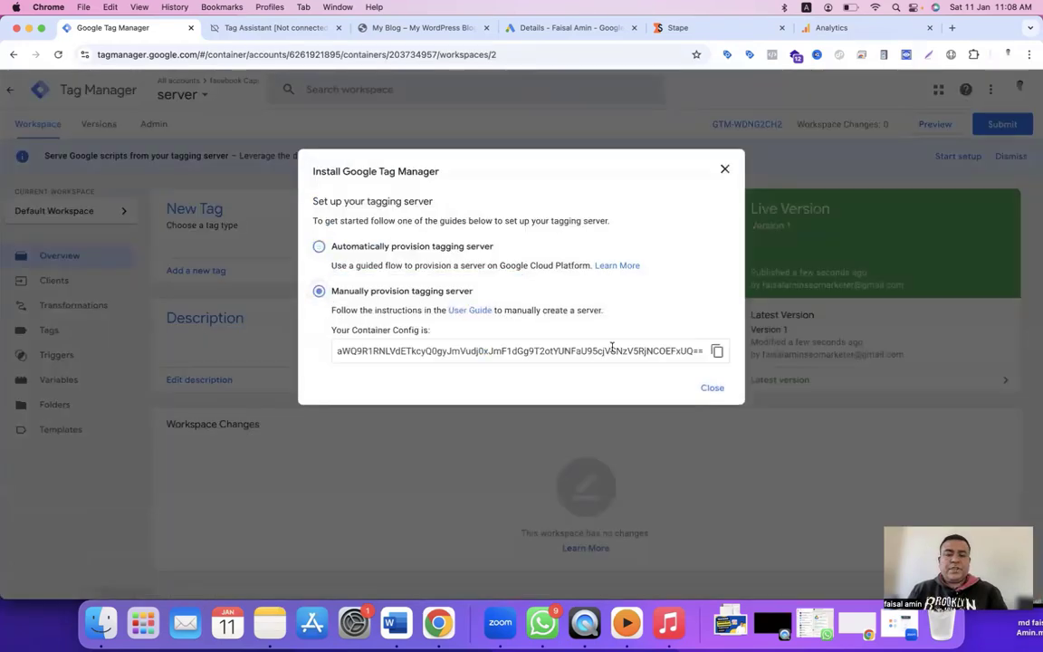
click(716, 352)
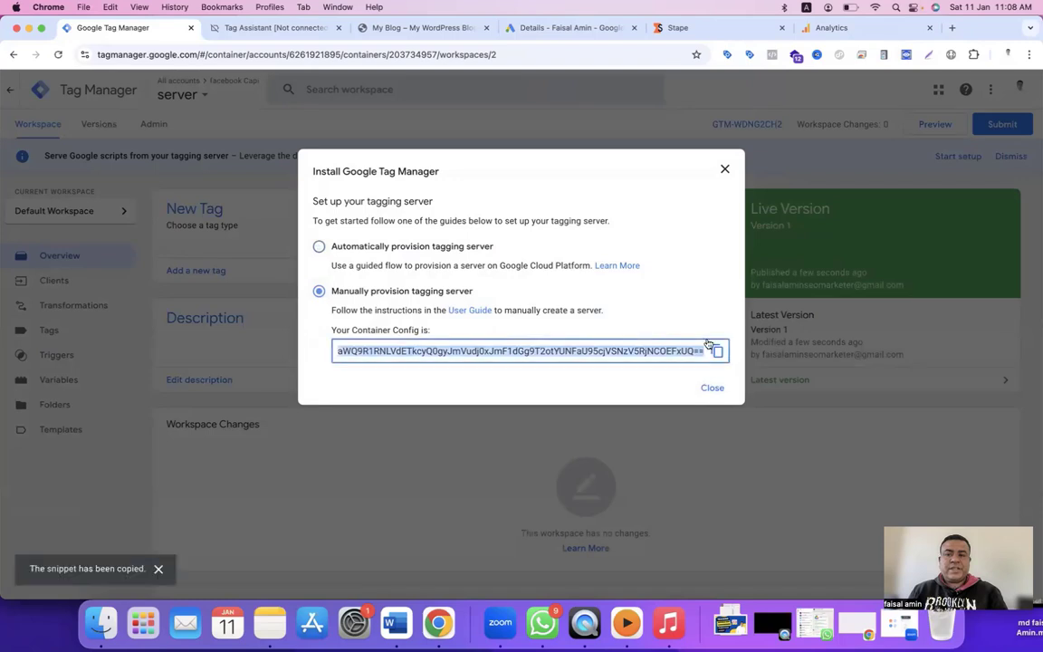
click(679, 28)
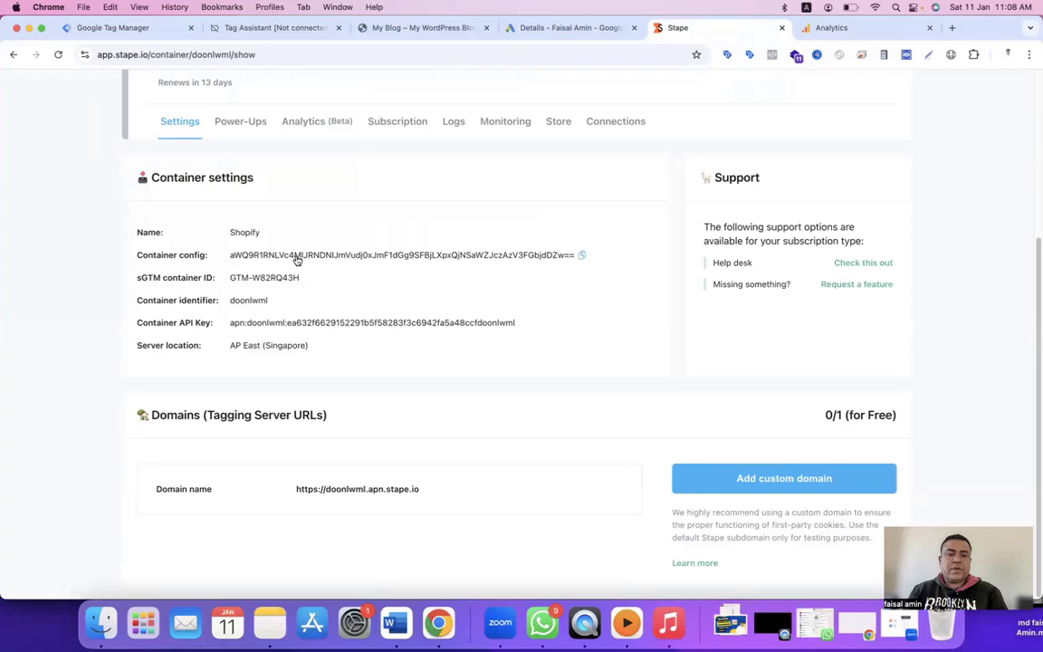
scroll(611, 237, up, 3)
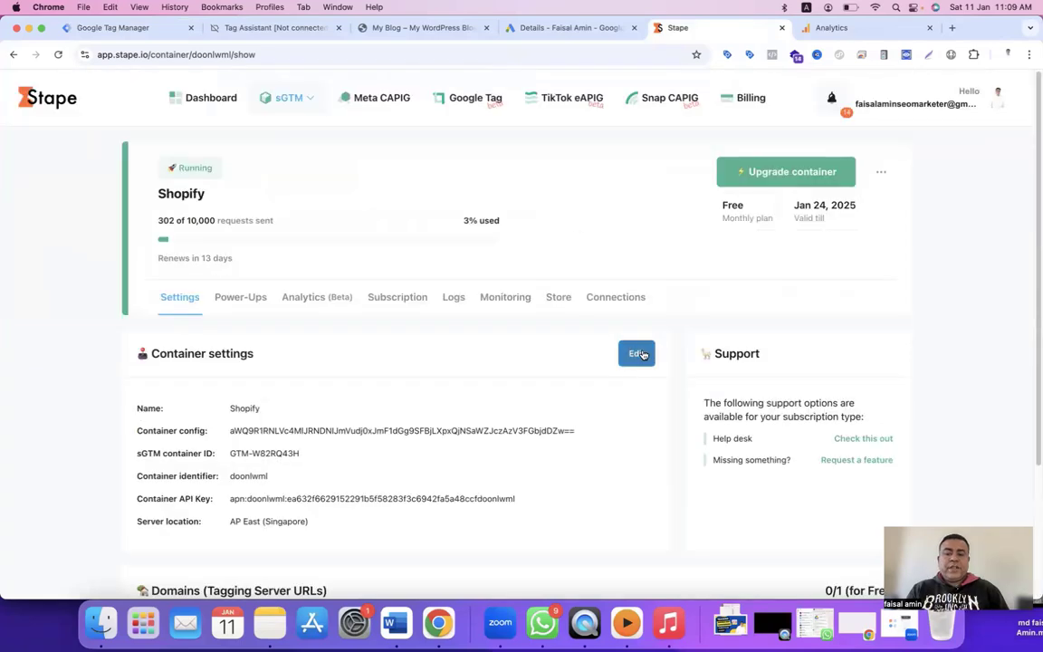
click(639, 354)
scroll(615, 413, down, 1)
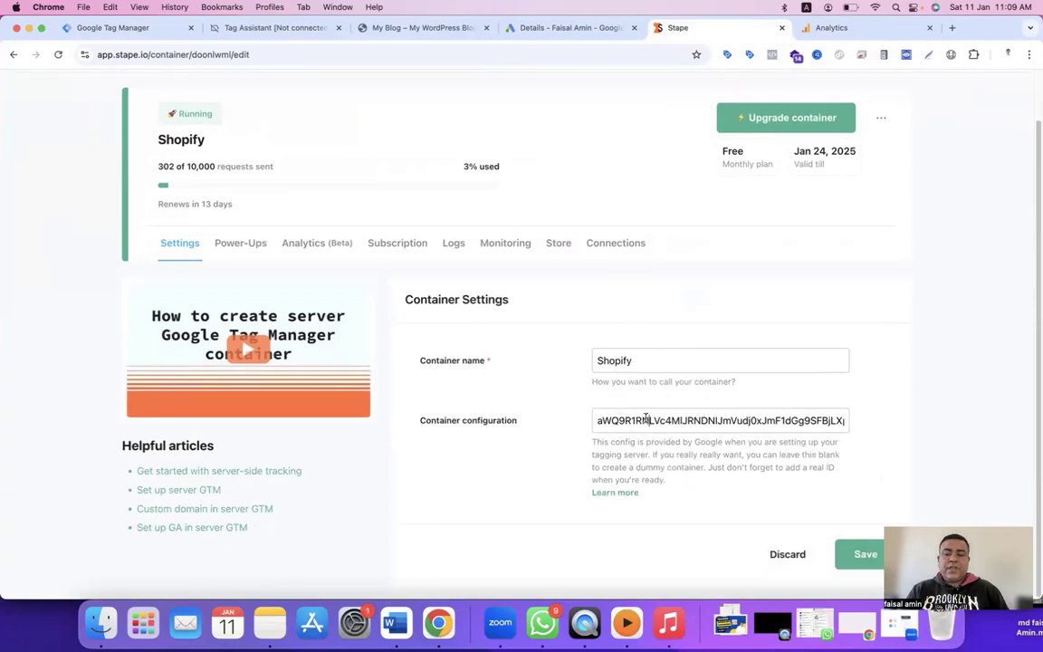
triple_click(645, 419)
key(super+v)
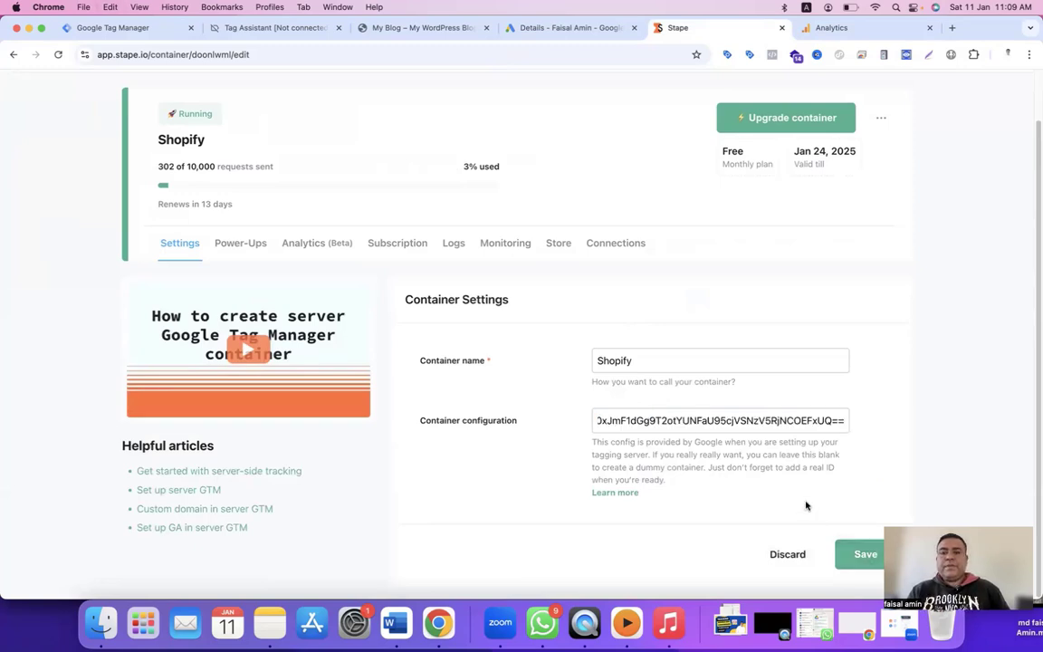
click(867, 555)
click(425, 491)
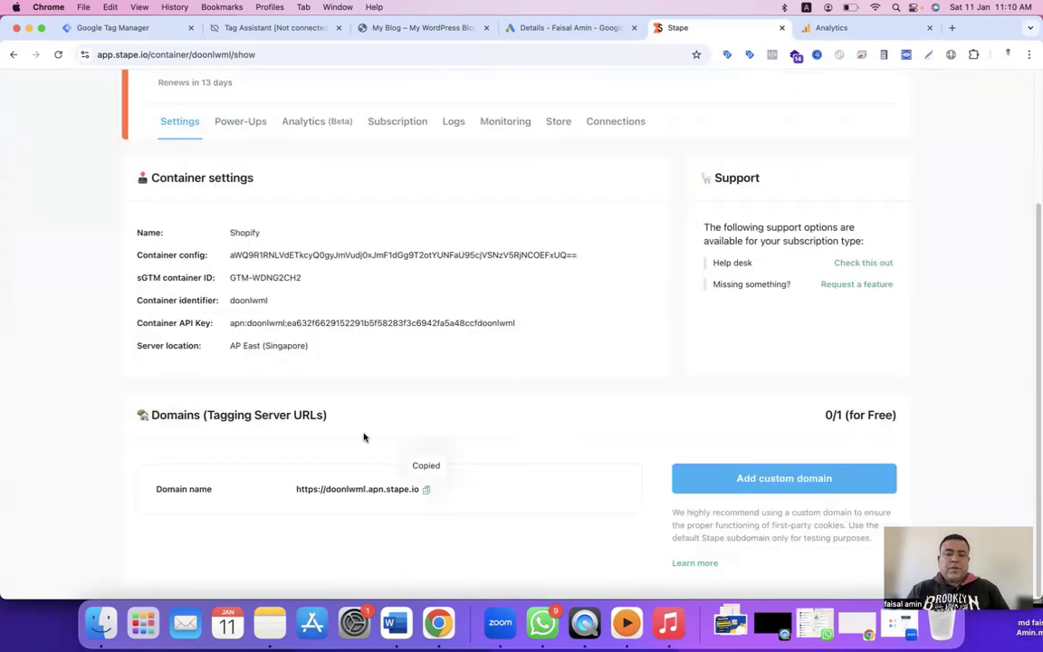
click(135, 38)
click(101, 302)
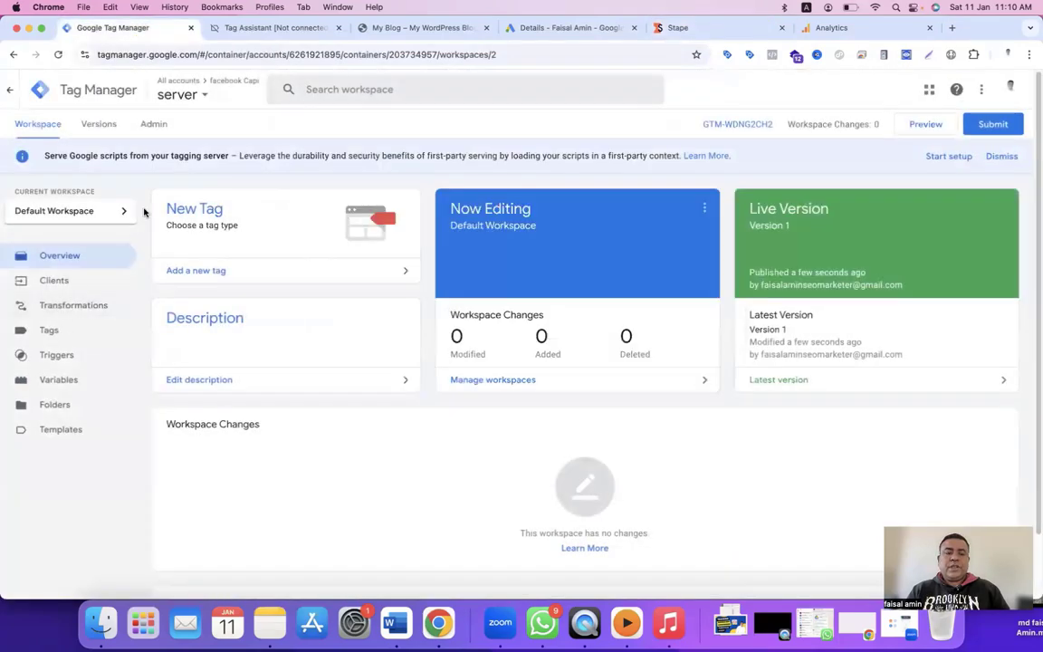
click(151, 130)
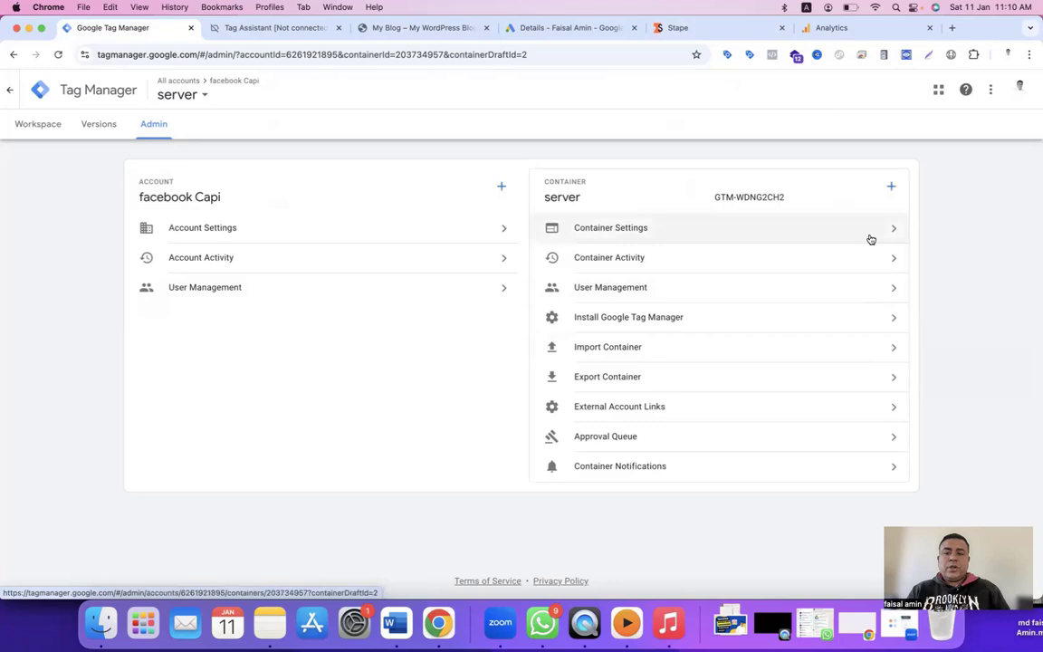
click(868, 234)
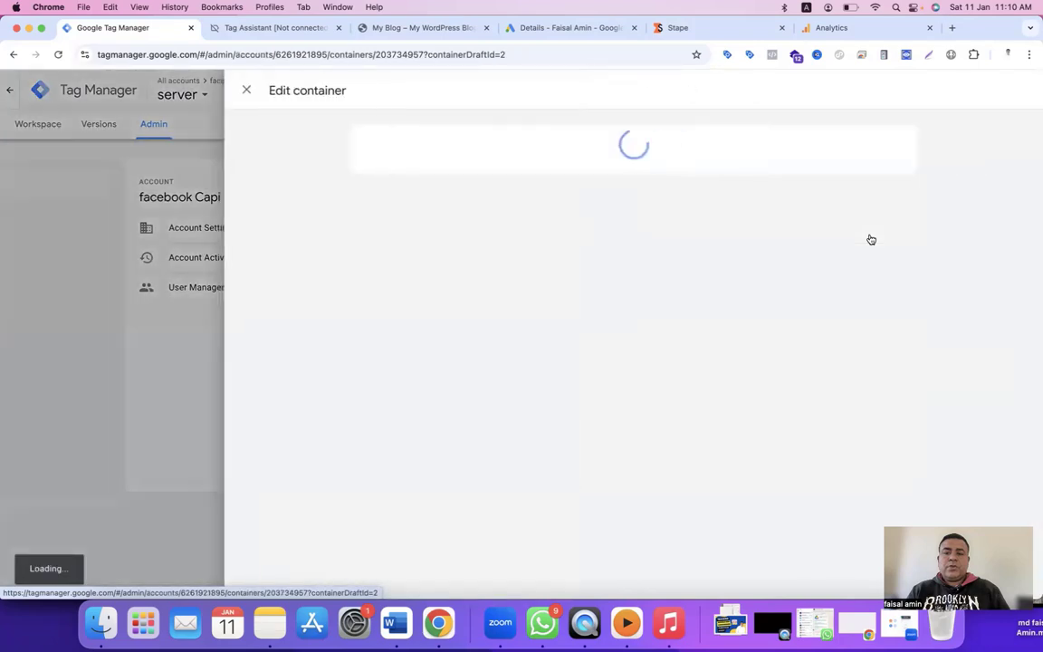
click(387, 365)
click(414, 366)
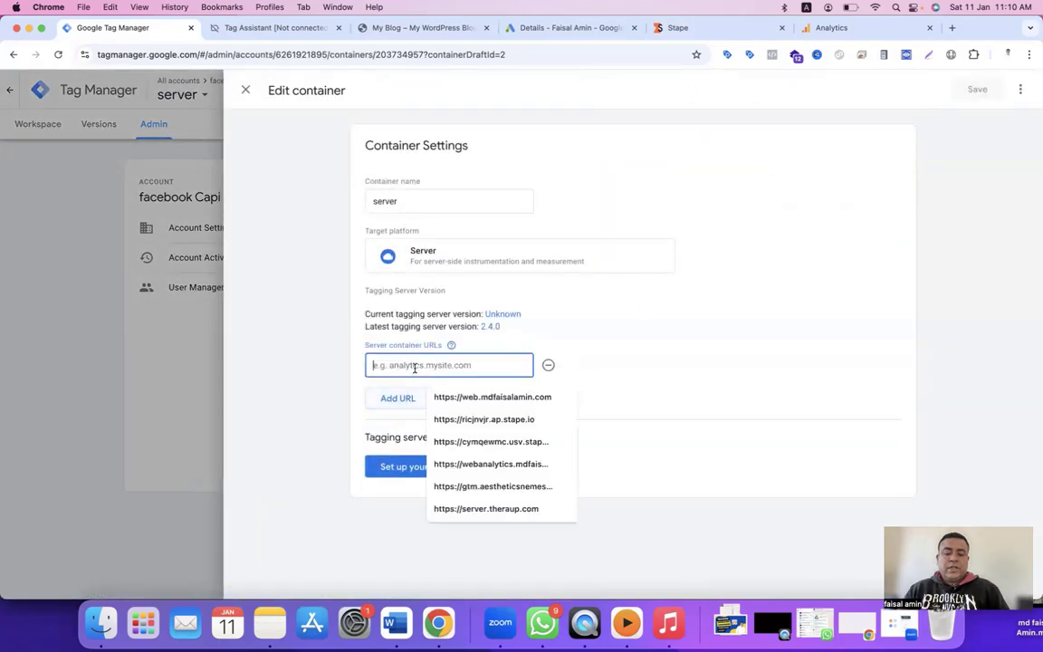
key(super+v)
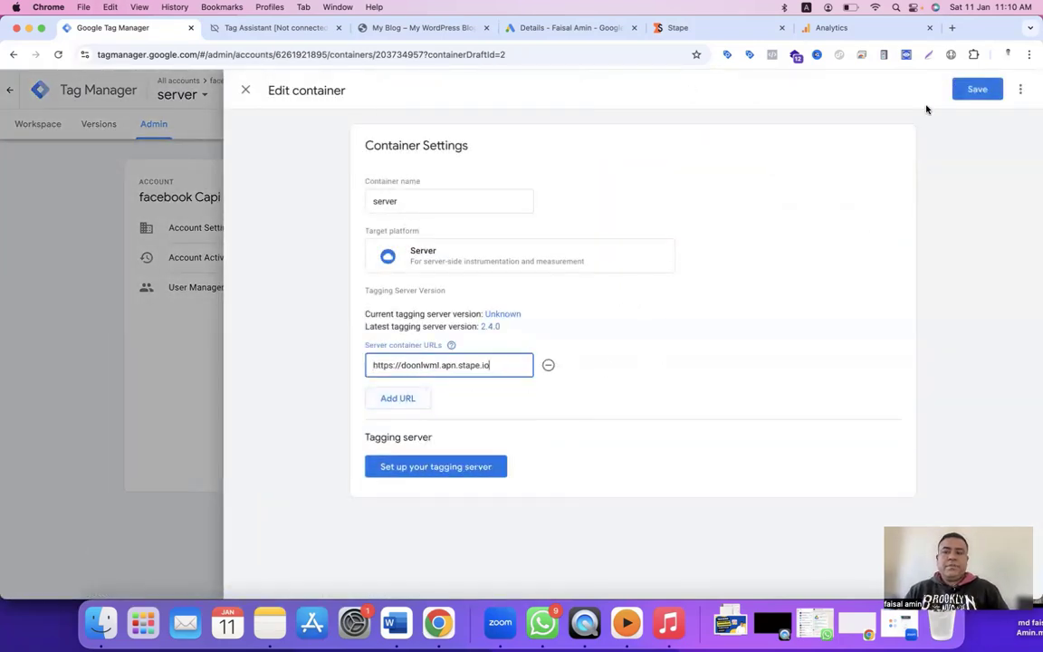
click(977, 91)
Create a Conversion Linker tag in the server container and enable Accept incoming linker parameters
click(36, 124)
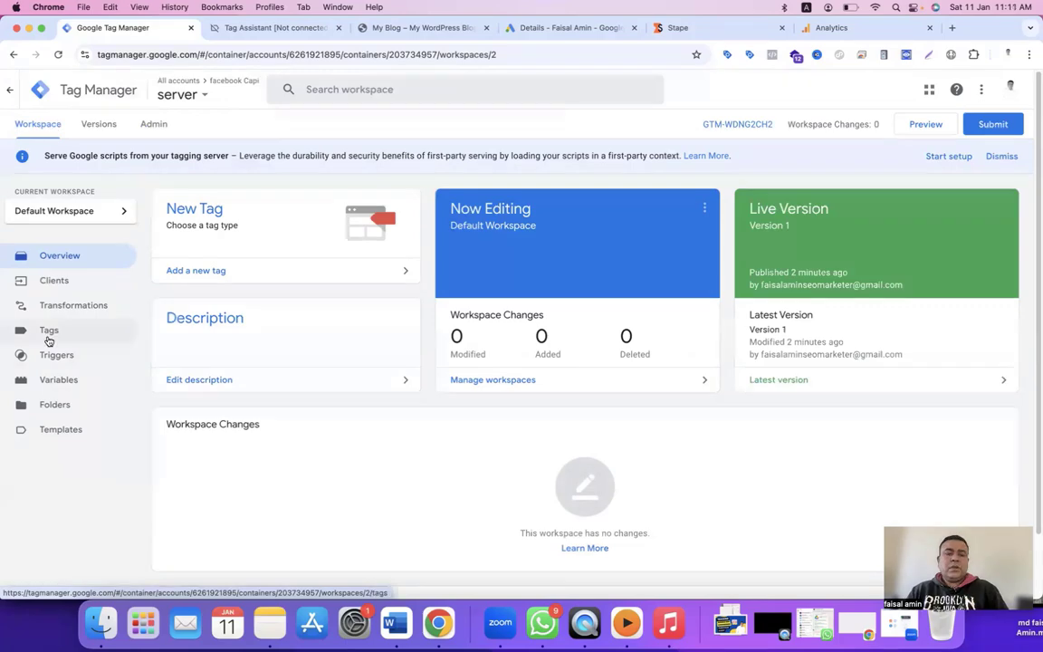
click(47, 331)
click(986, 207)
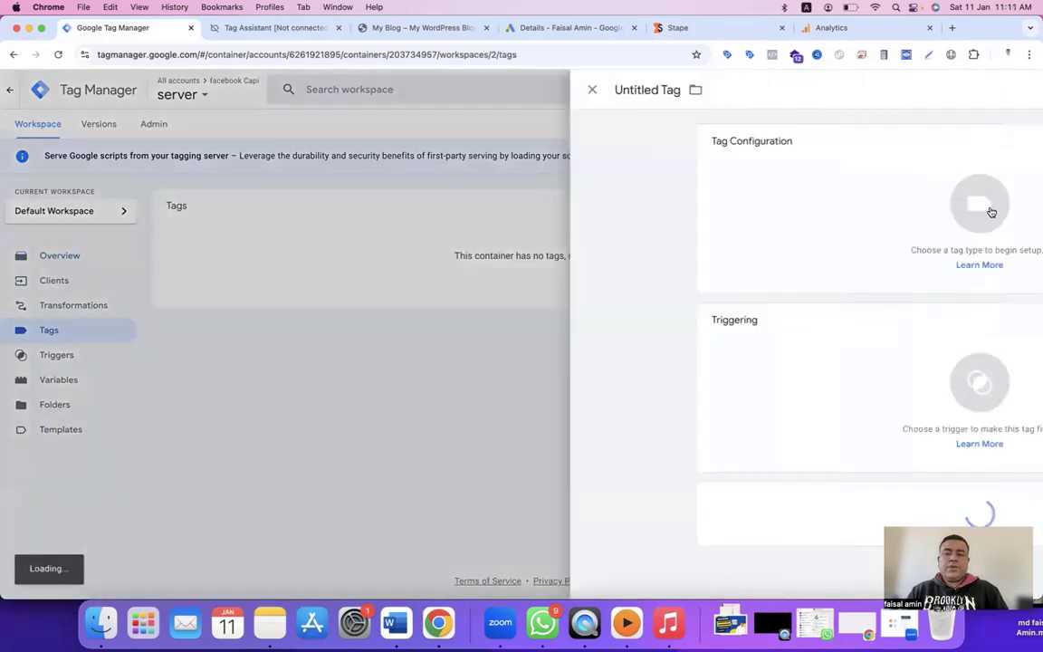
click(615, 209)
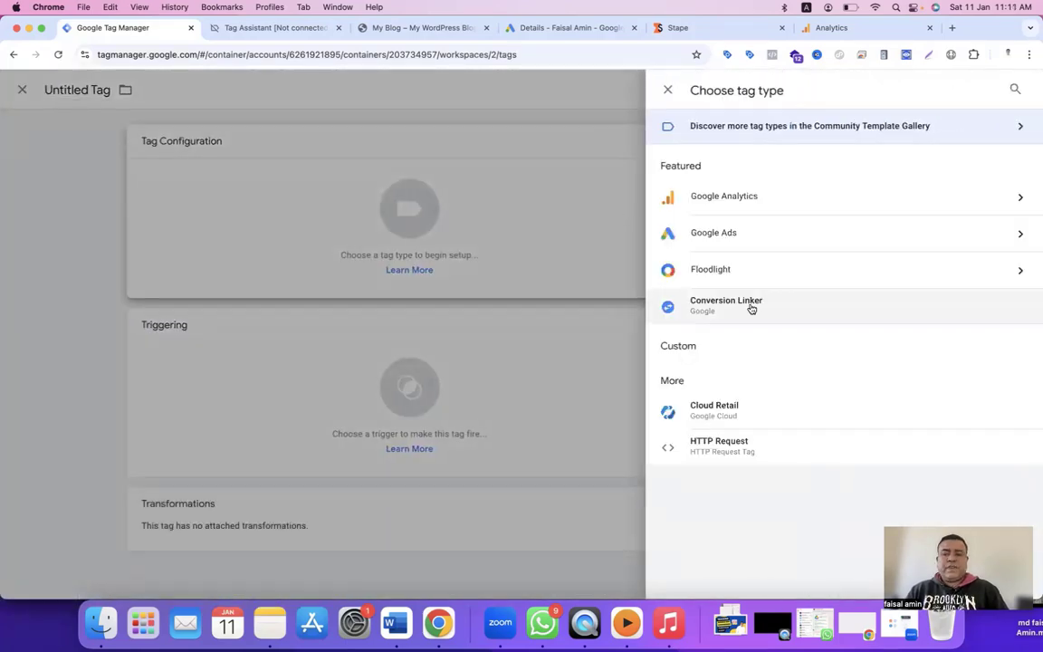
click(731, 310)
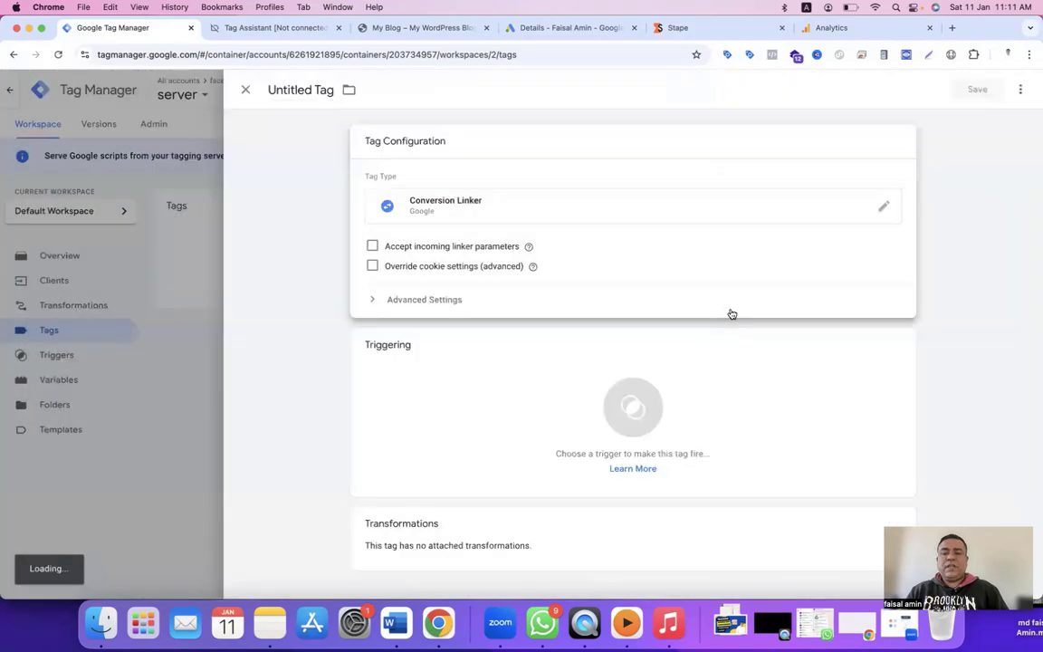
click(372, 246)
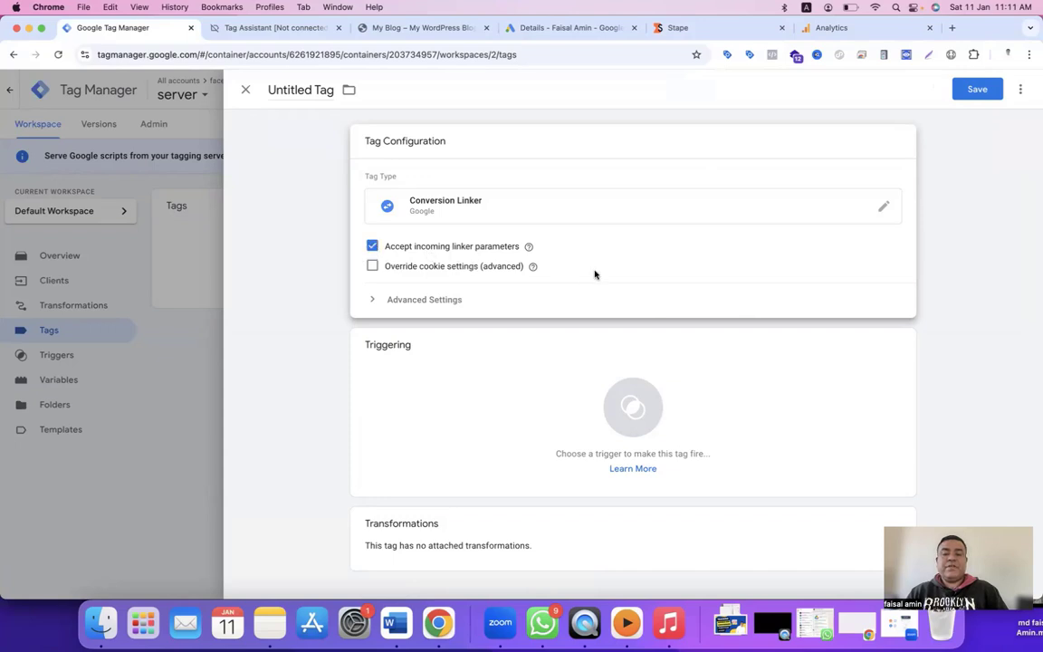
Add a new Custom trigger to the Conversion Linker tag and make it fire on Some Events
click(634, 406)
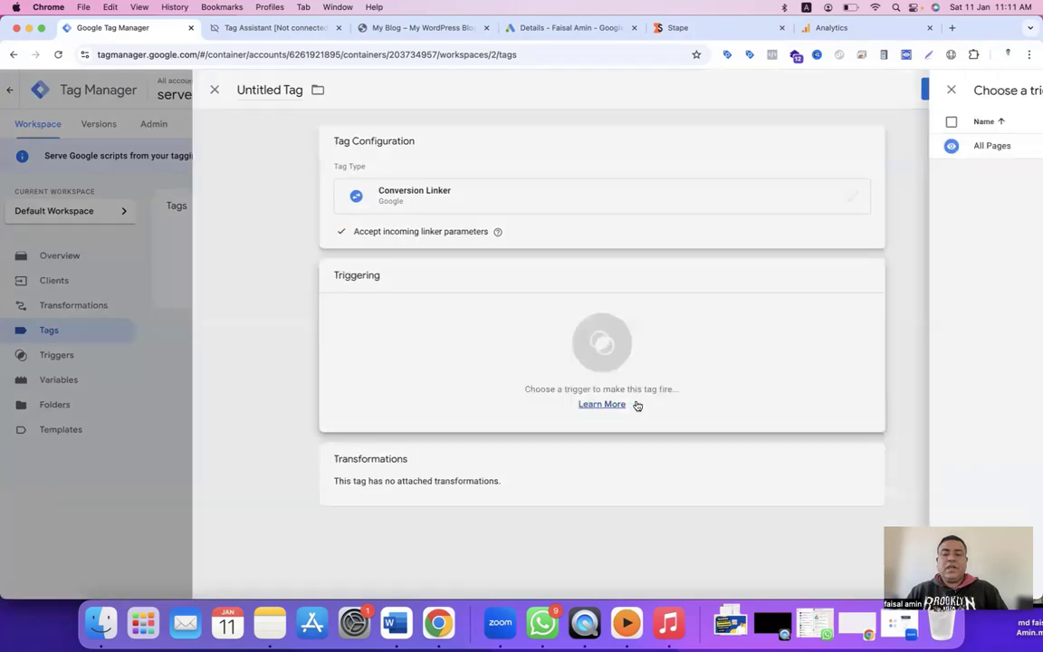
click(1016, 92)
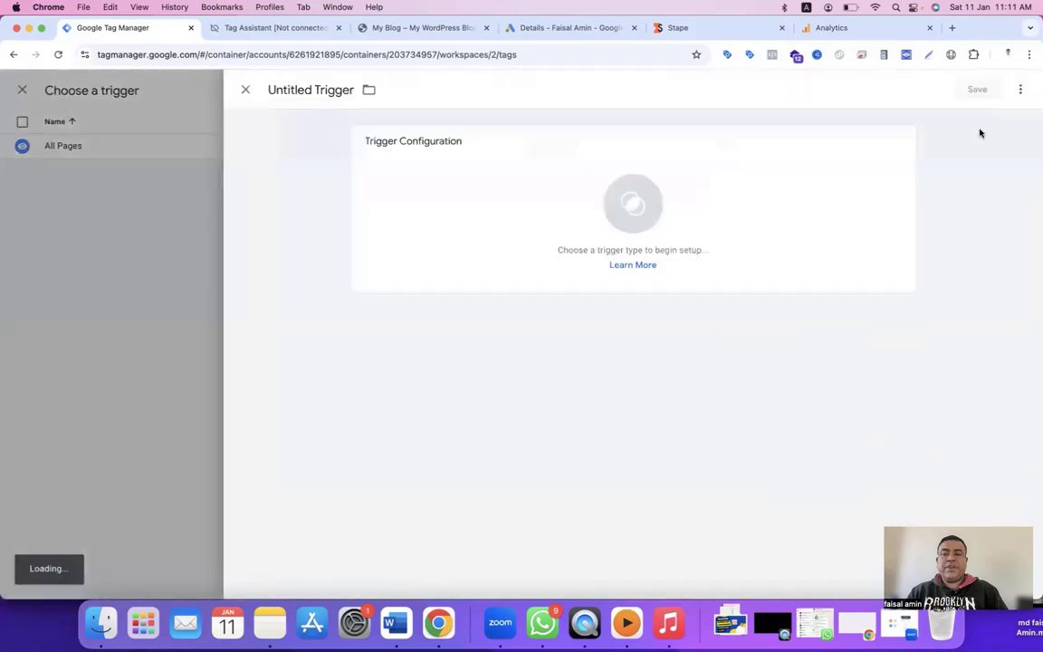
click(644, 210)
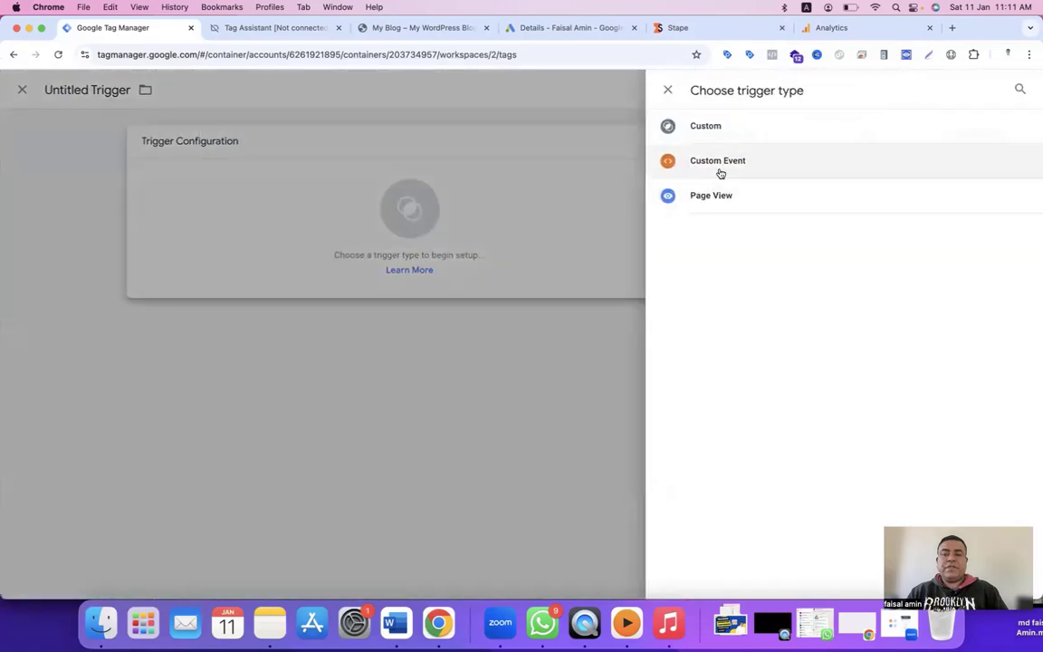
click(726, 123)
click(444, 265)
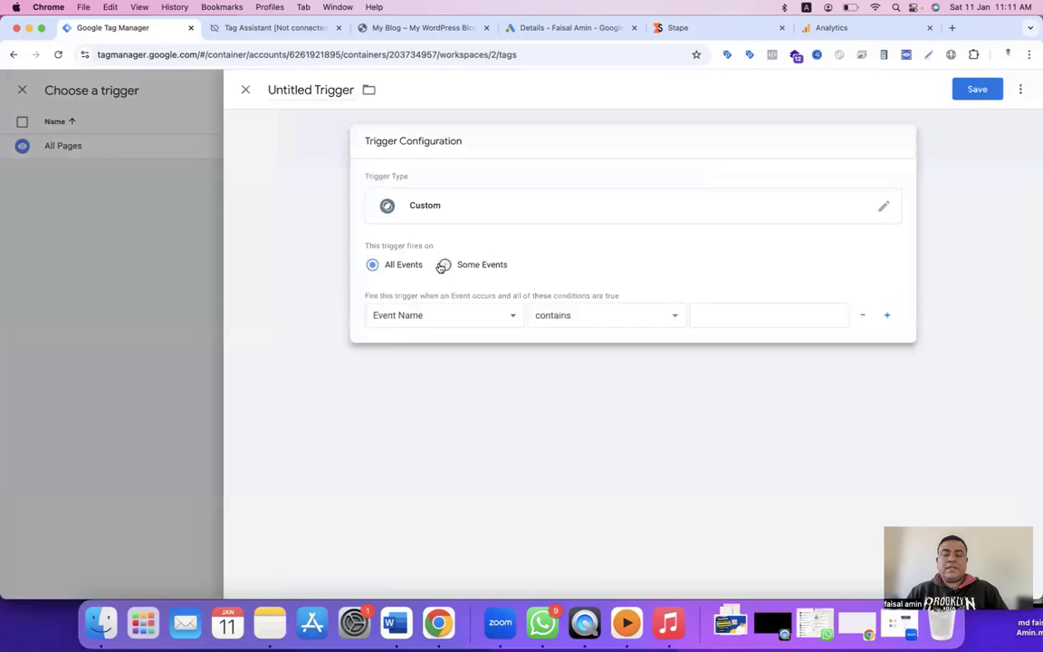
Enable the built-in Client Name variable and set the trigger condition to Client Name equals the GA4 client
click(451, 311)
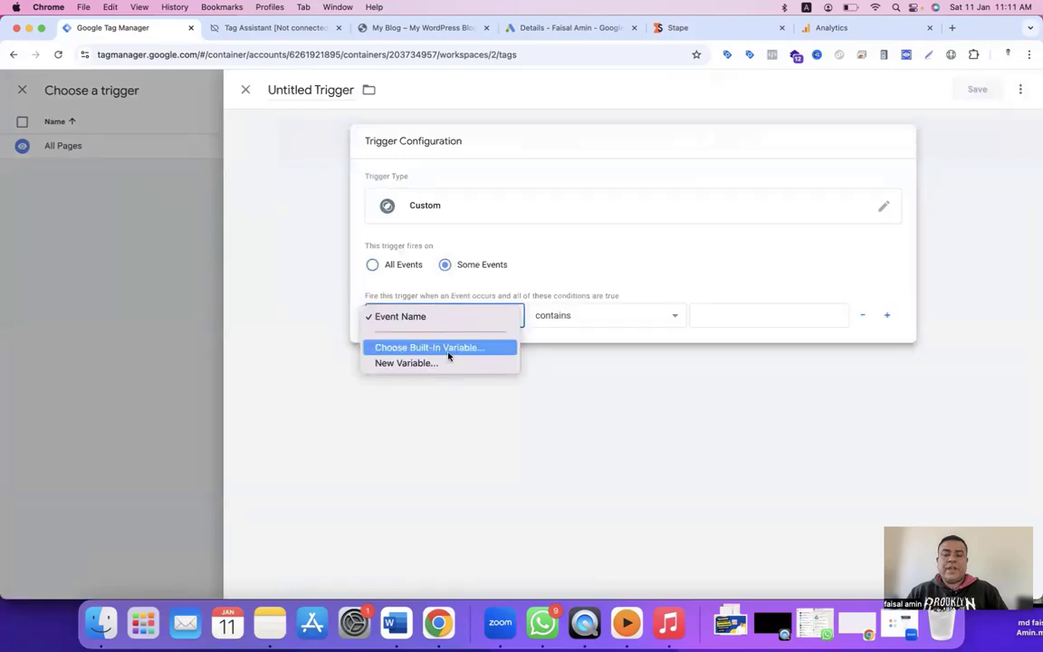
click(448, 353)
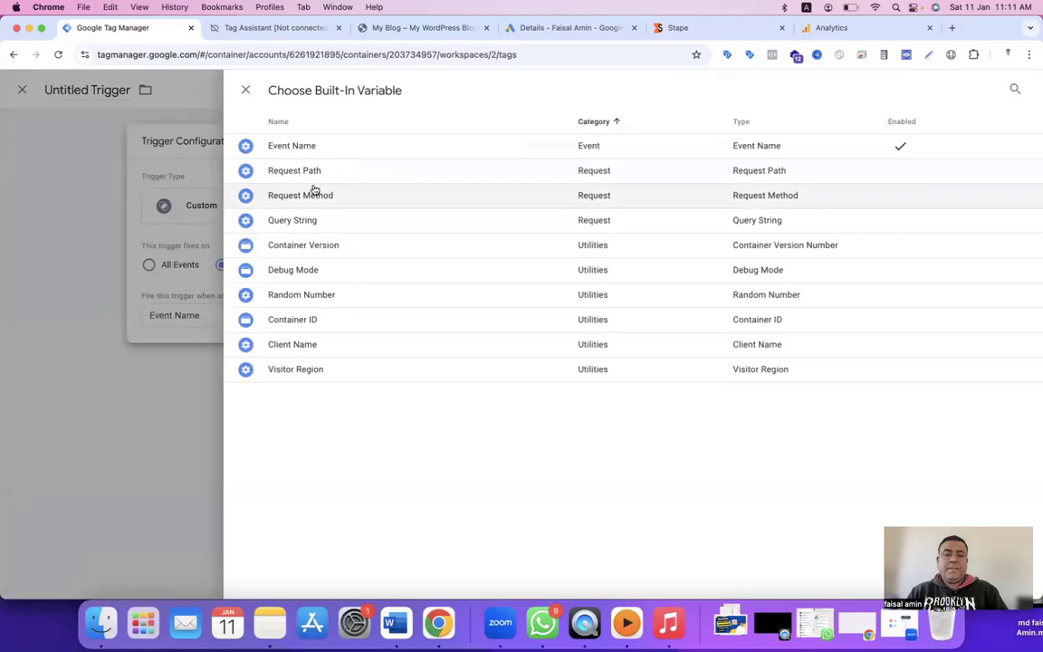
click(307, 346)
click(597, 314)
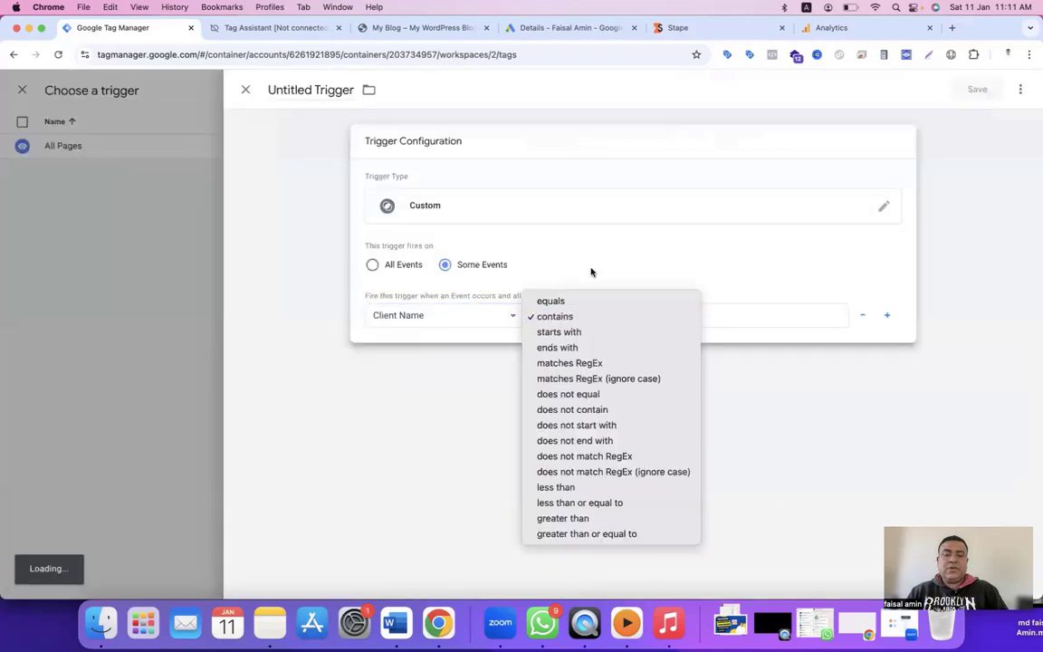
click(588, 298)
click(719, 316)
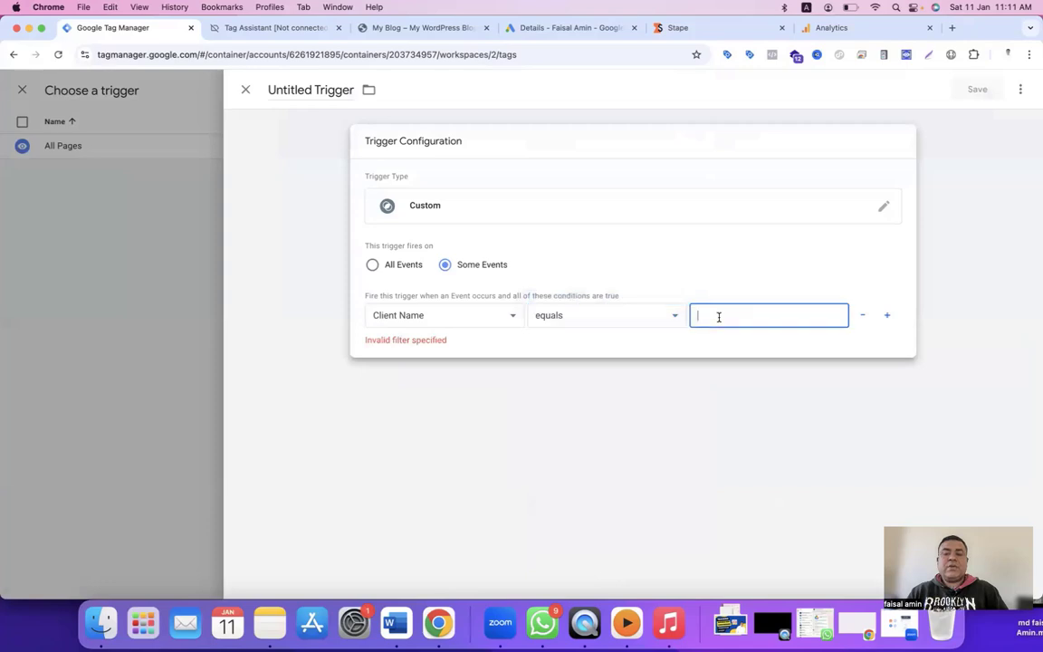
text(Ga)
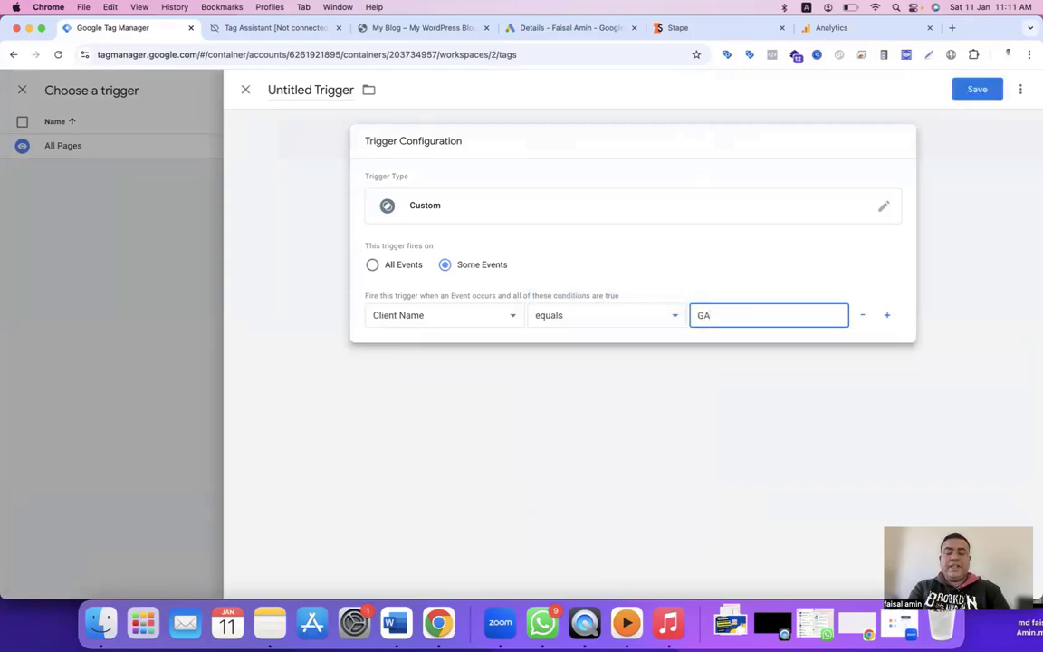
Save the trigger as GA4 Client and save the tag as Conversion Linker
click(975, 90)
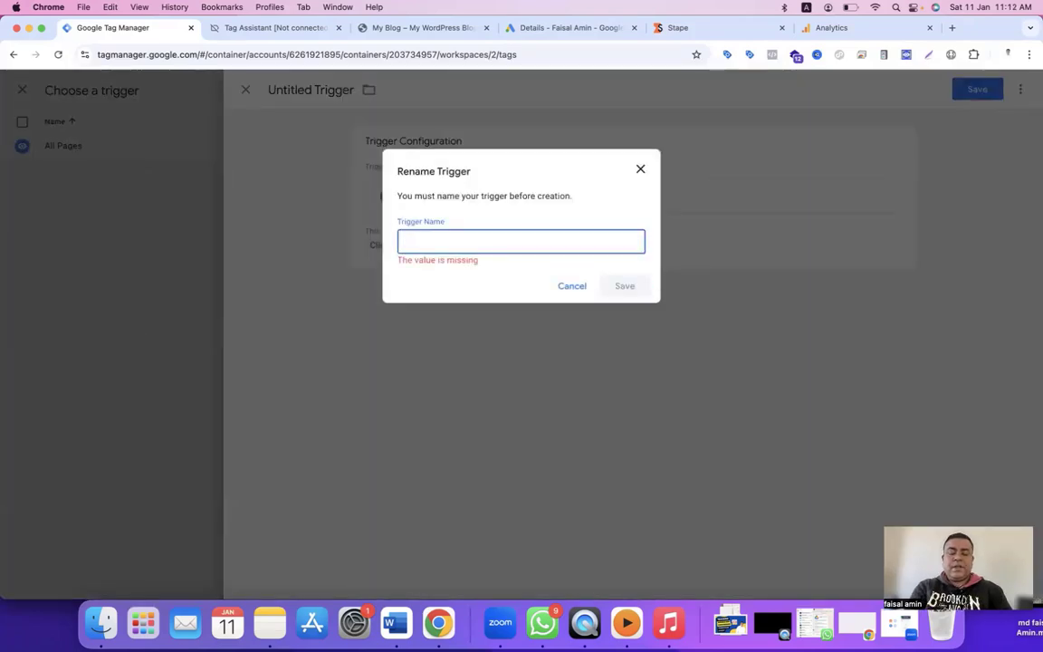
text(GA4 Client)
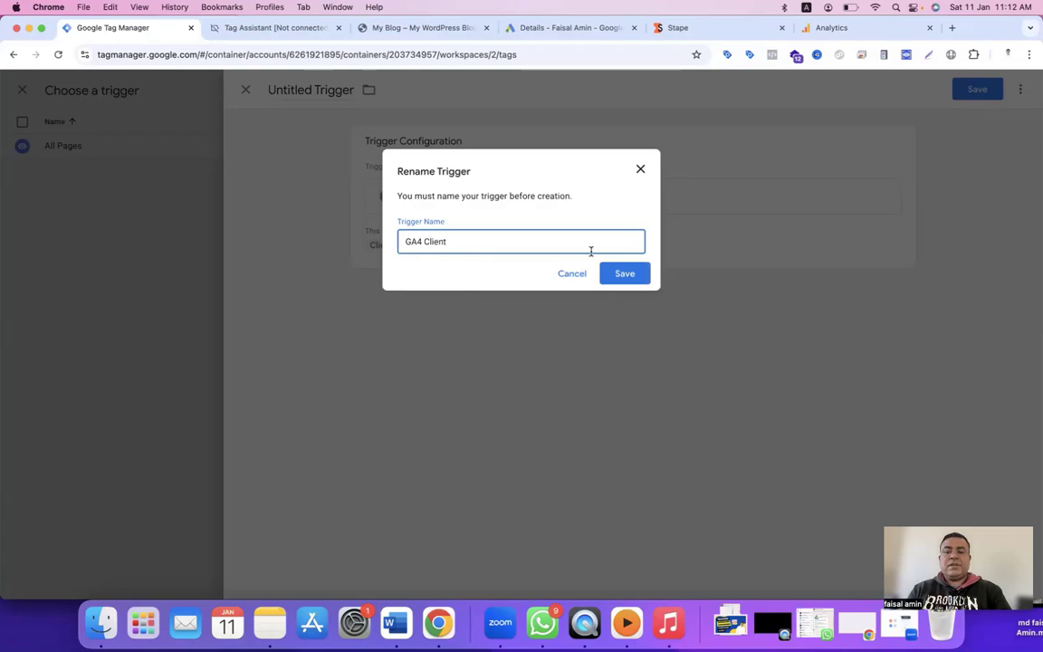
click(624, 273)
click(968, 96)
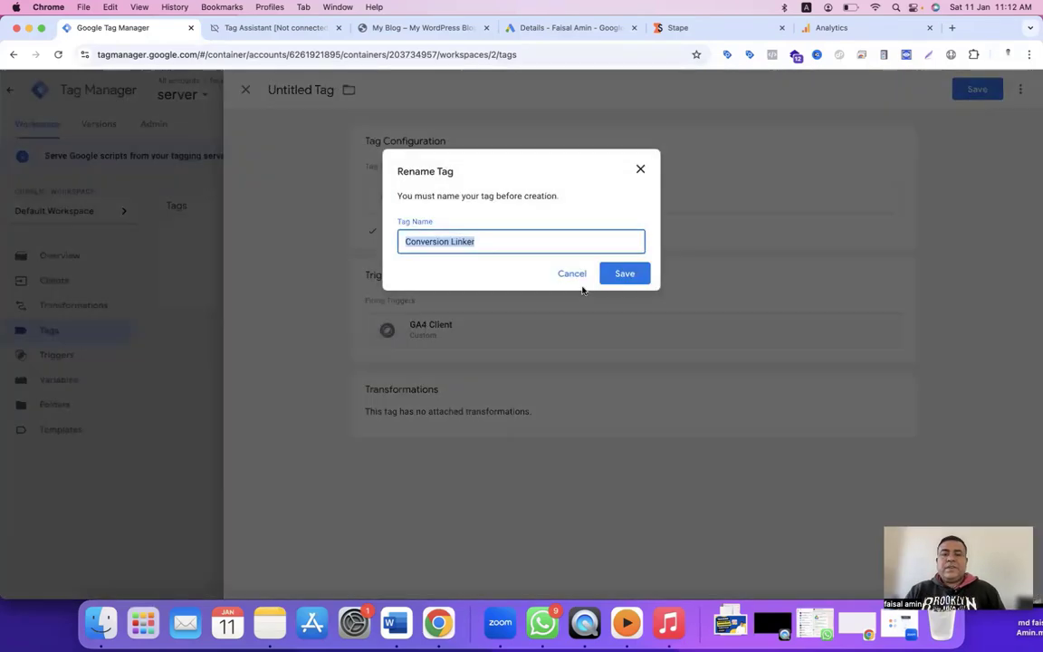
click(624, 272)
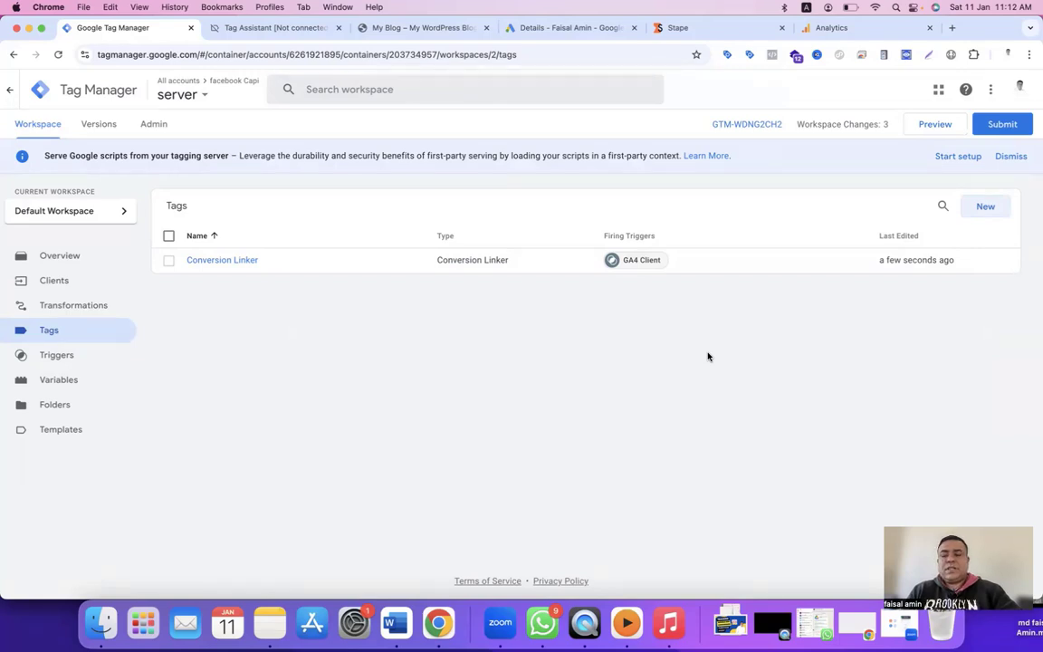
Start a new server tag of the Google Ads Conversion Tracking type
click(975, 208)
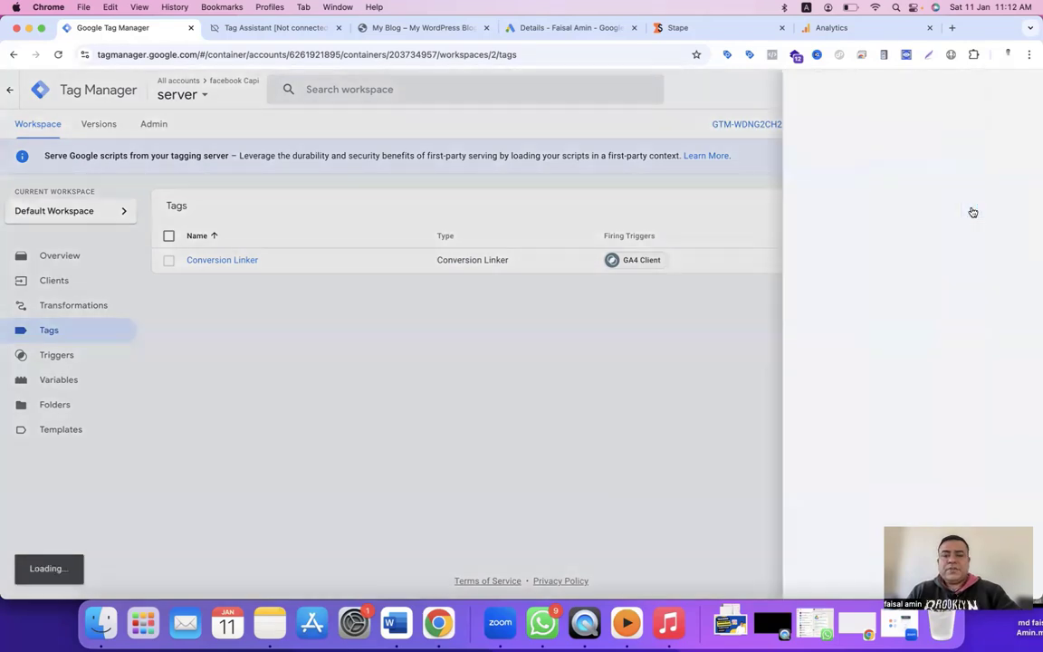
click(645, 200)
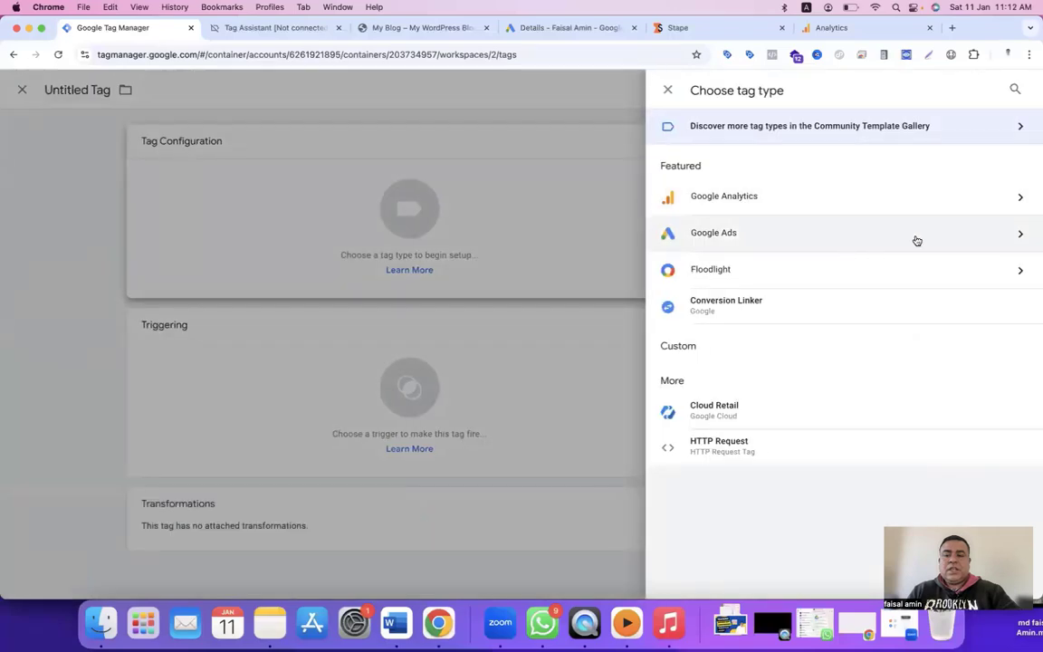
click(915, 237)
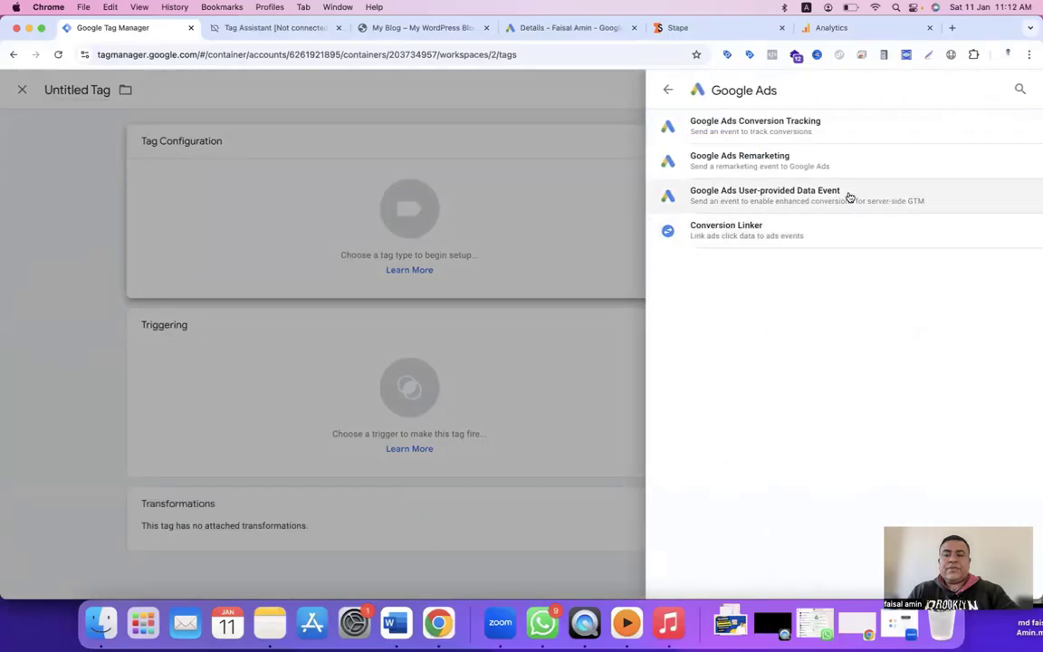
click(789, 130)
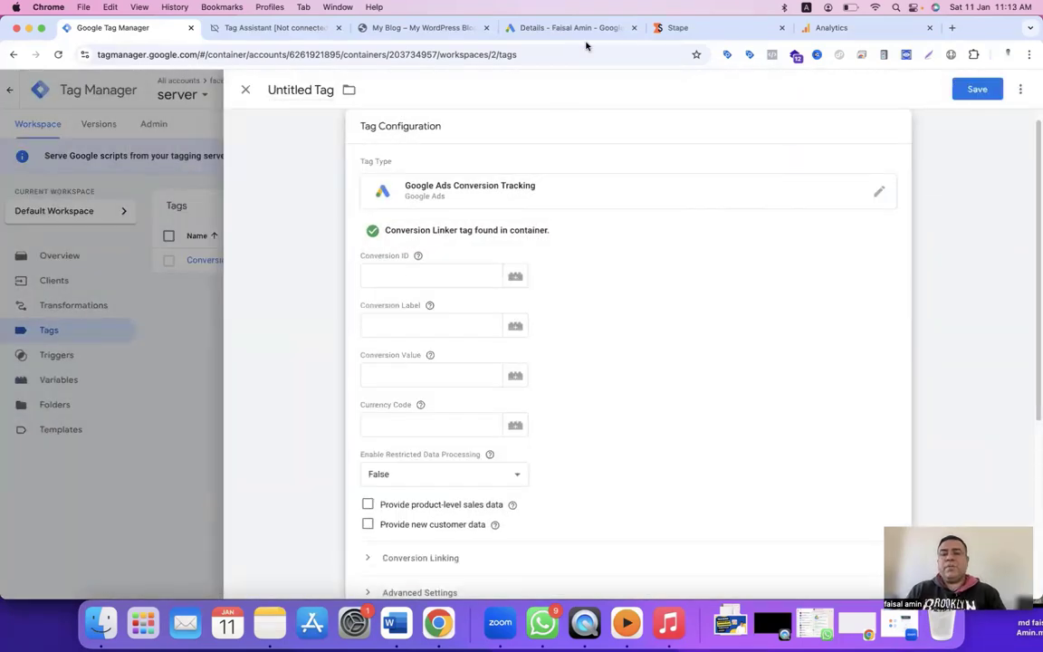
Copy the purchase conversion's Conversion ID from its Google Tag Manager setup instructions in Google Ads into the new tag
click(529, 20)
scroll(562, 272, down, 1)
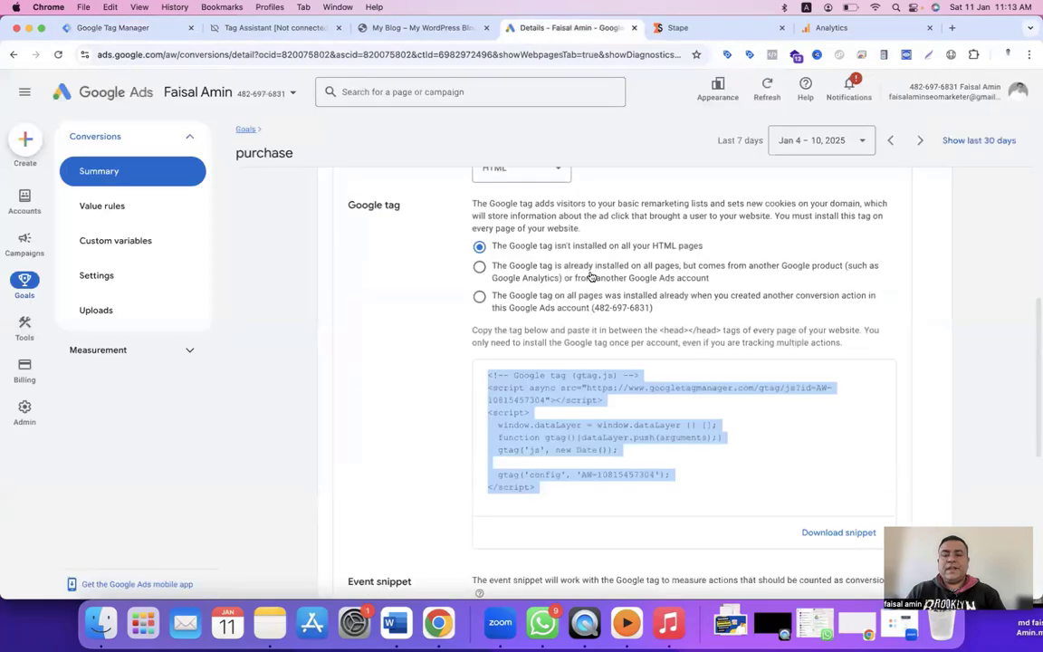
scroll(591, 276, up, 5)
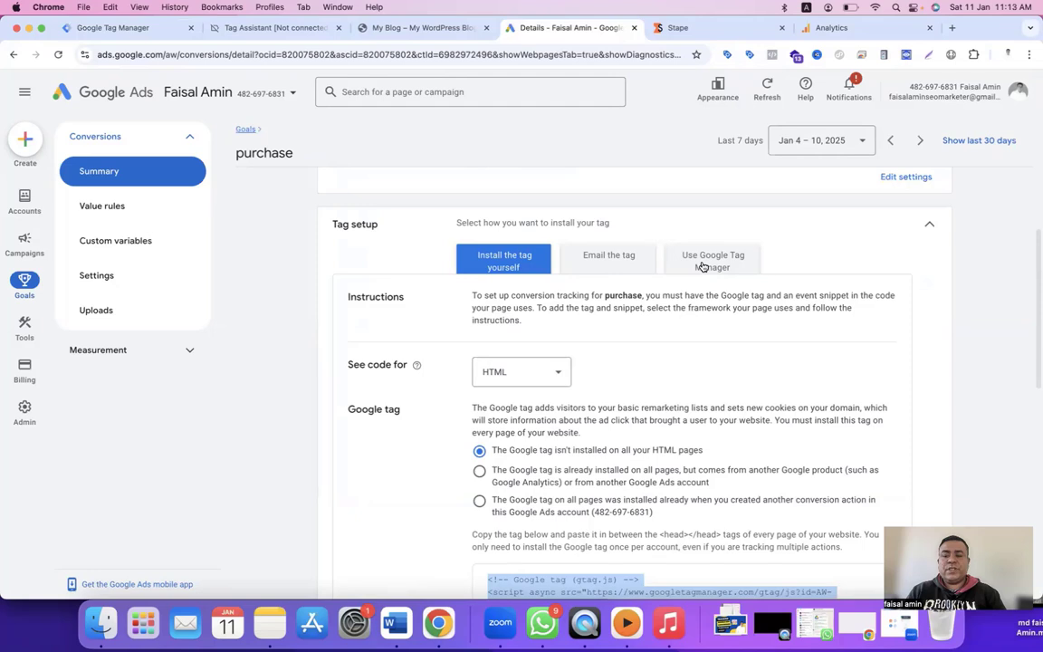
click(703, 260)
drag(550, 403, 499, 403)
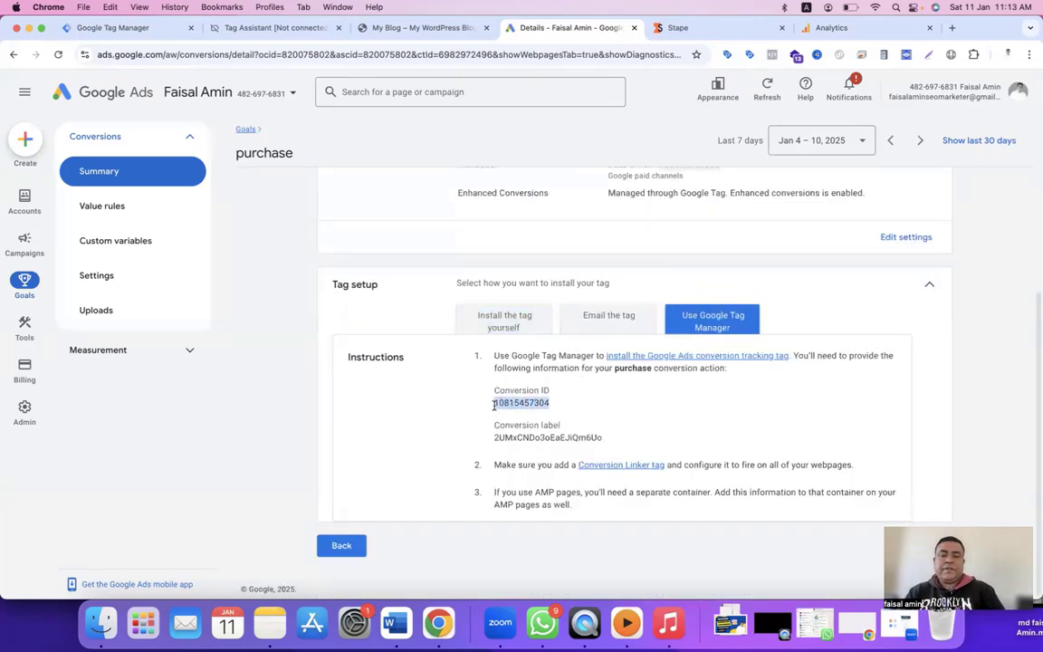
click(145, 27)
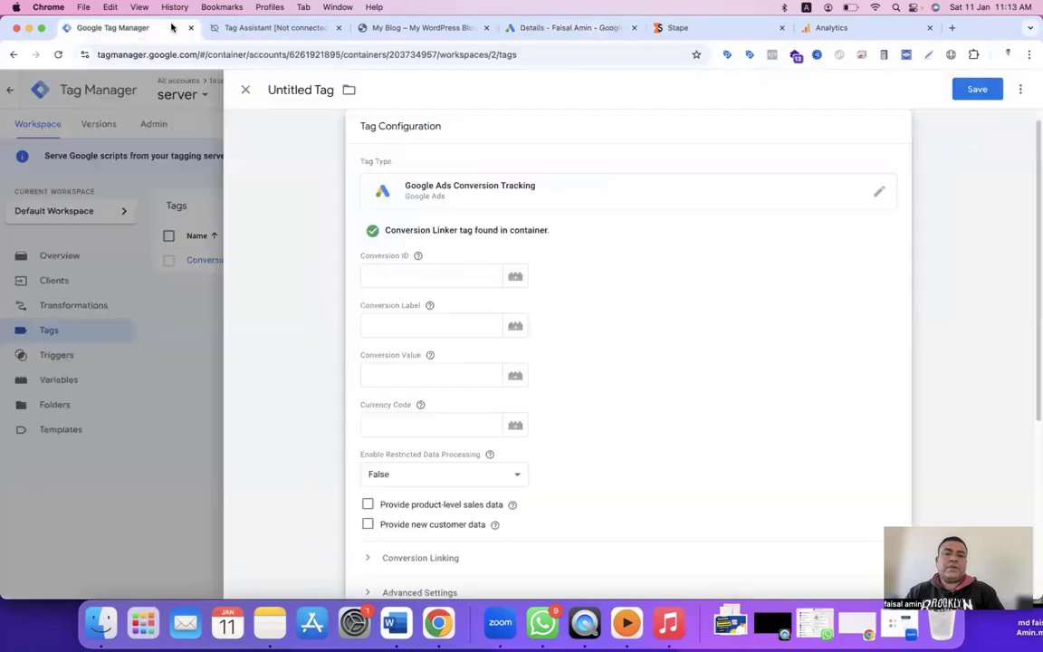
click(388, 276)
key(super+v)
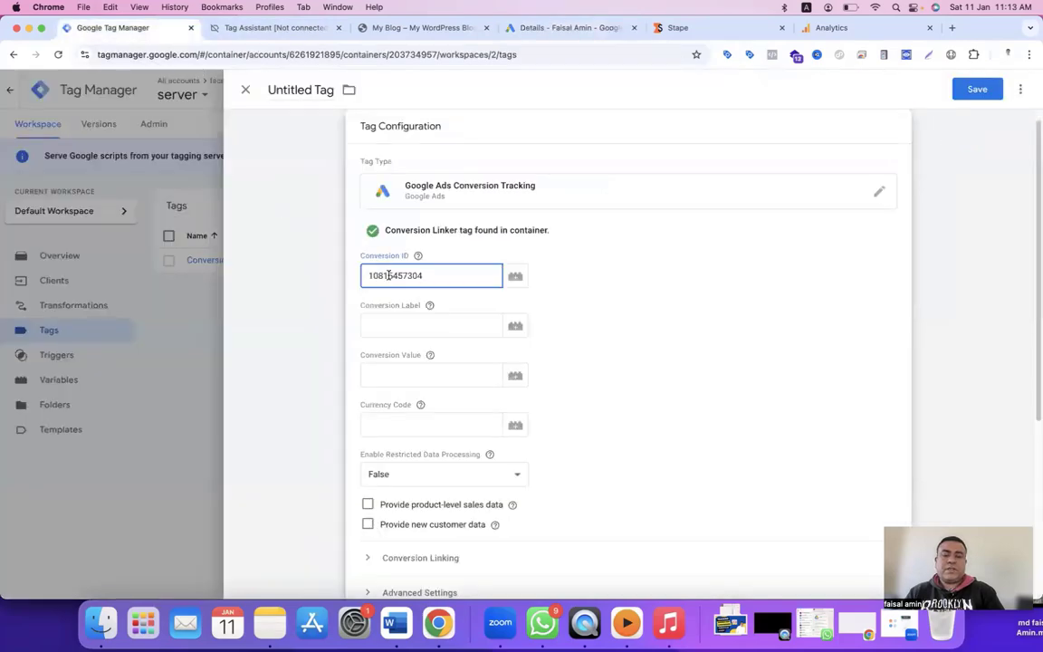
Copy the purchase conversion's label from Google Ads into the tag's Conversion Label field in Google Tag Manager
click(570, 28)
drag(601, 437, 495, 435)
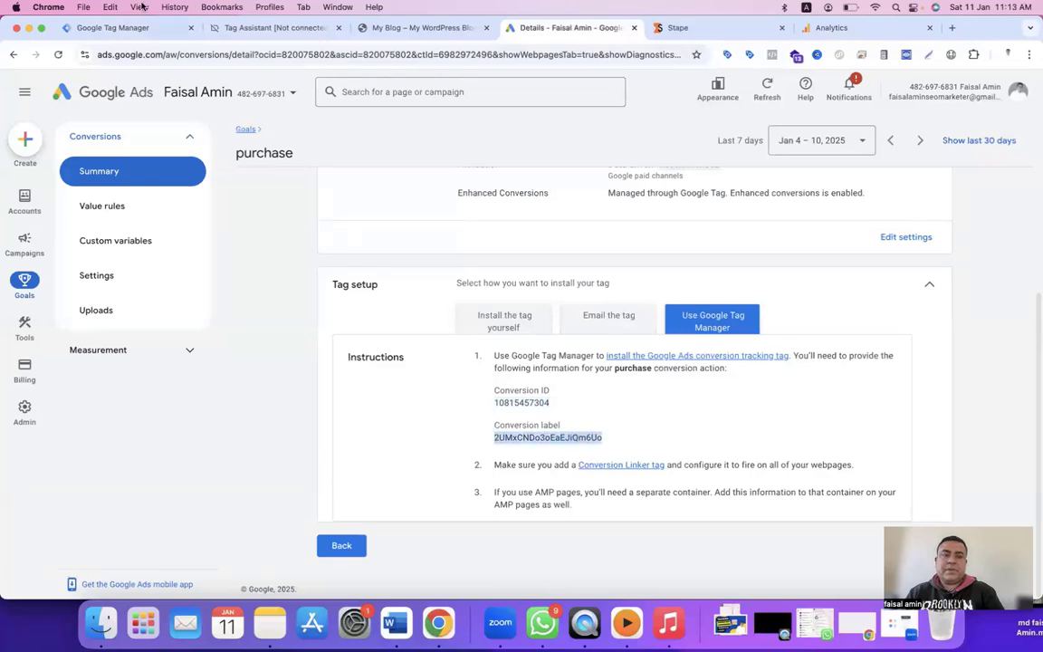
key(super+c)
click(113, 27)
click(386, 324)
key(super+v)
Enable Provide product-level sales data with Event data as the source, and check the tag's Conversion Linking setting
scroll(404, 288, down, 2)
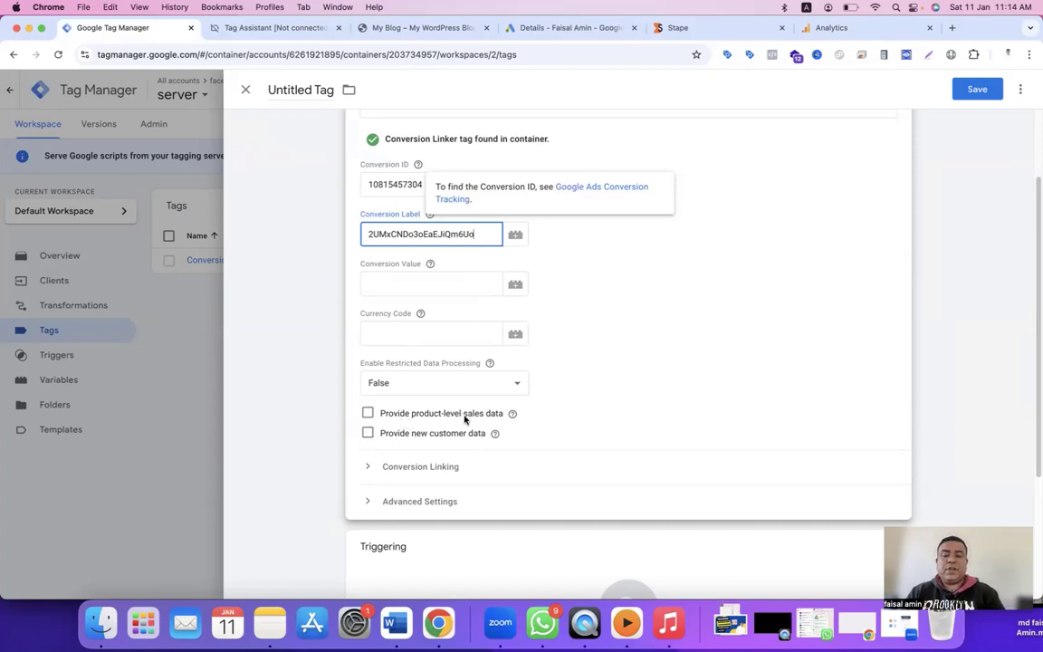
click(369, 415)
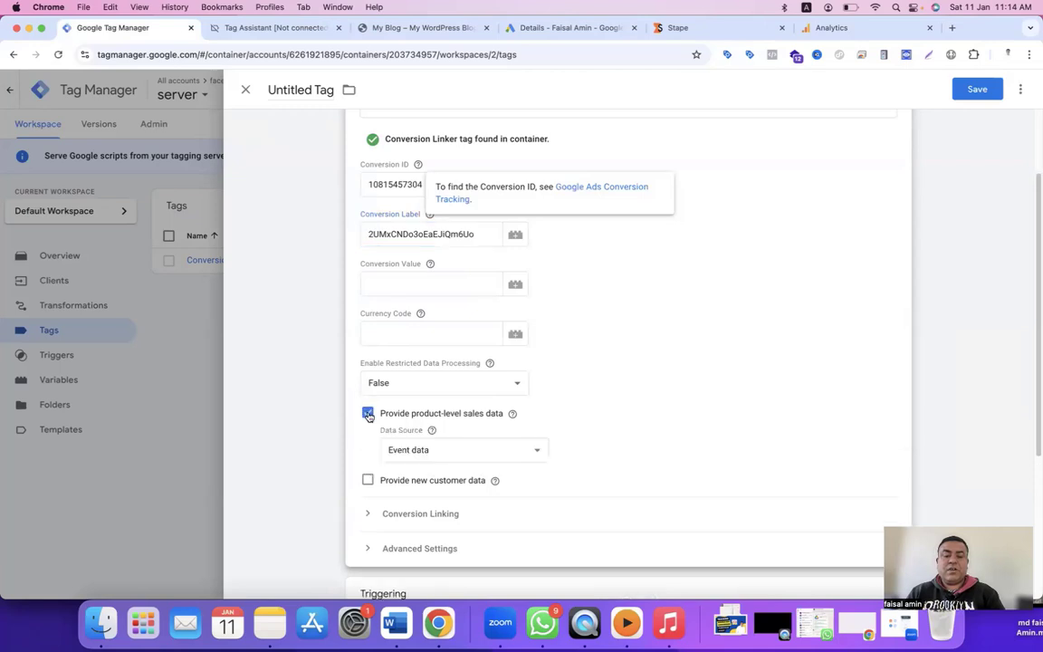
scroll(367, 403, down, 3)
click(368, 393)
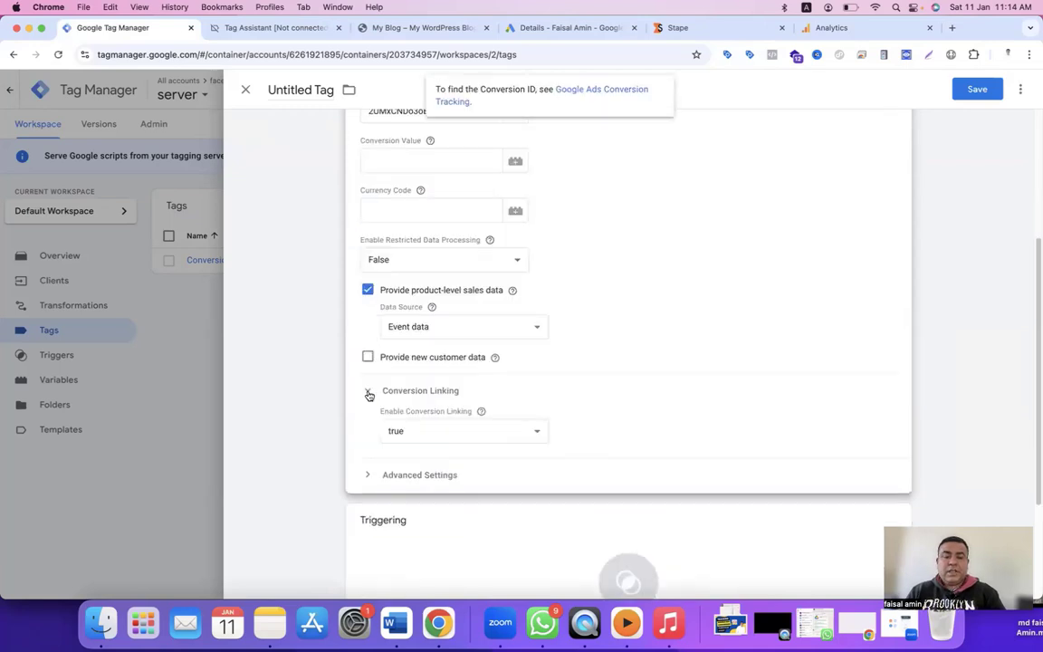
click(368, 393)
Add a new Custom trigger to the Google Ads conversion tag and make it fire on Some Events
scroll(562, 428, down, 2)
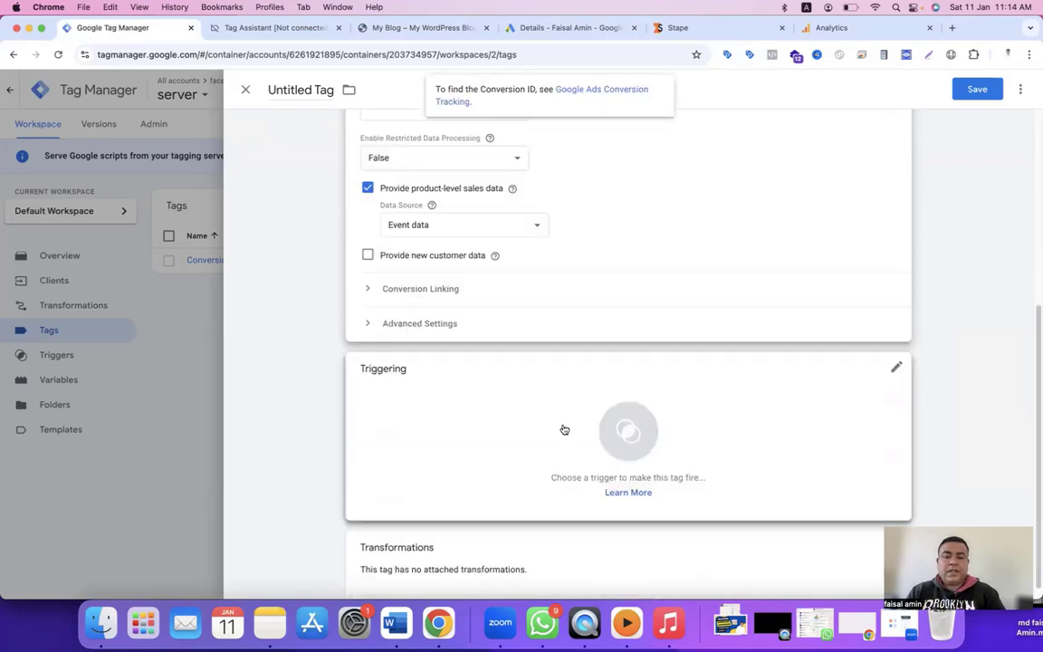
click(630, 433)
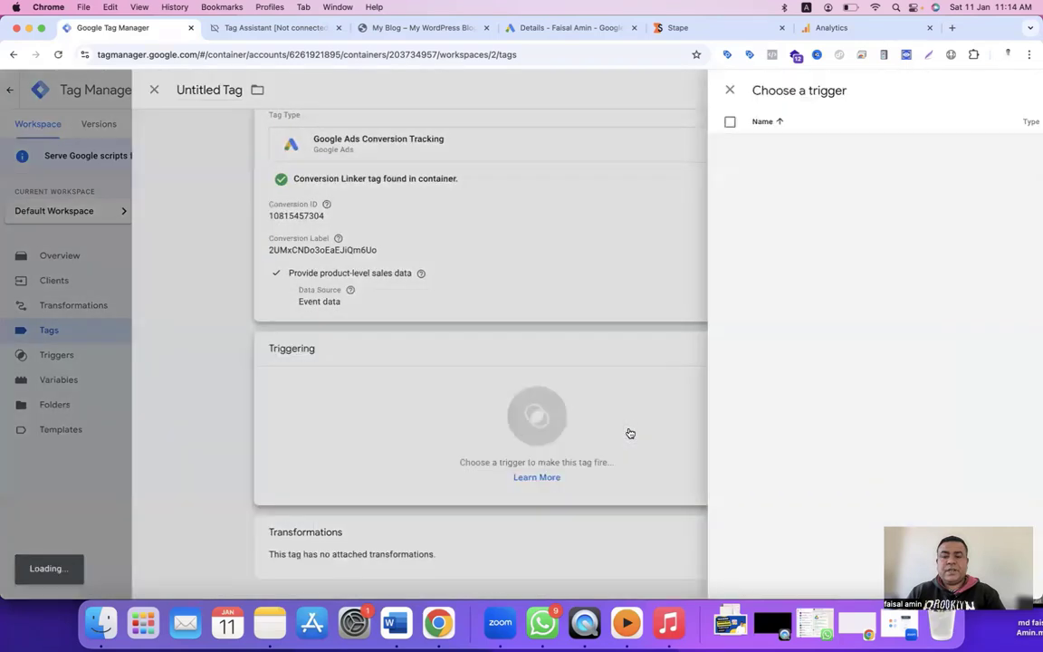
click(1016, 90)
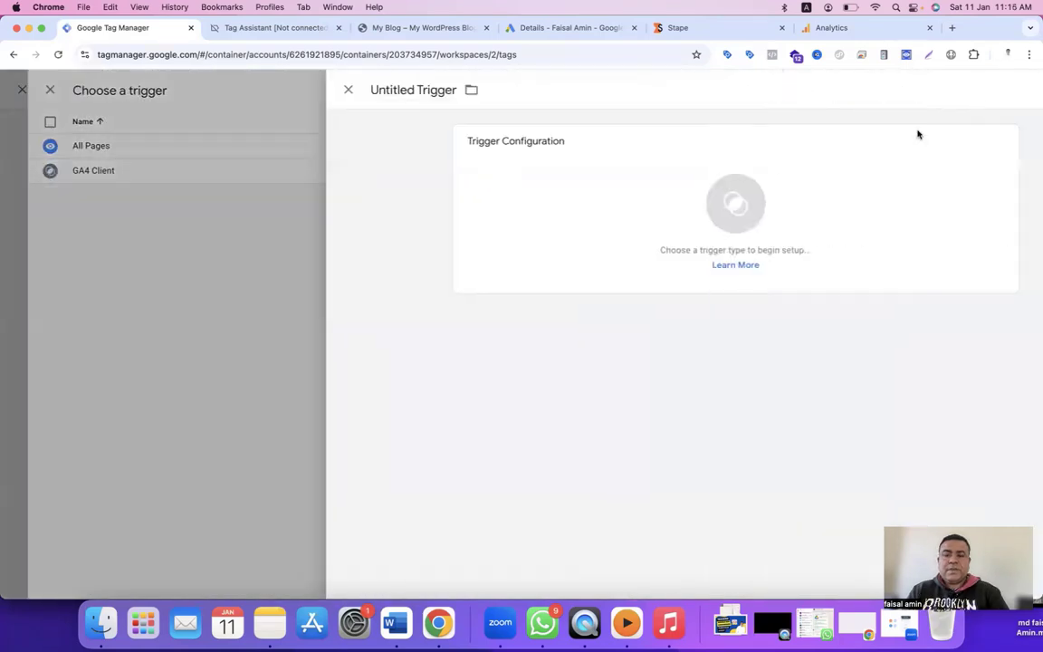
click(635, 203)
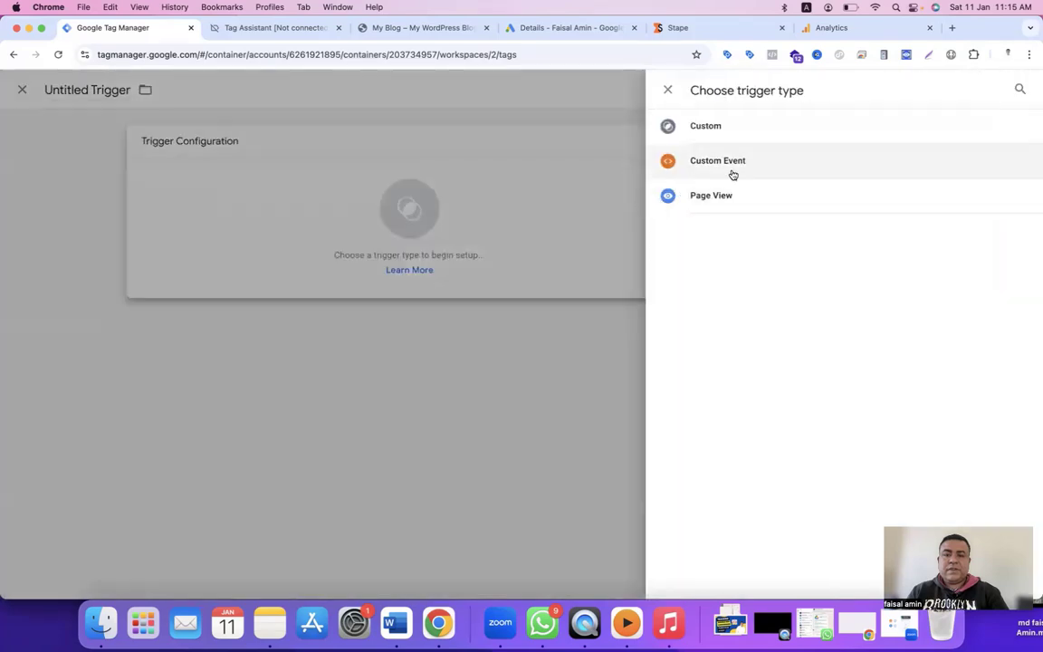
click(728, 134)
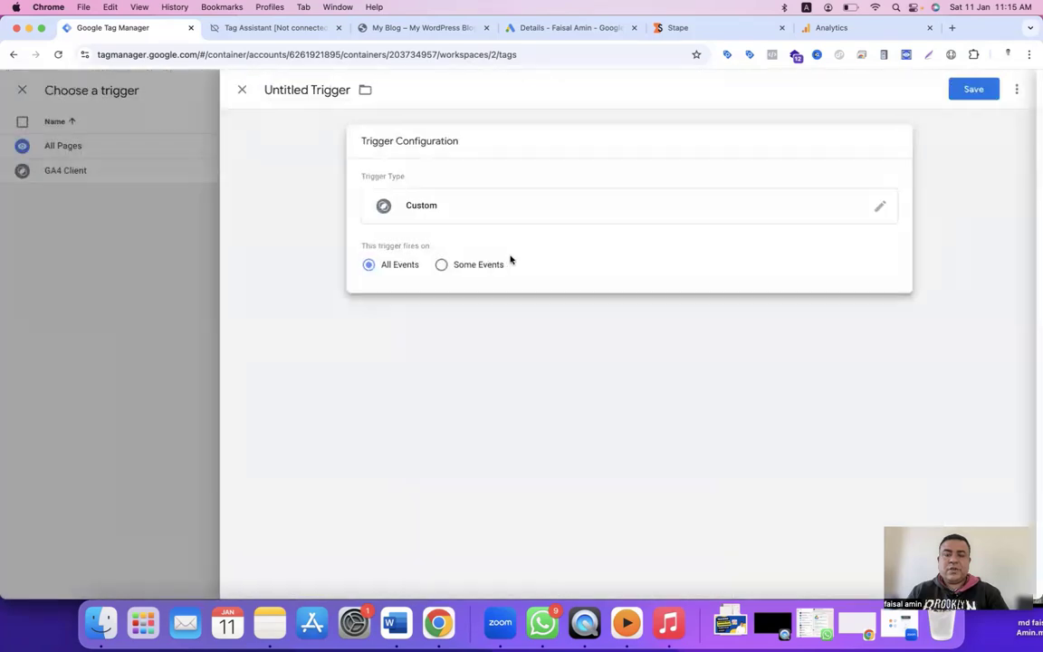
click(441, 264)
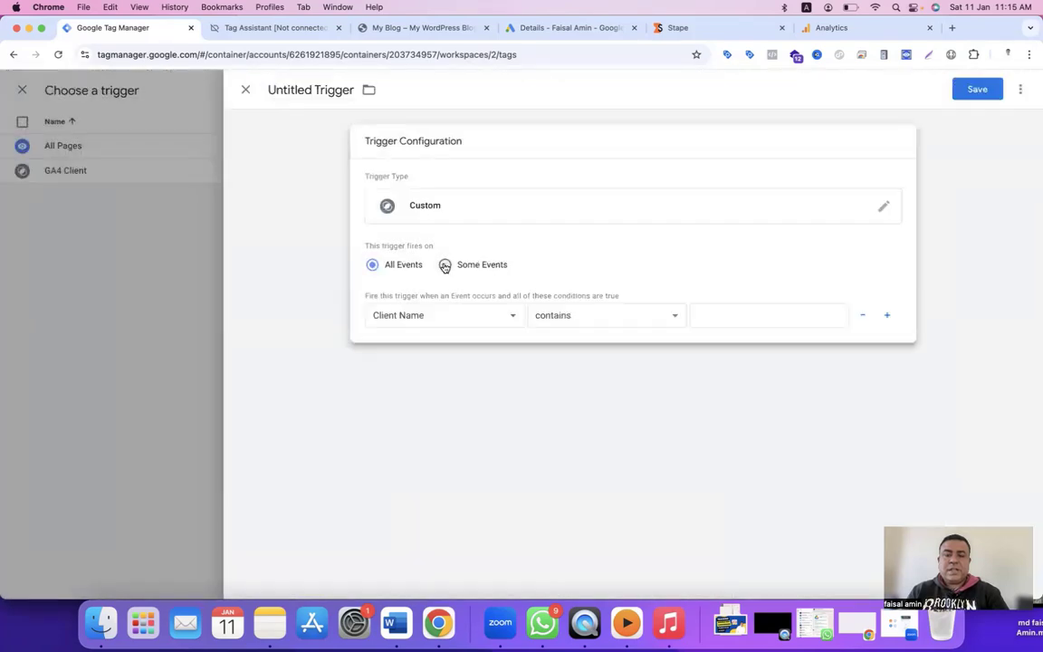
Set the trigger condition to Event Name equals purchase
click(460, 317)
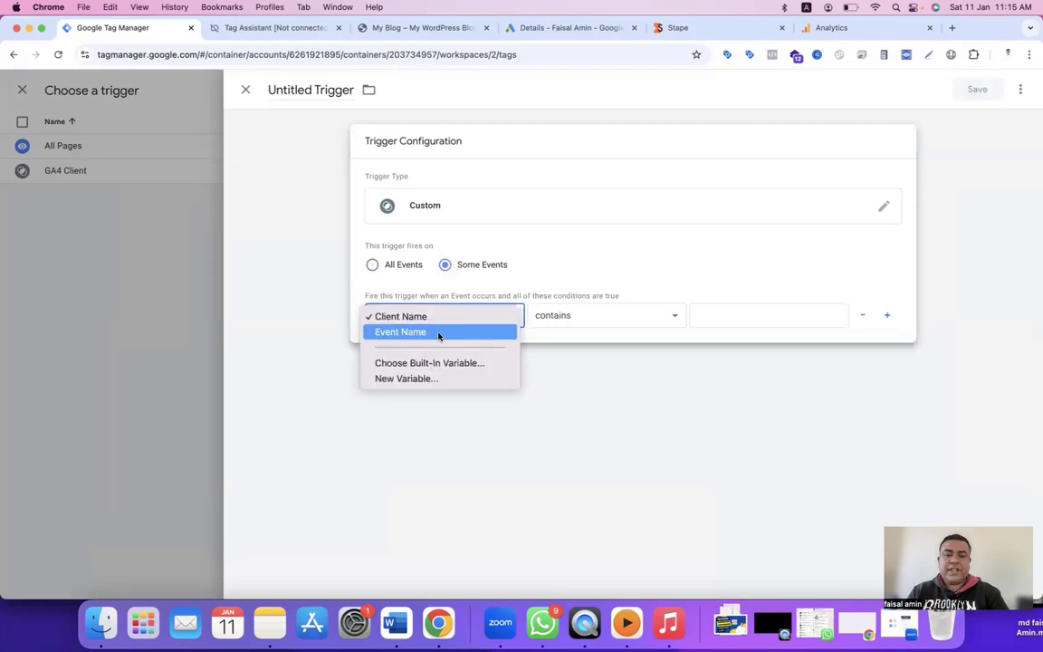
click(438, 336)
click(575, 315)
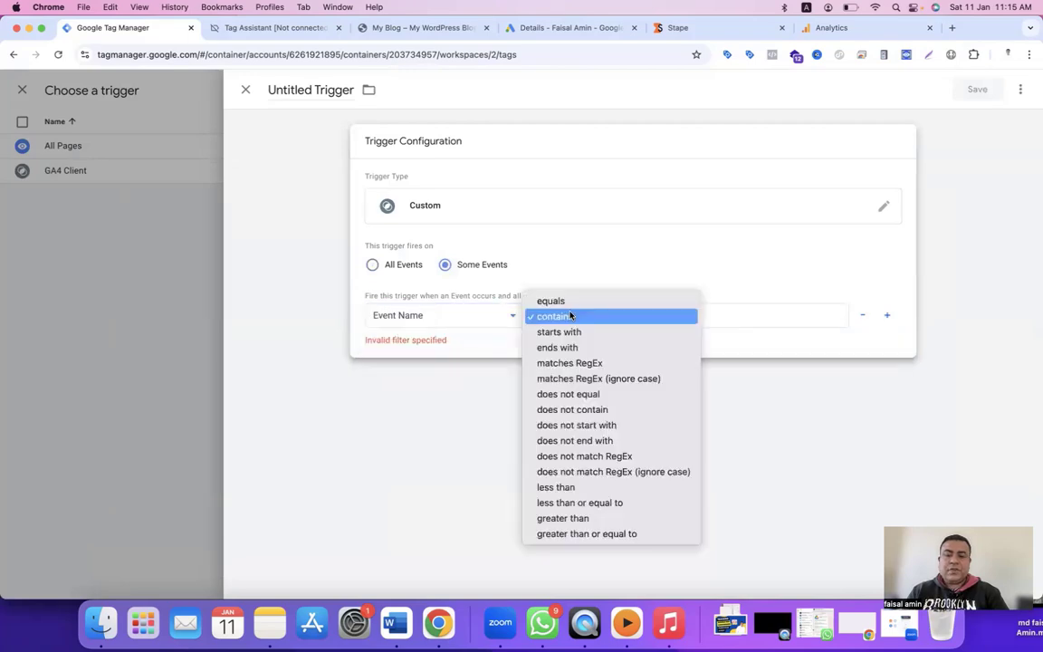
click(559, 304)
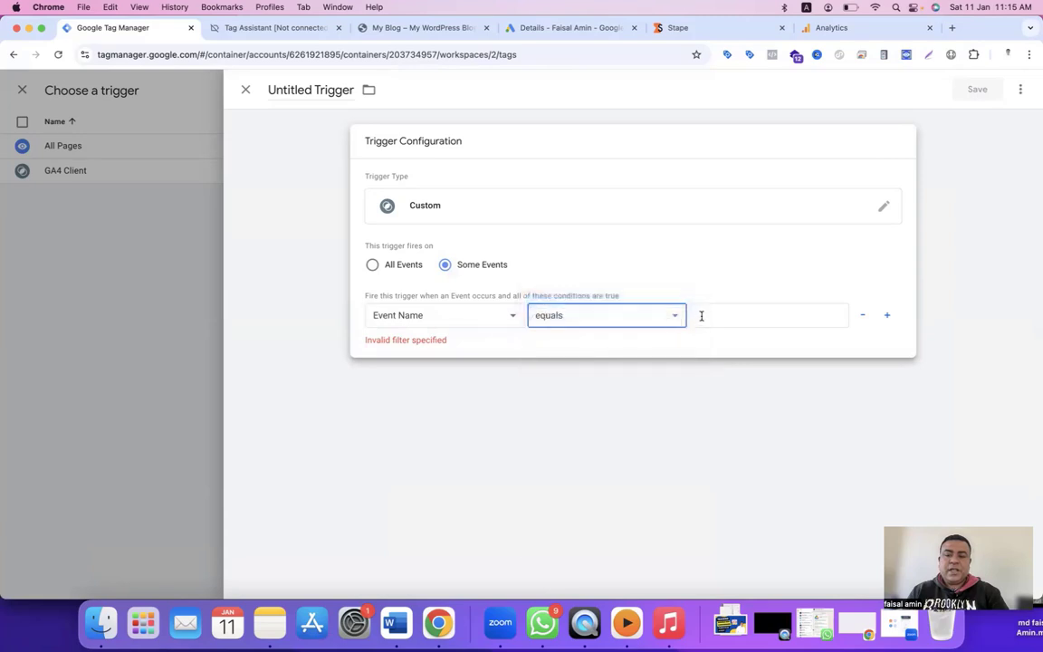
click(701, 315)
text(pu)
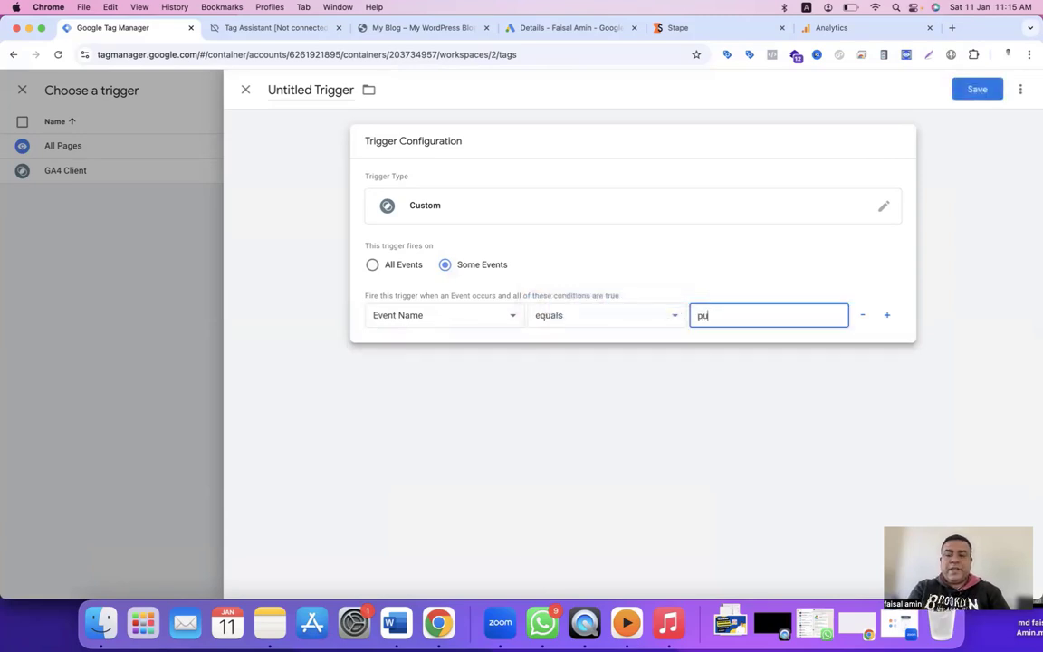
text(rchase)
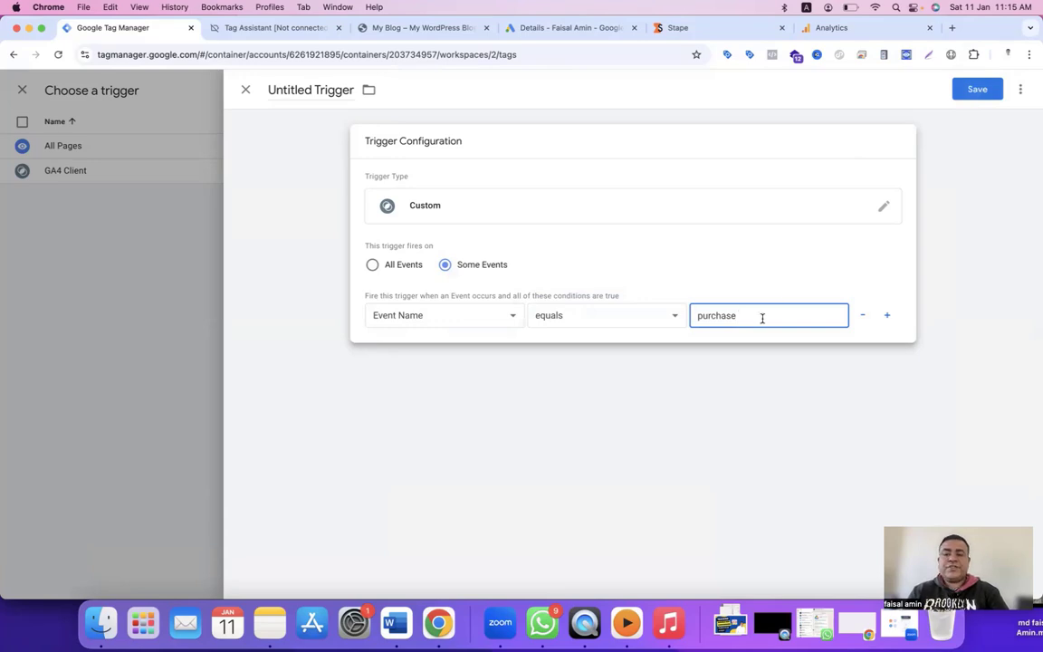
Check the event name in the purchase event's data layer push in Tag Assistant
click(277, 28)
scroll(312, 290, down, 5)
scroll(290, 272, up, 20)
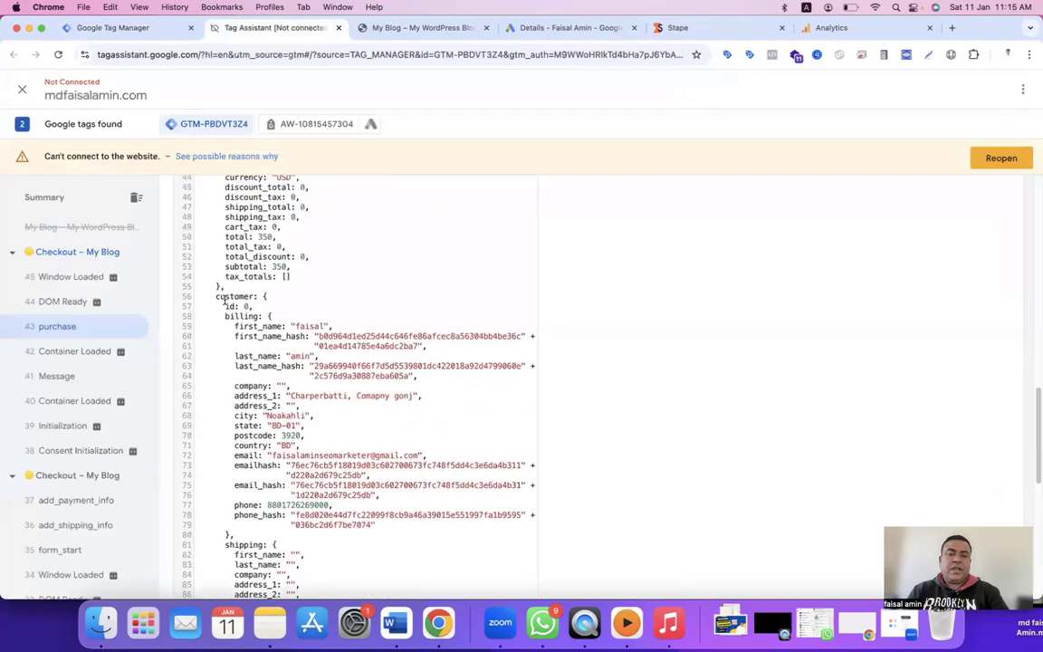
click(270, 220)
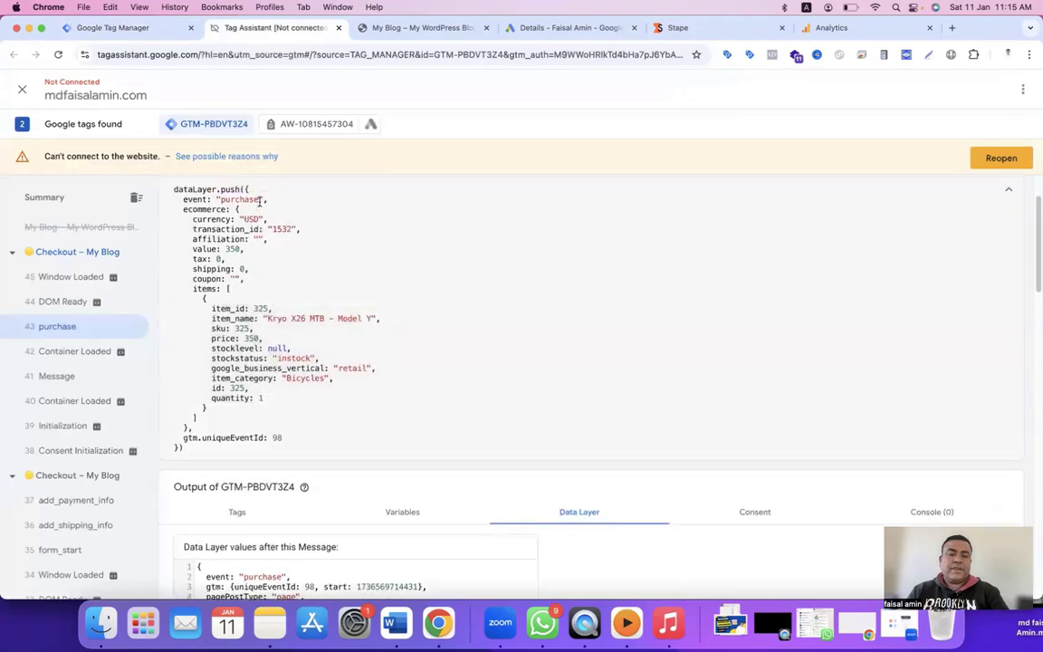
Name the new purchase trigger "Event Purchase" in Tag Manager and save it
double_click(240, 200)
click(127, 28)
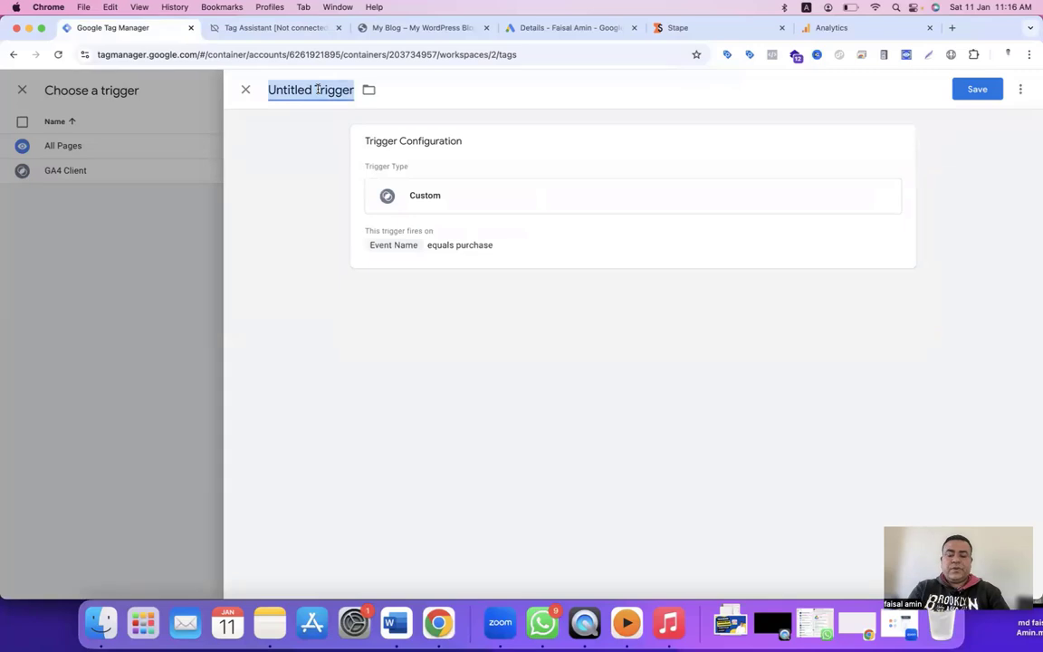
text(Event Purchase)
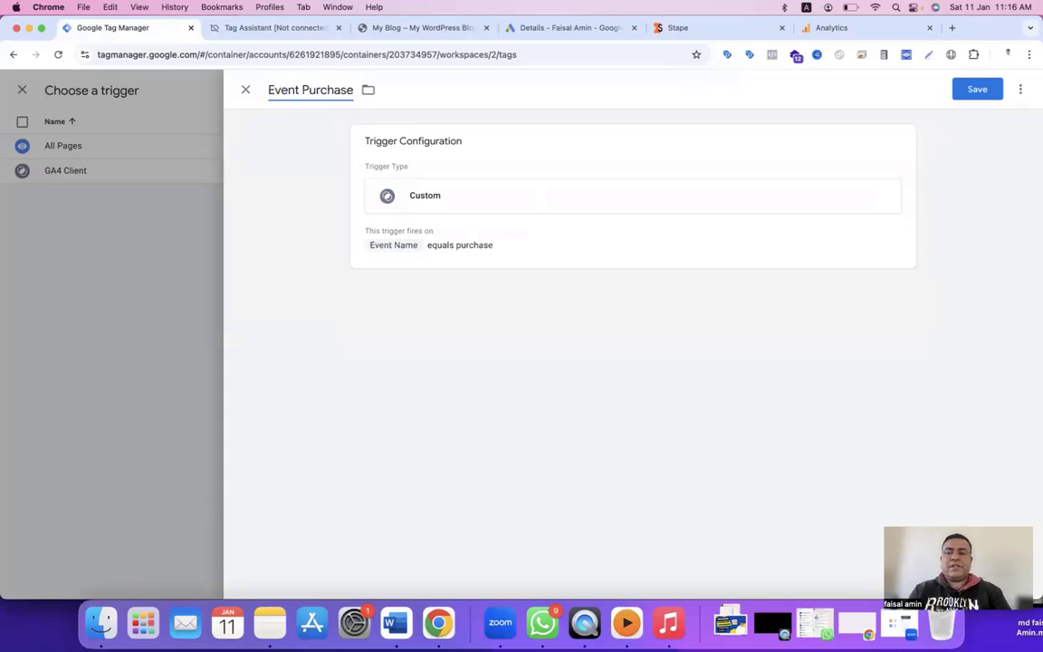
click(977, 89)
Name the Google Ads conversion tag "Google Ads remarketing For Purchase" and save it
click(315, 88)
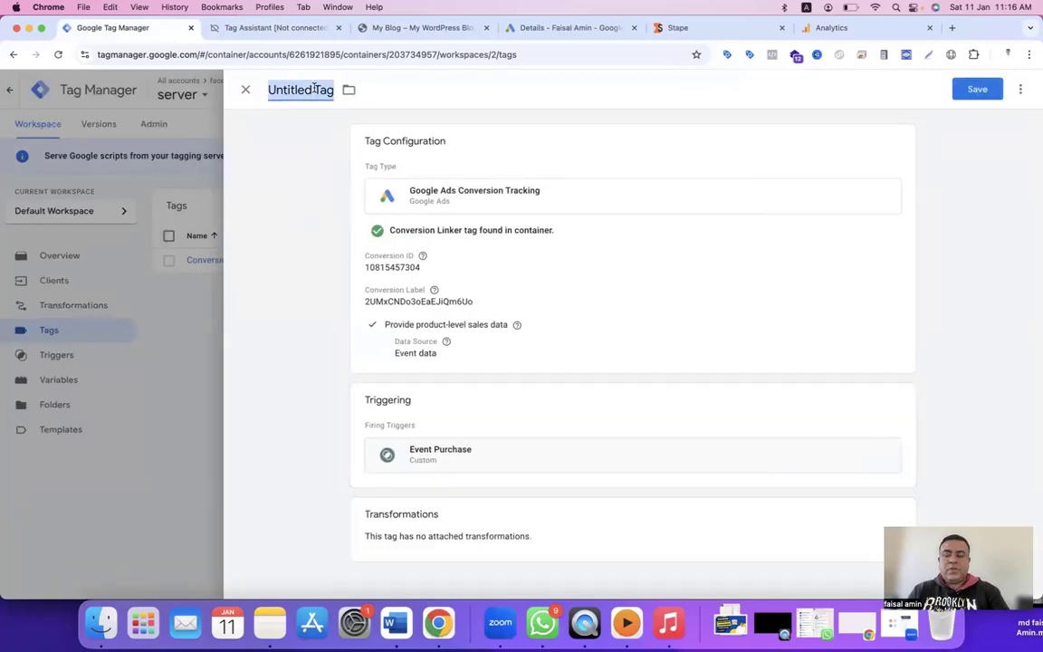
text(Google Ads)
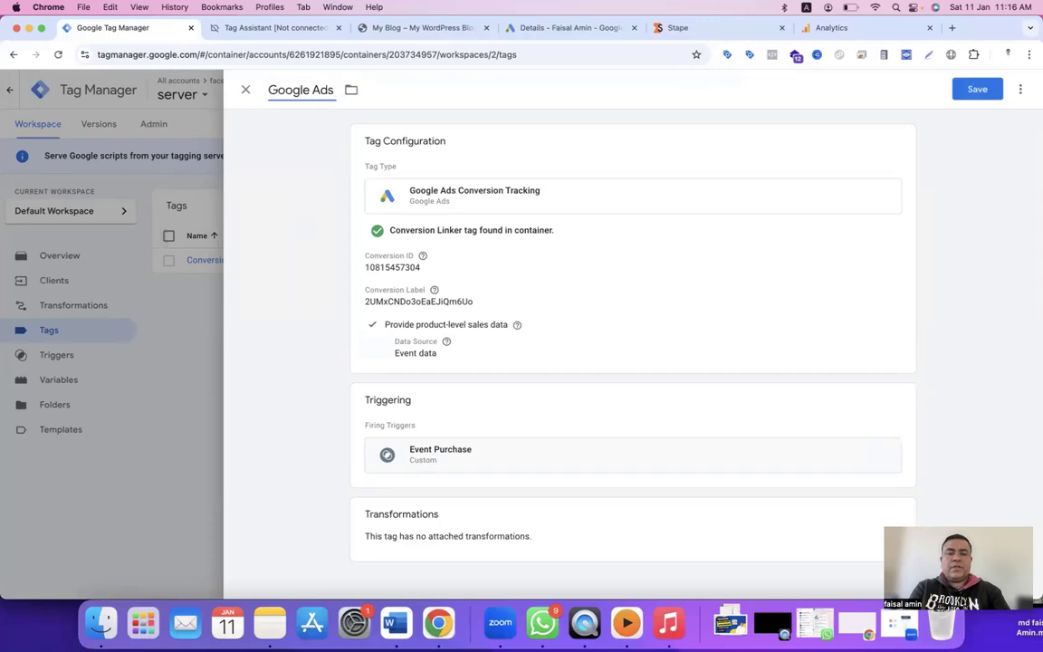
text( remarketing For)
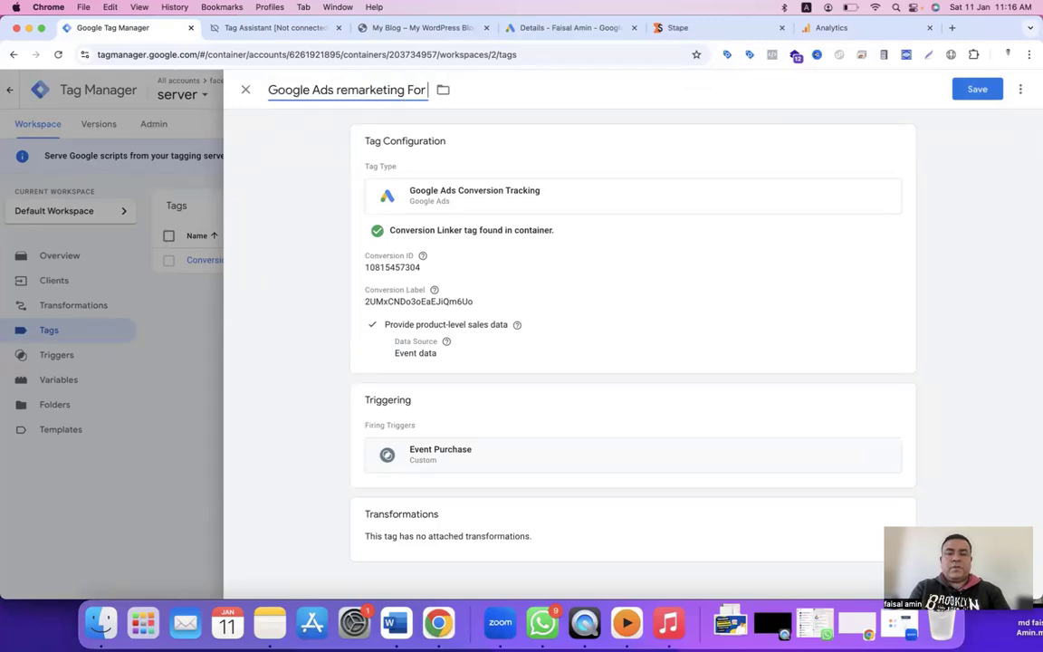
text( Purchase)
click(978, 89)
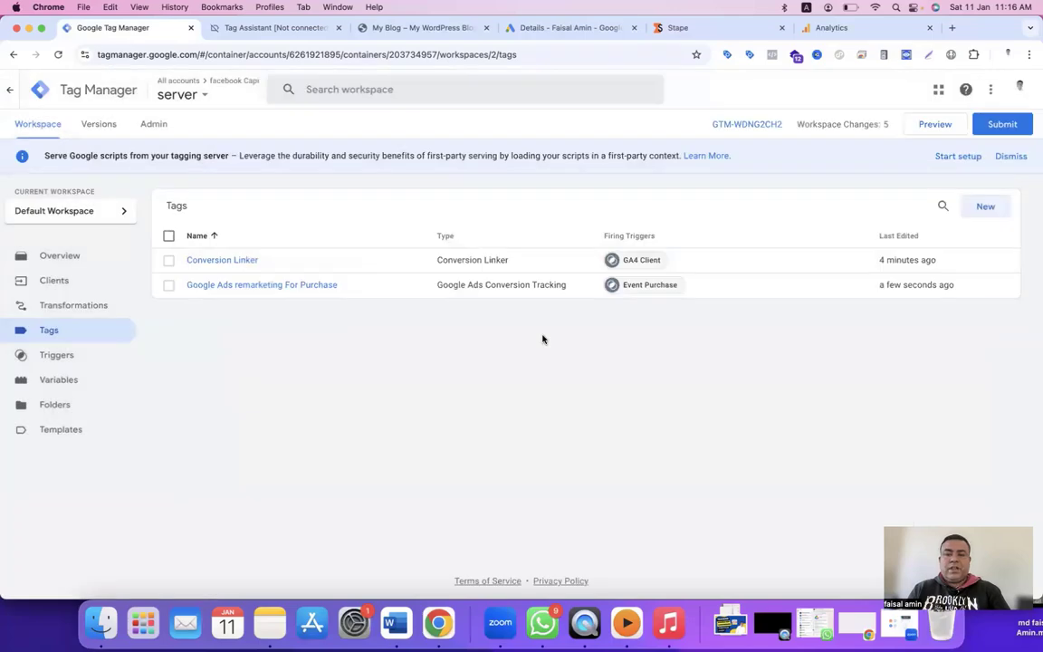
Publish the server container changes as a new version without a name or description
click(1003, 124)
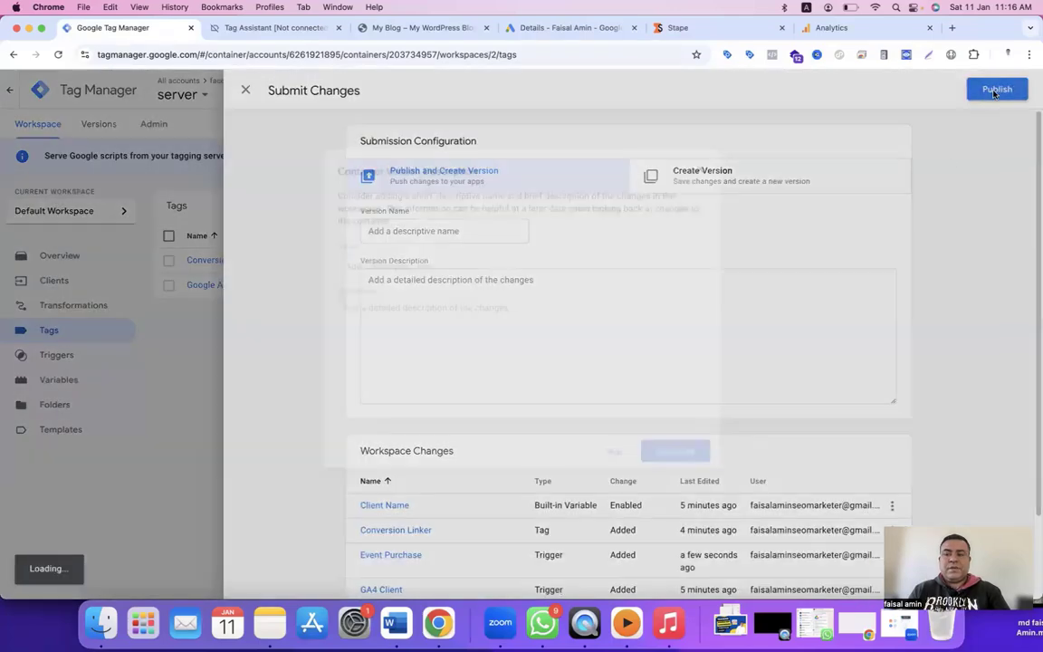
click(996, 90)
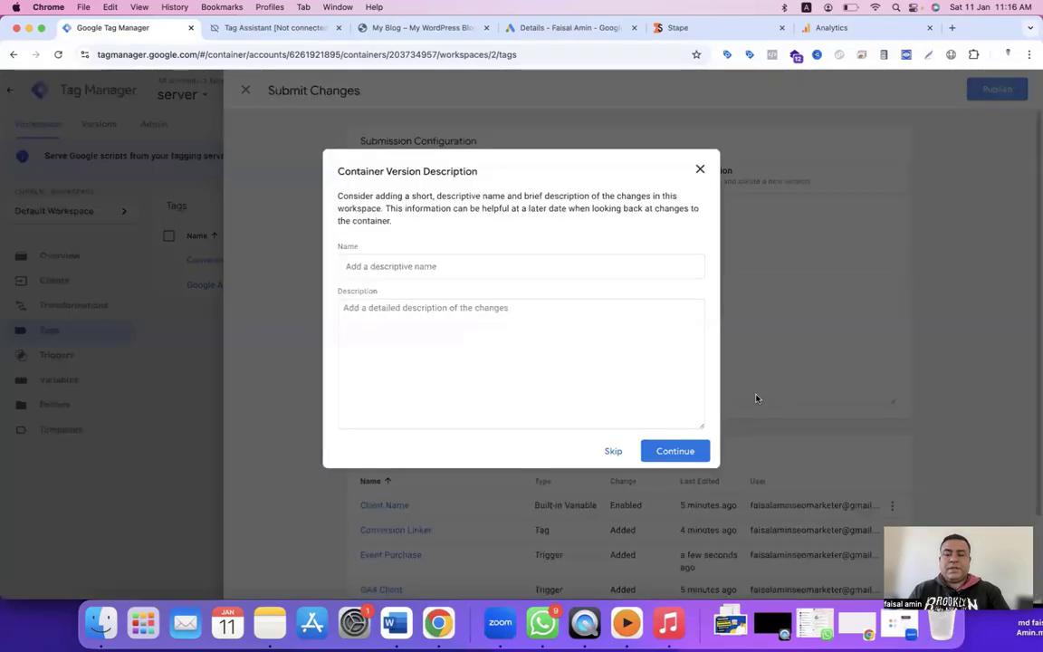
click(686, 451)
click(271, 27)
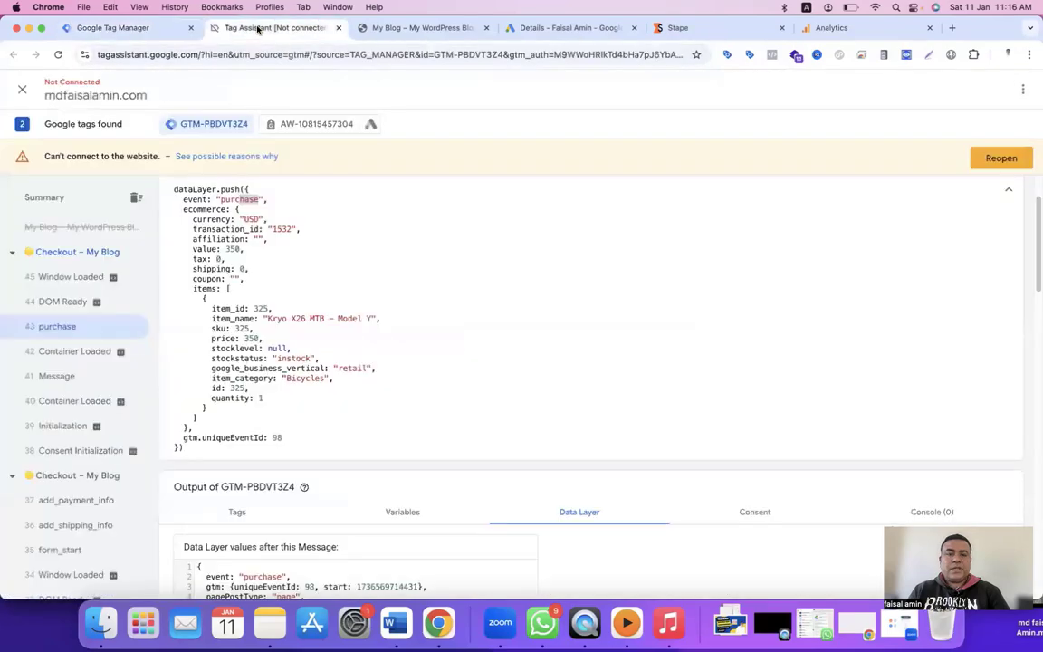
click(126, 27)
click(924, 125)
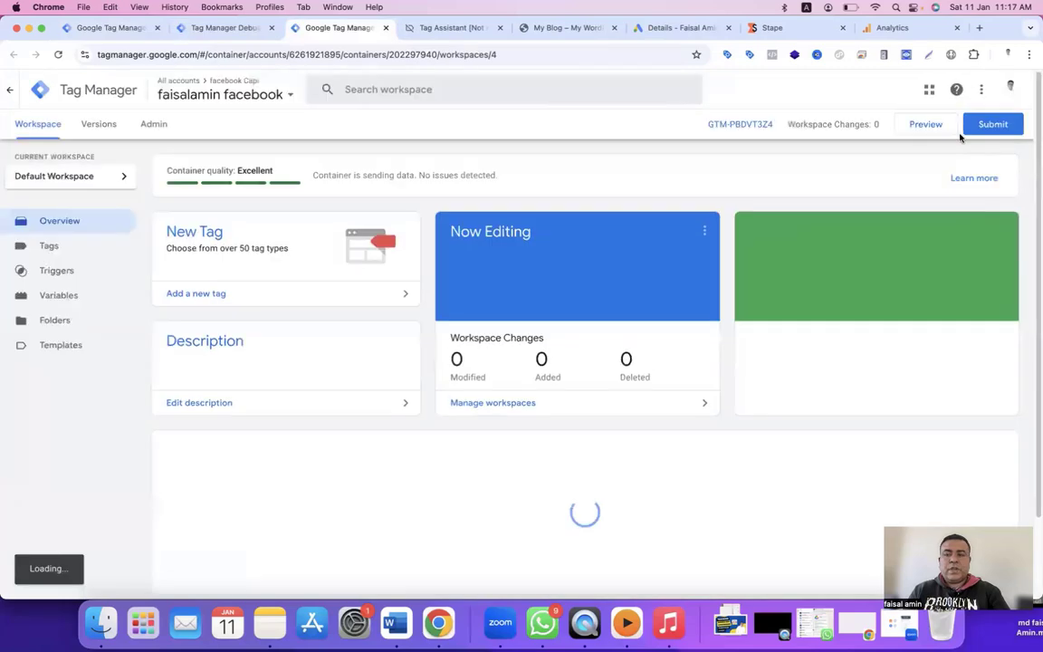
click(927, 128)
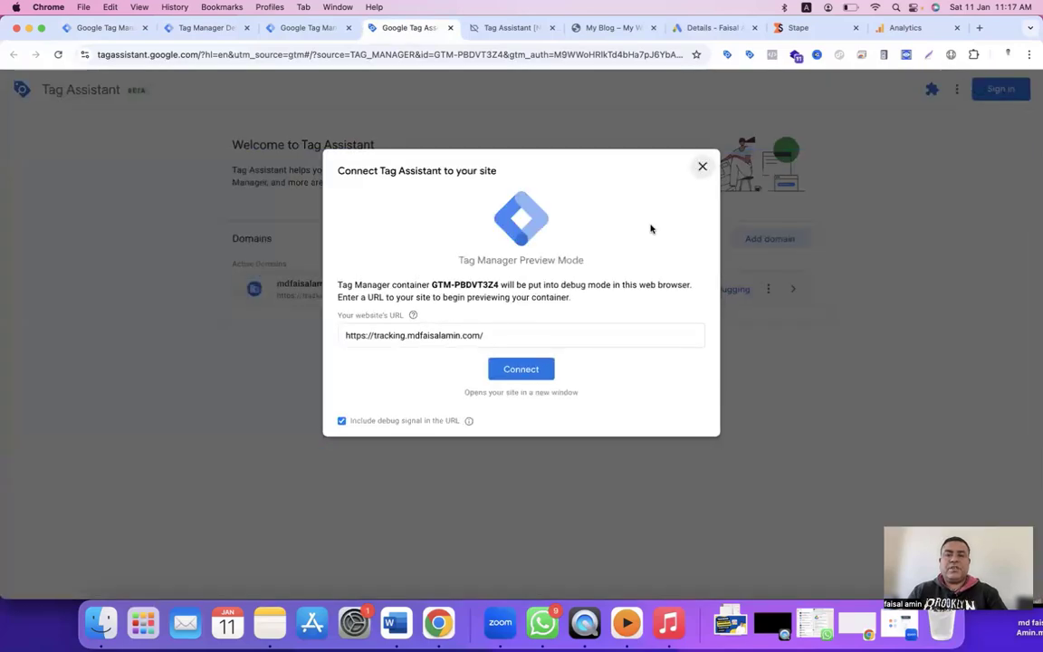
click(533, 370)
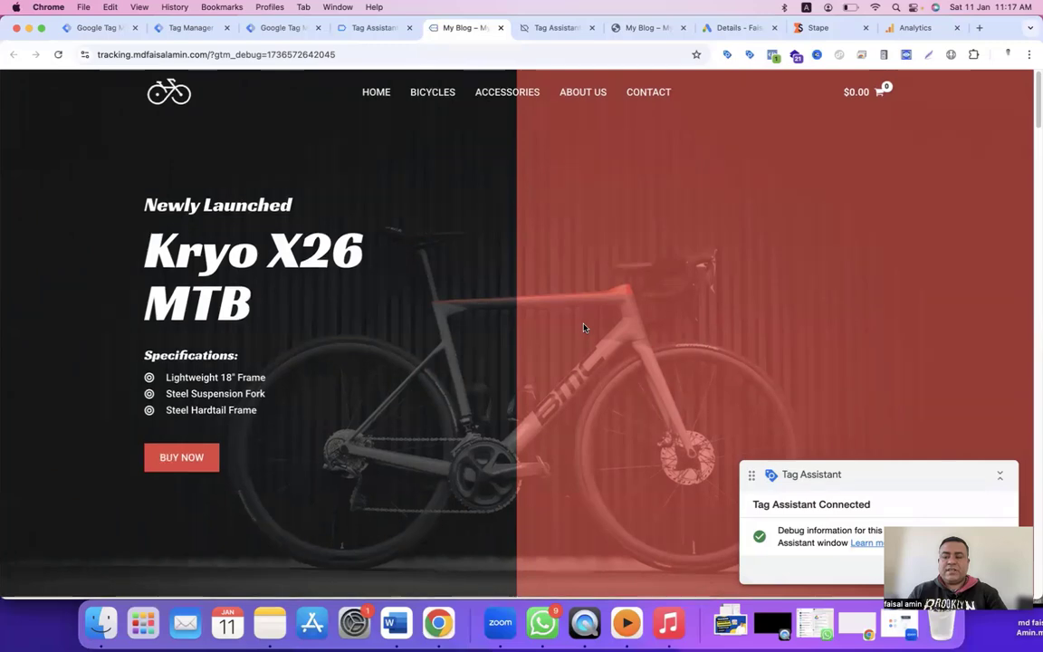
Add one Kryo X26 MTB – Model Z to the cart on the store site and view the cart
scroll(584, 328, down, 6)
scroll(584, 328, down, 1)
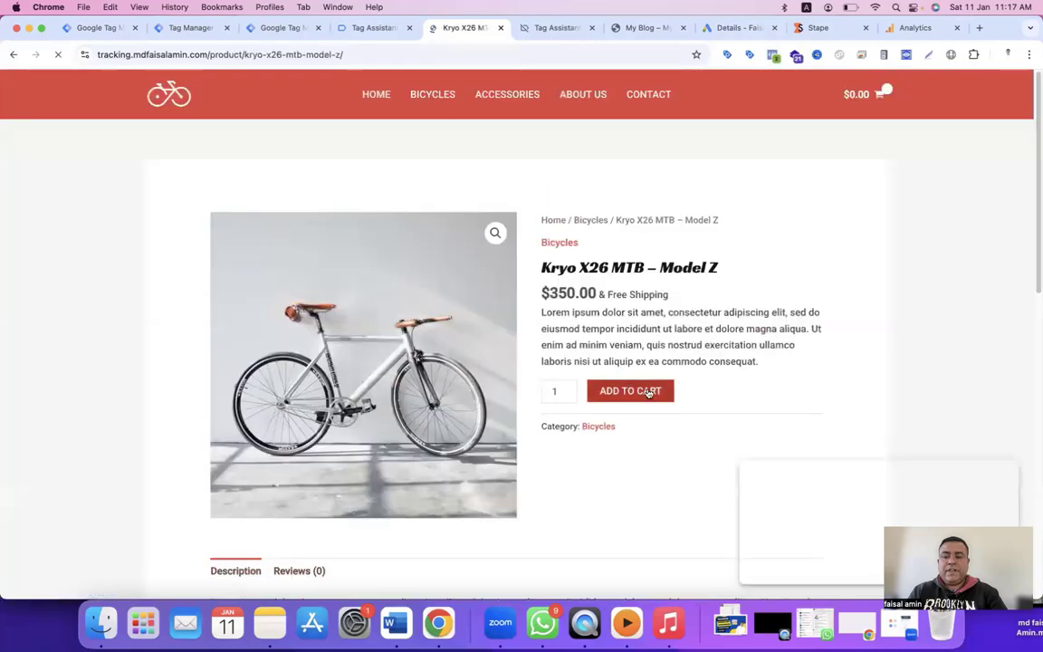
click(652, 392)
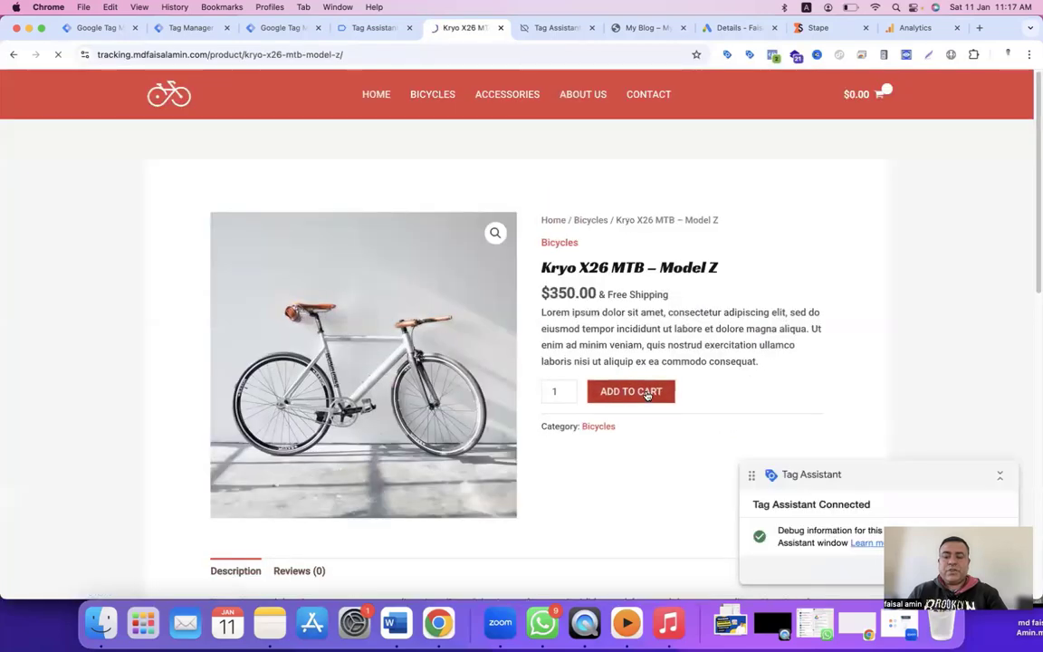
click(762, 237)
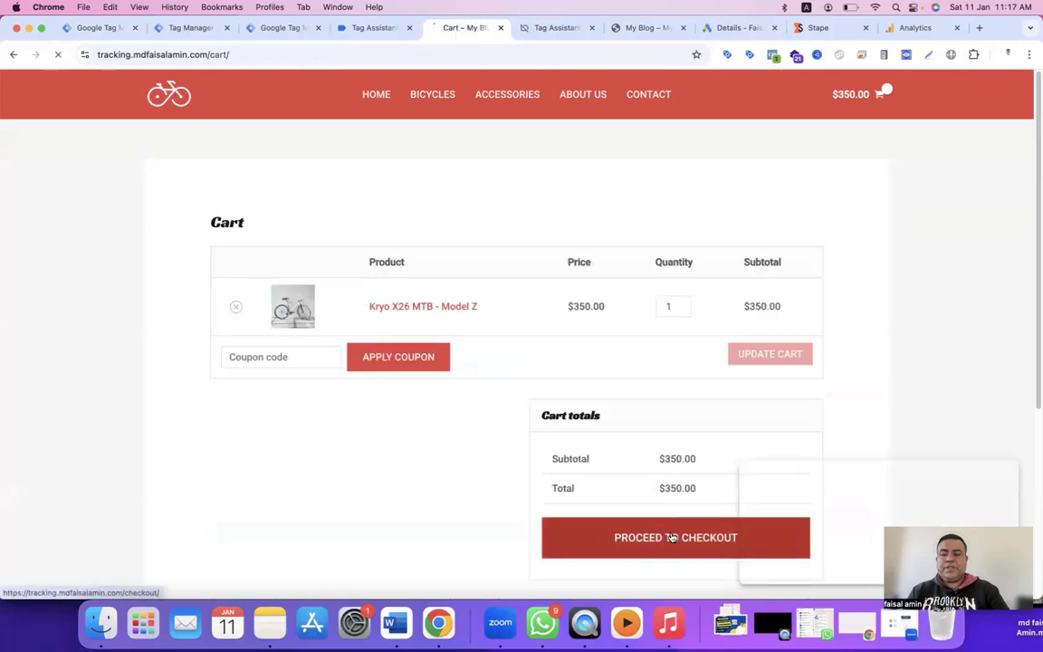
Proceed to checkout and place the cash-on-delivery order with the prefilled billing details
scroll(489, 380, down, 3)
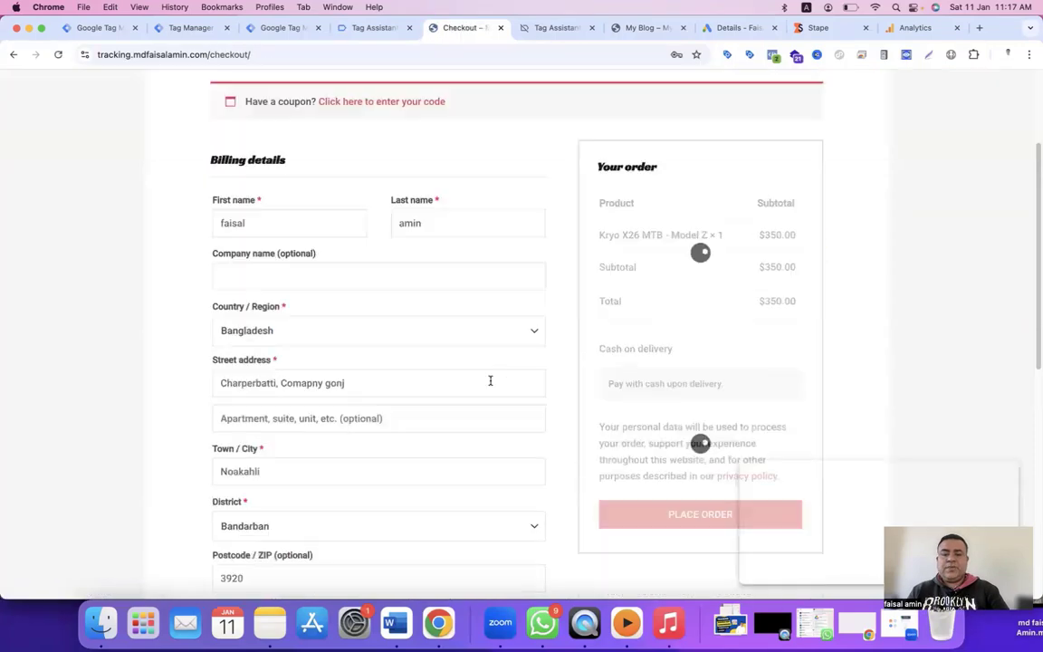
scroll(398, 367, down, 5)
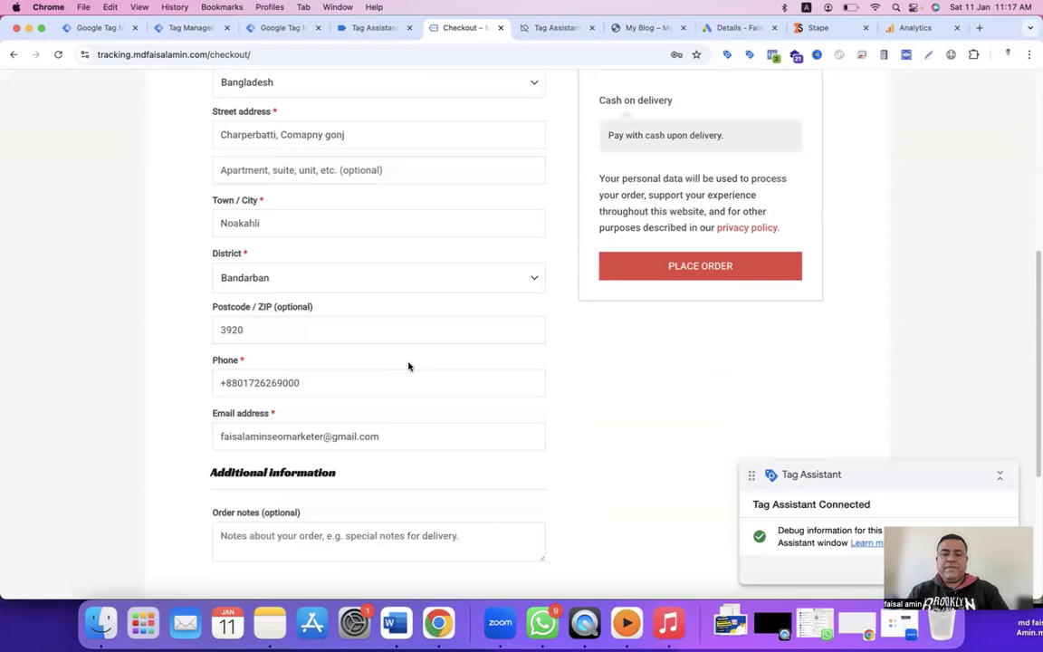
click(714, 268)
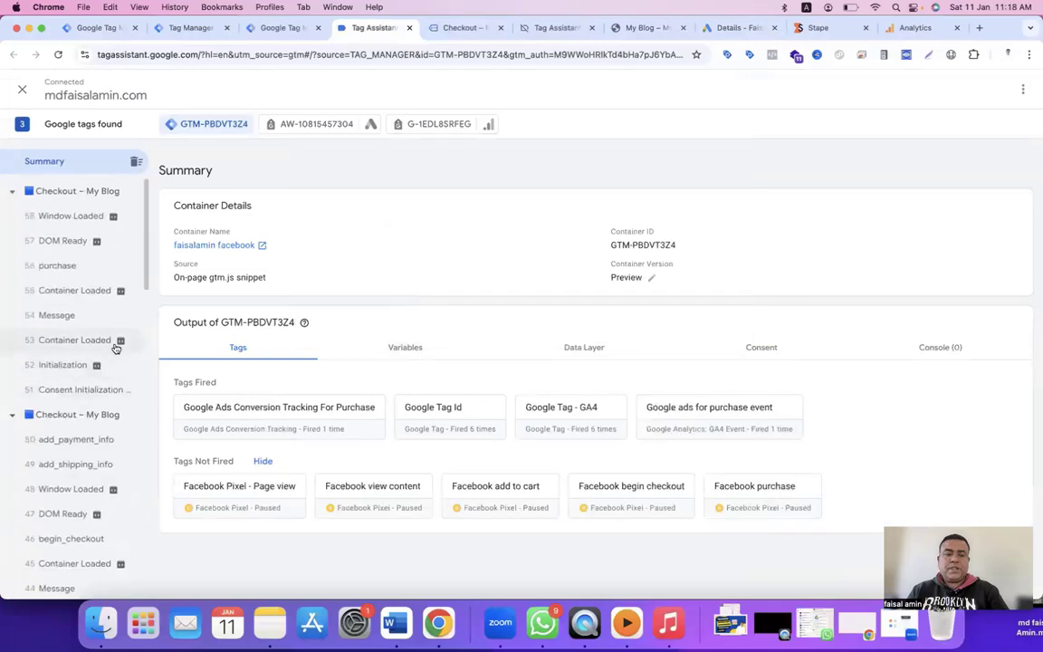
Check the purchase event's fired tags in the web preview and the Google Ads remarketing For Purchase tag's details in the server preview
click(80, 277)
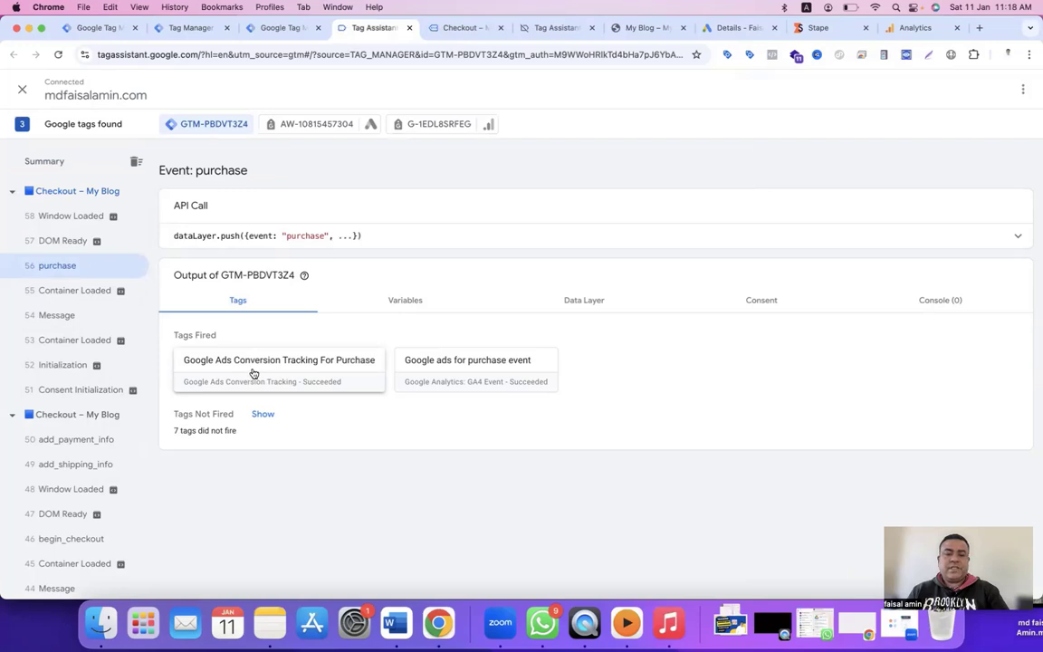
click(190, 30)
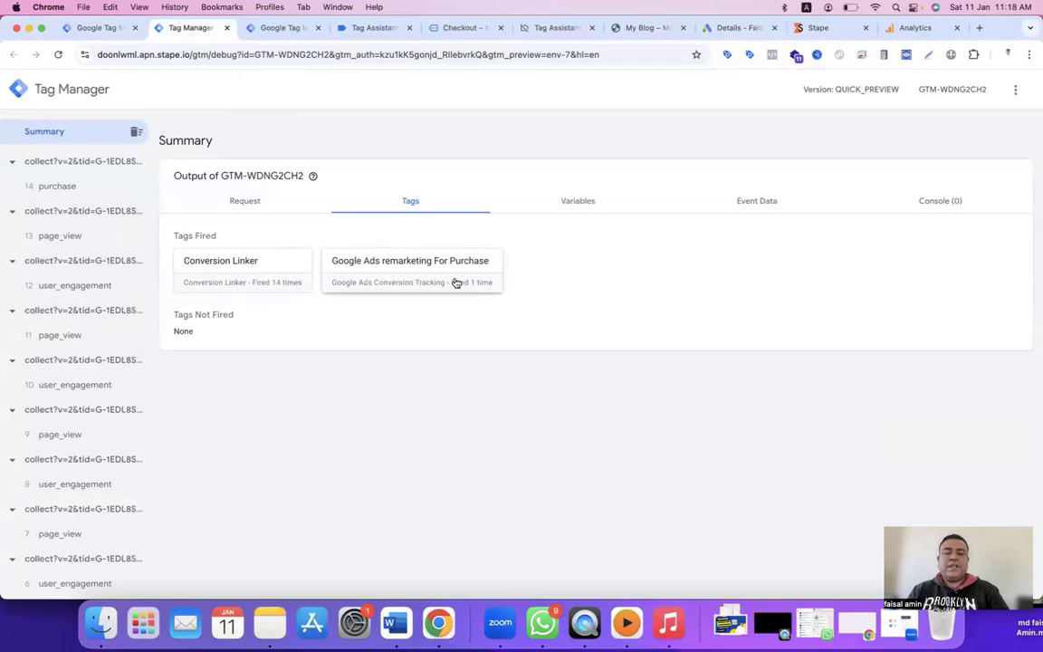
click(57, 189)
click(404, 274)
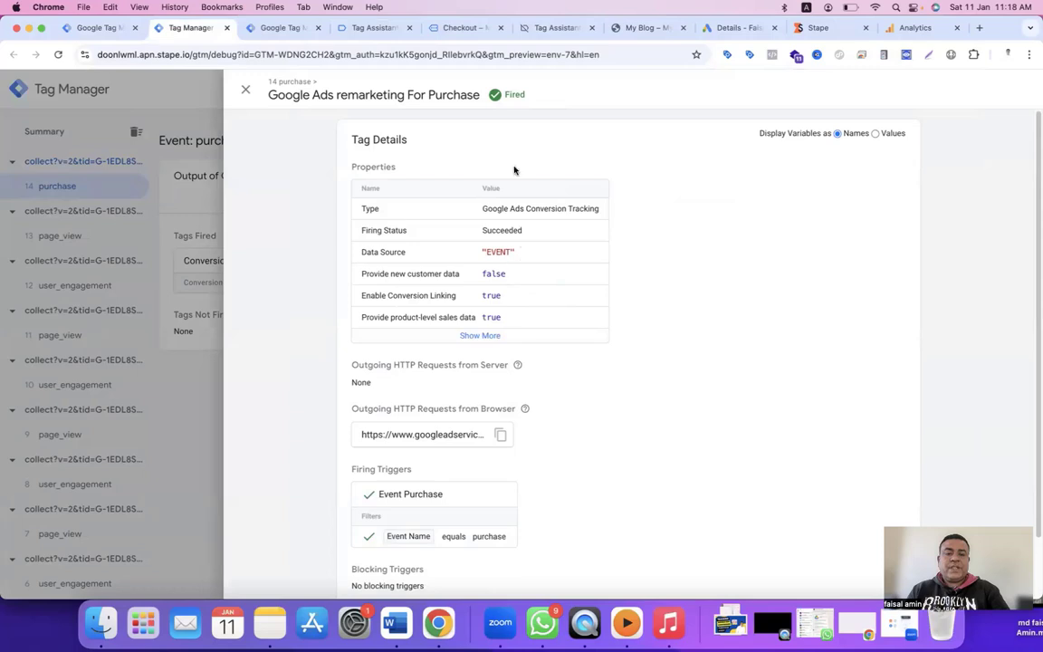
scroll(529, 322, down, 2)
click(245, 89)
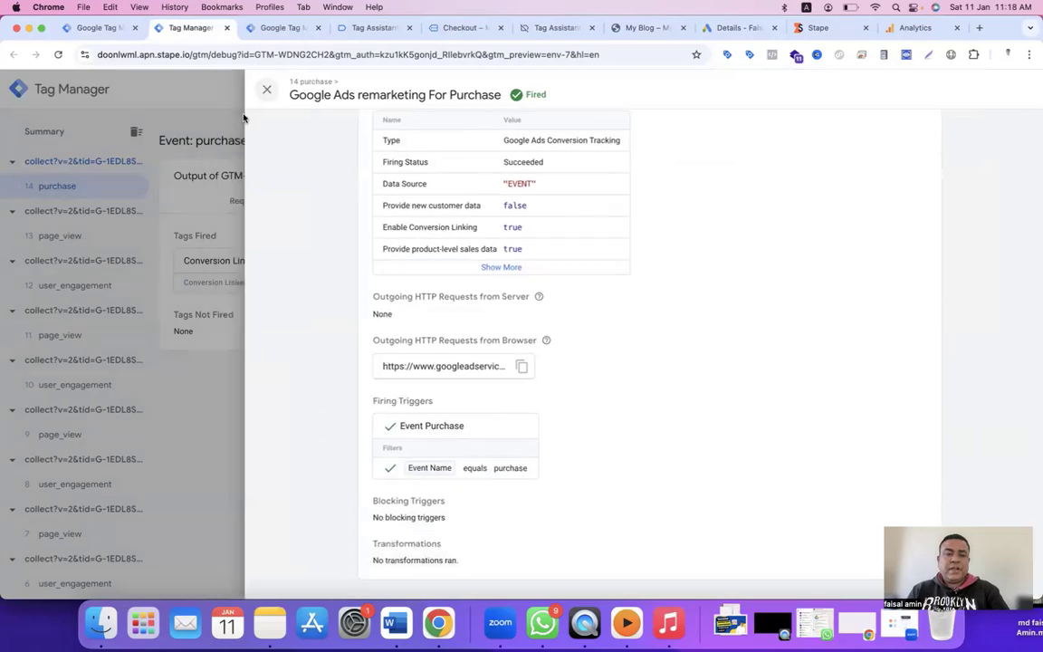
Examine the purchase event's outgoing HTTP request from the server
click(246, 201)
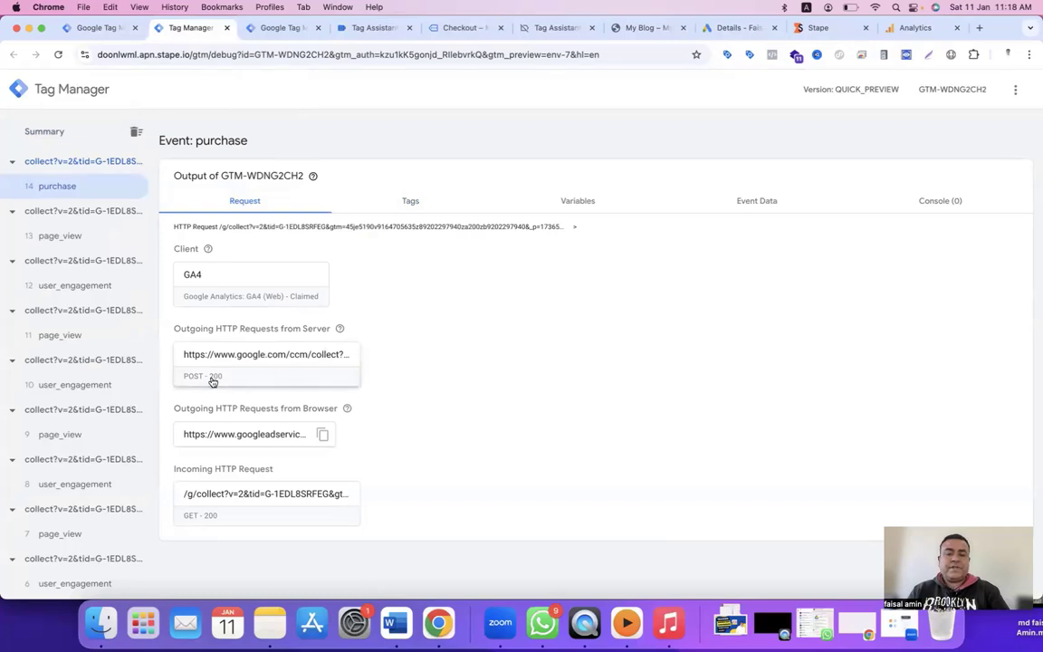
click(241, 378)
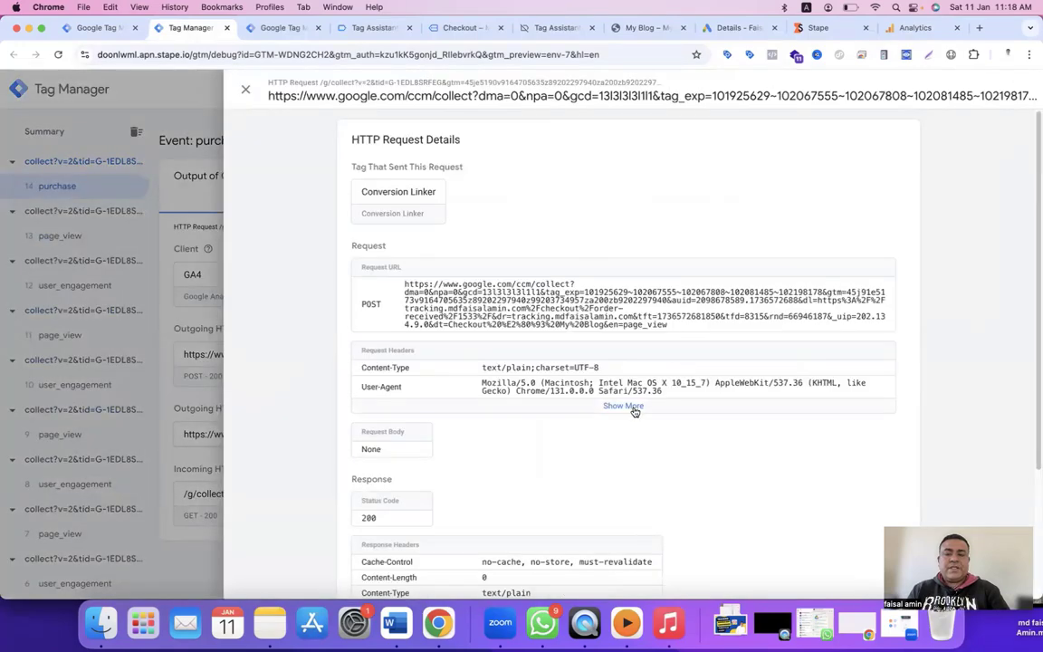
click(246, 89)
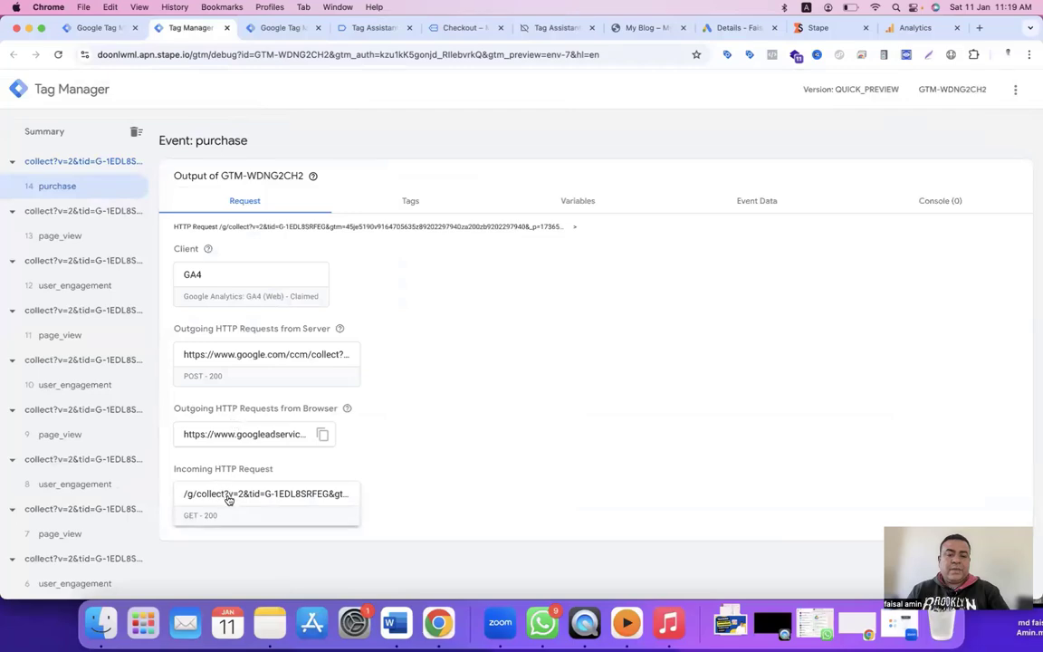
Examine the currency, customer data and address parameters in the purchase event's incoming HTTP request, plus its headers and response
click(229, 499)
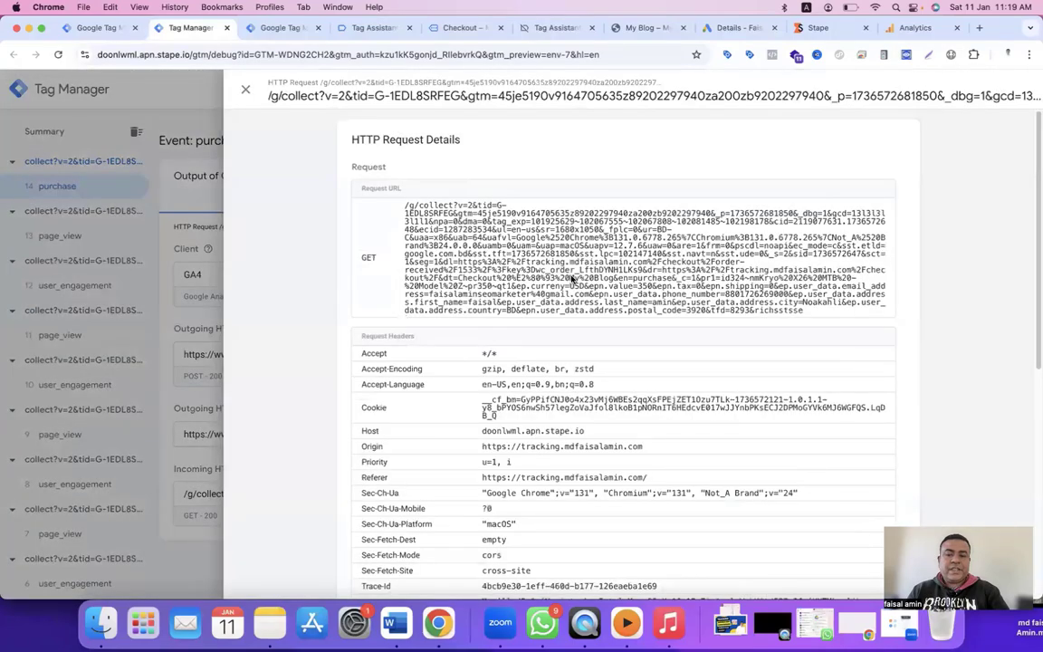
double_click(643, 309)
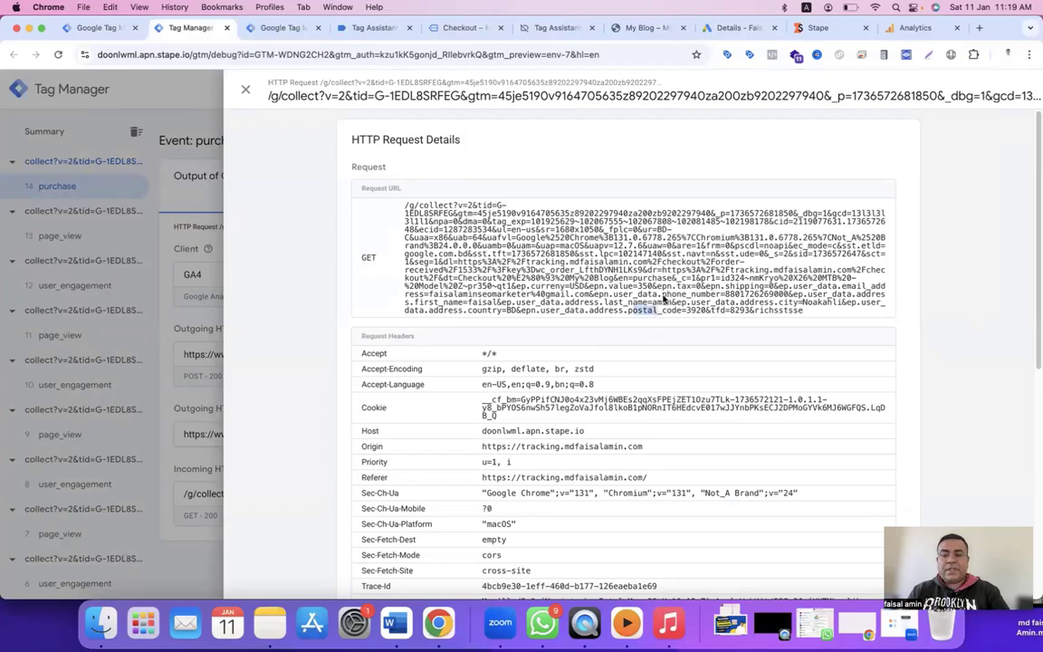
shift+click(613, 312)
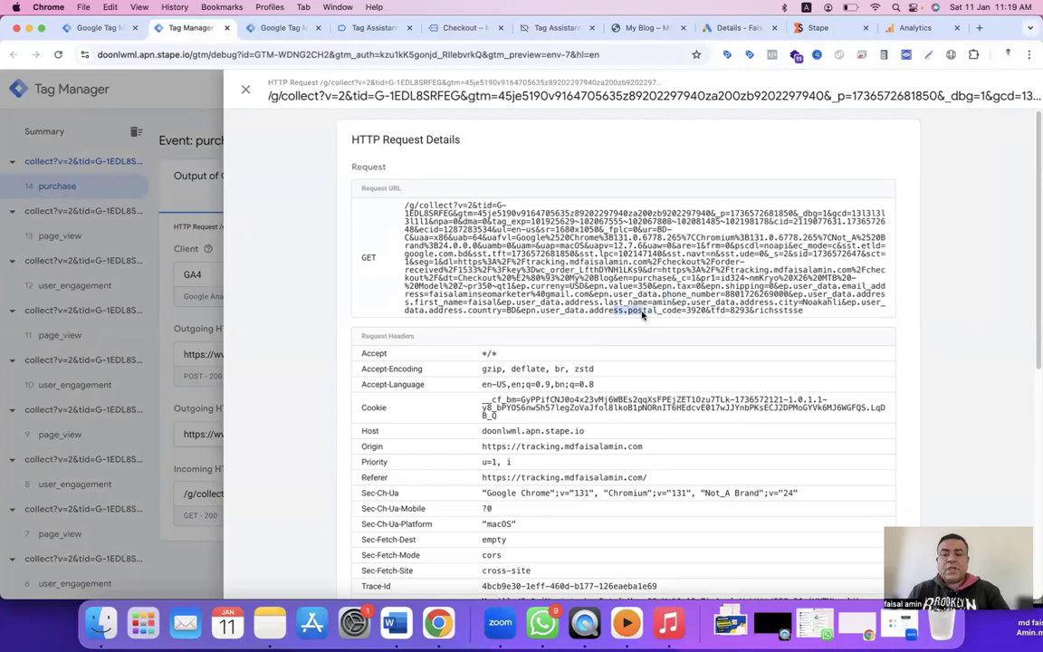
drag(639, 303, 604, 302)
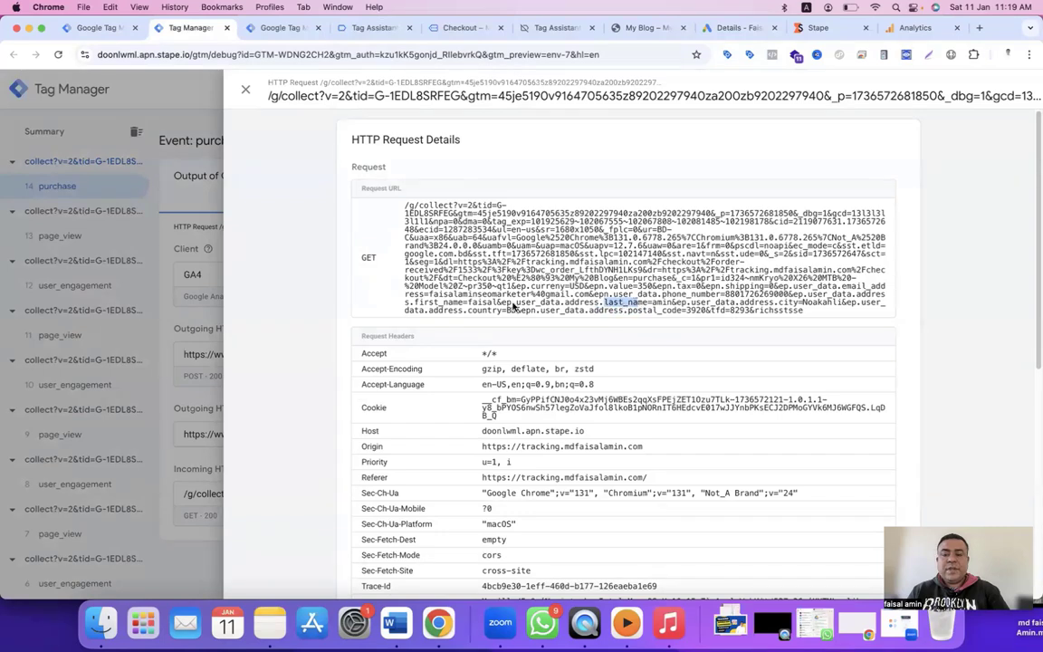
drag(770, 303, 791, 305)
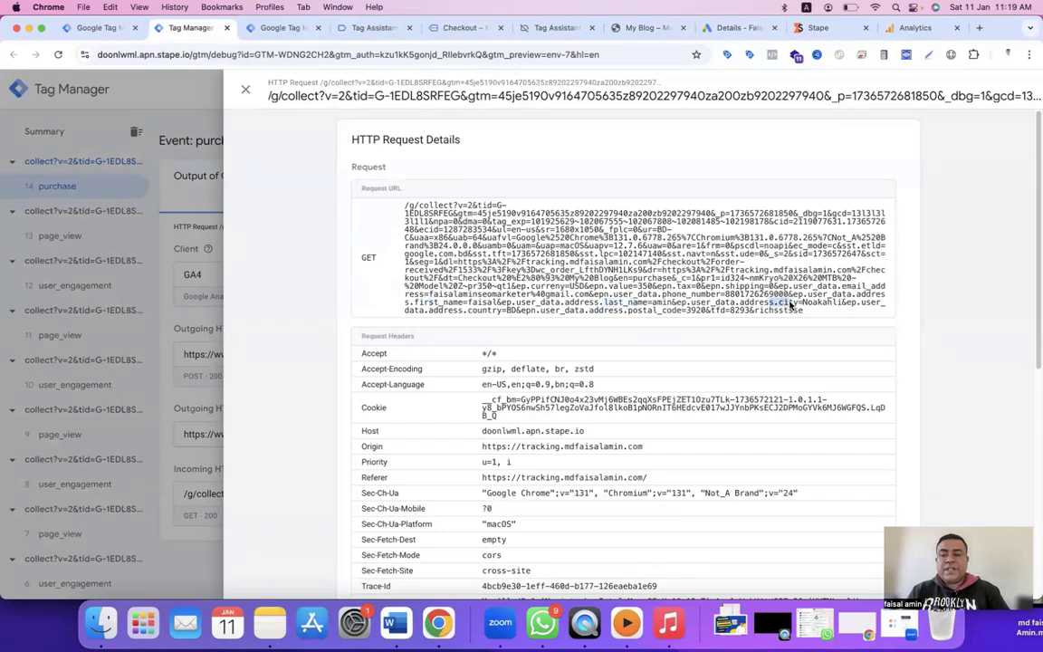
drag(532, 287, 556, 288)
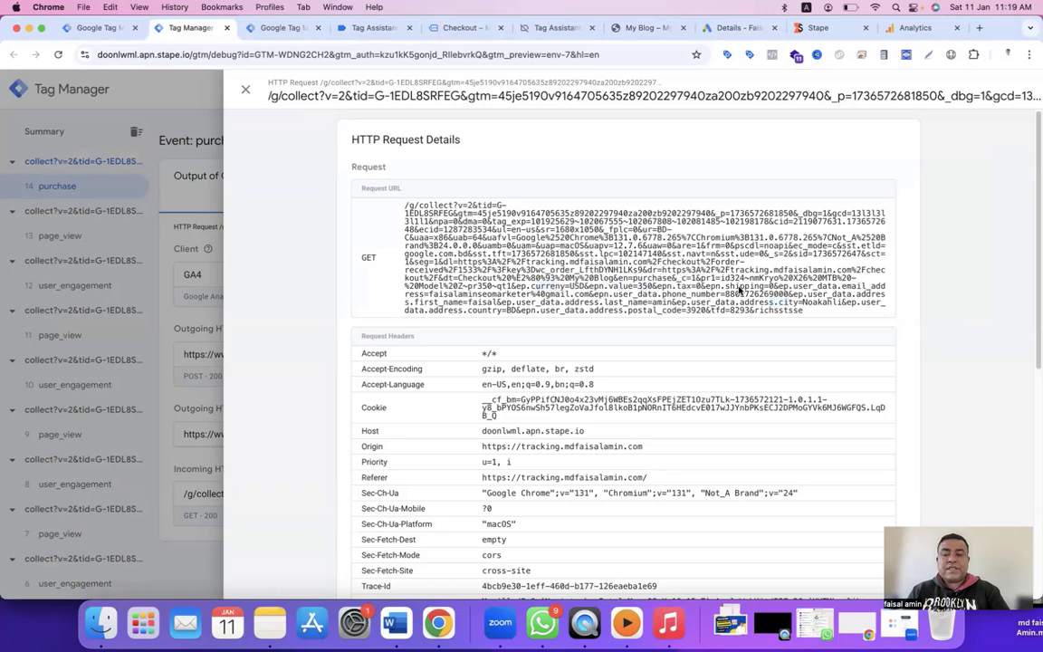
drag(843, 286, 854, 287)
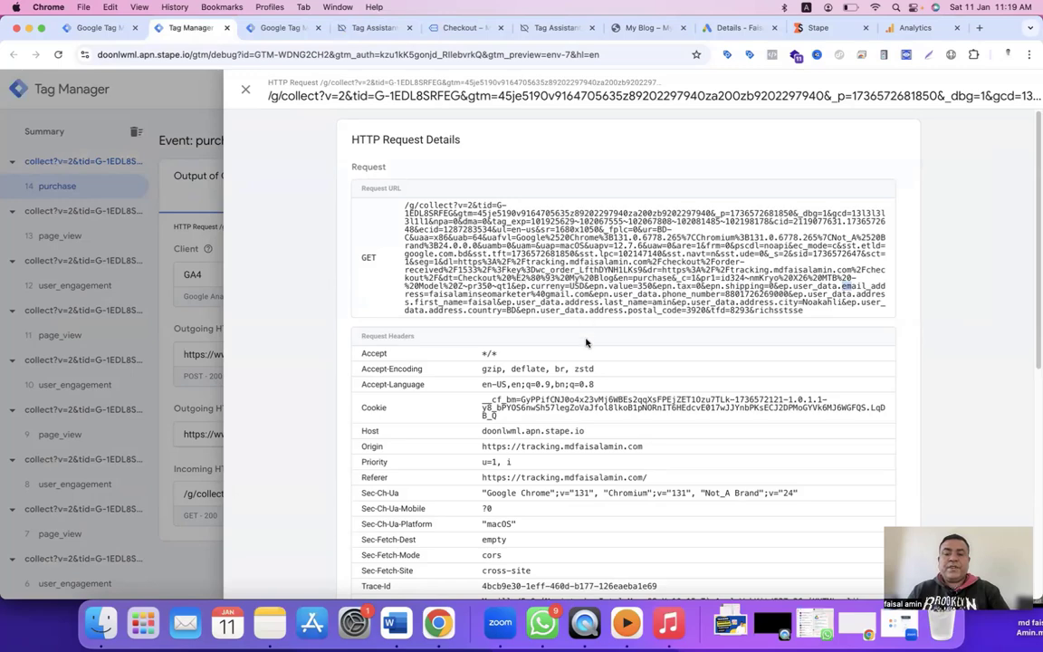
scroll(589, 344, down, 5)
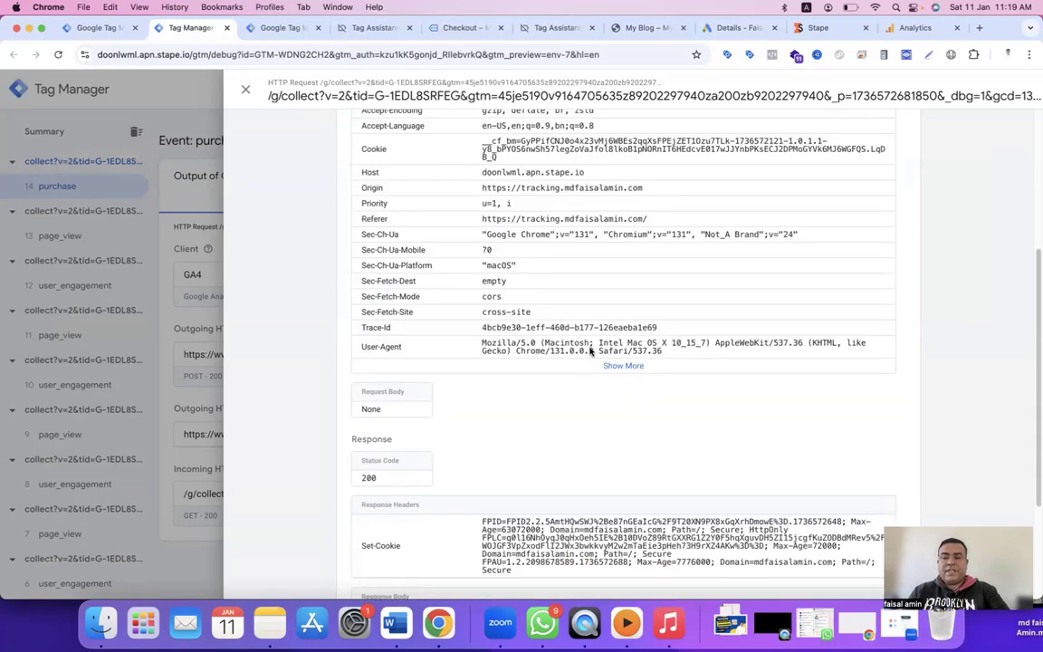